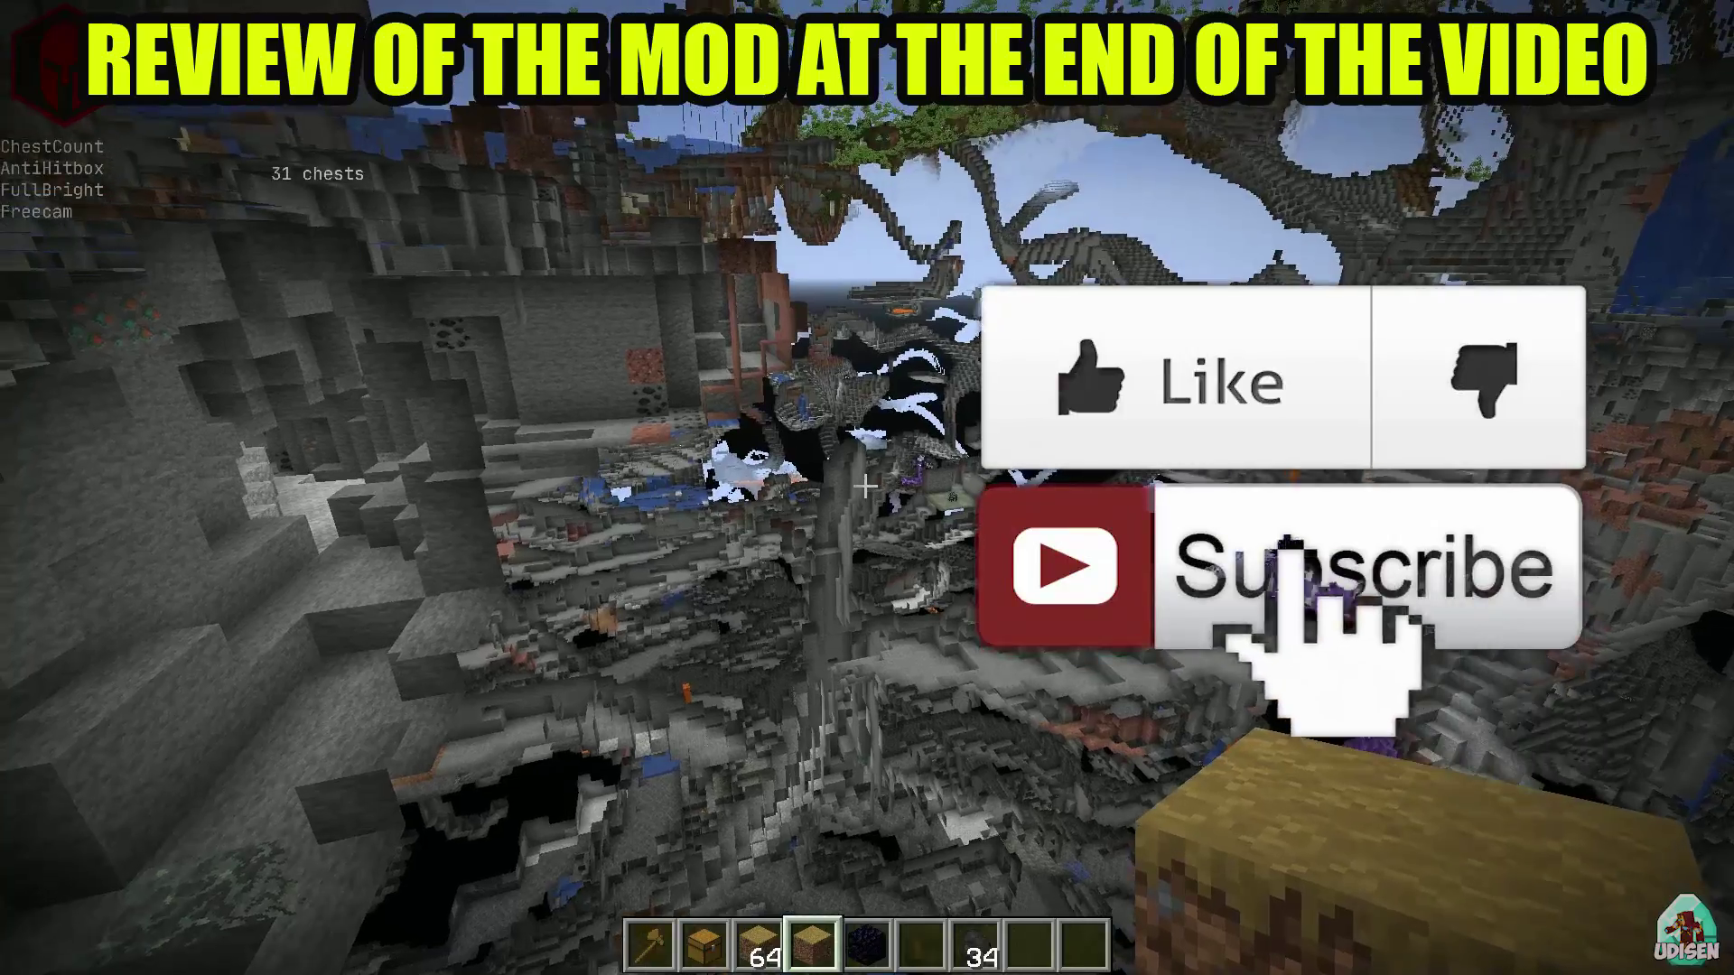
- Fly the freecam forward through the rock into the spawner chest room as ChestCount reaches 38
key(w)
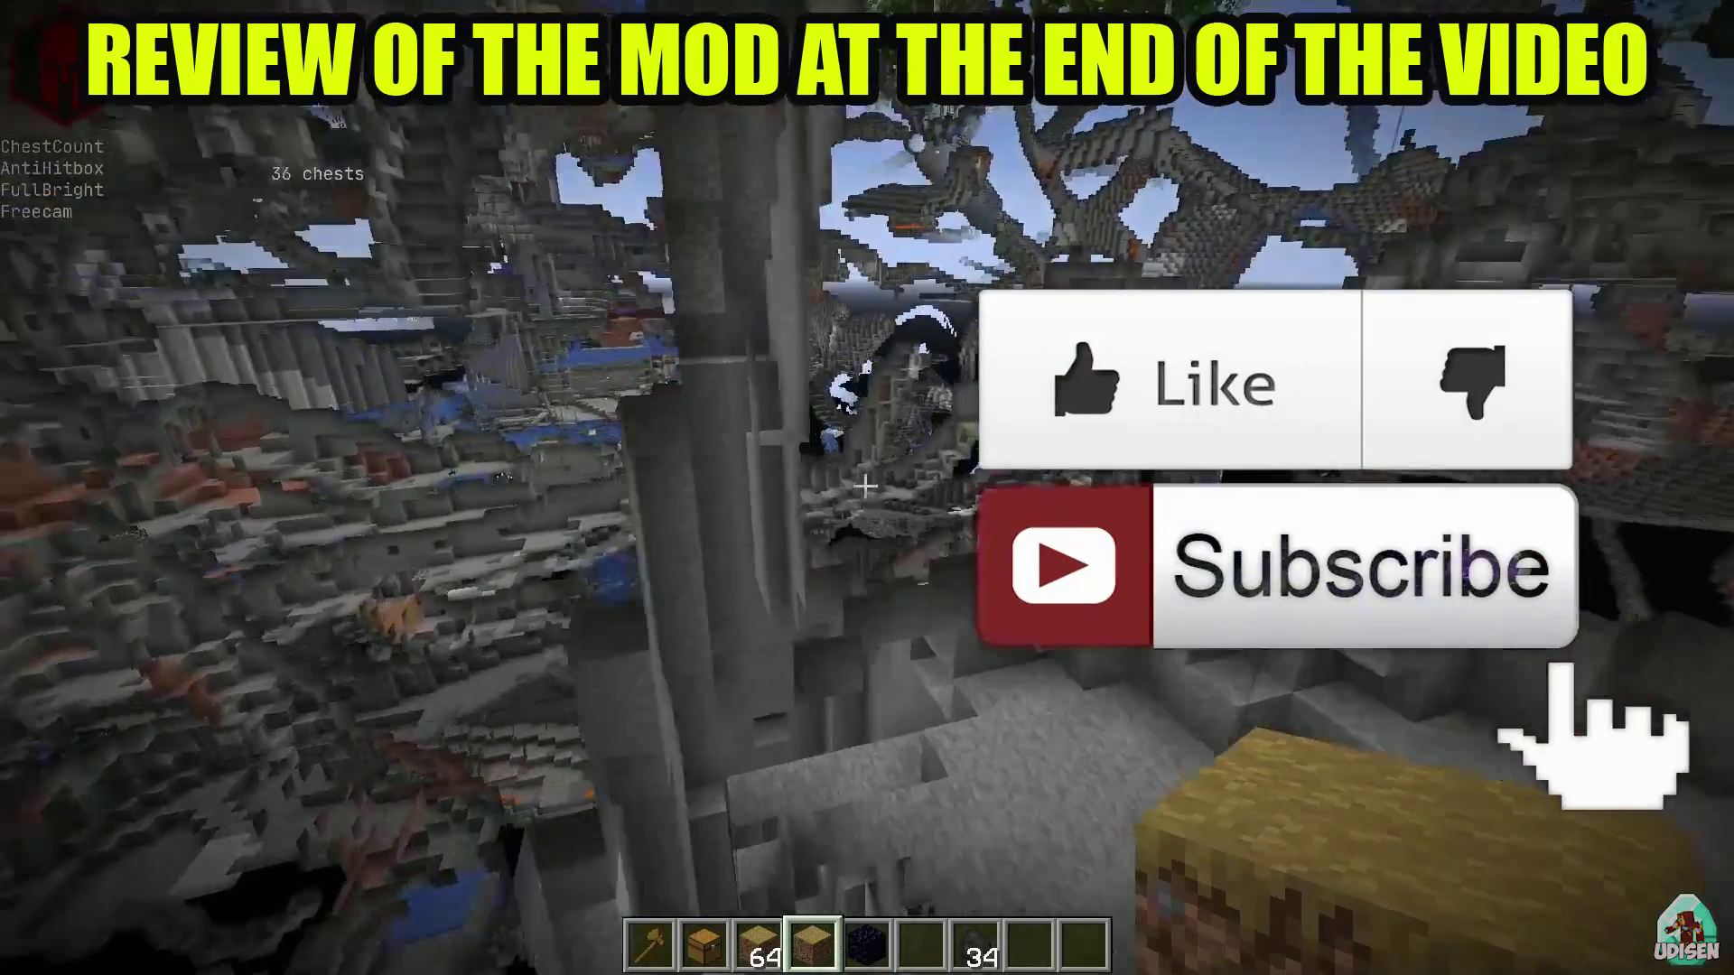
key(w)
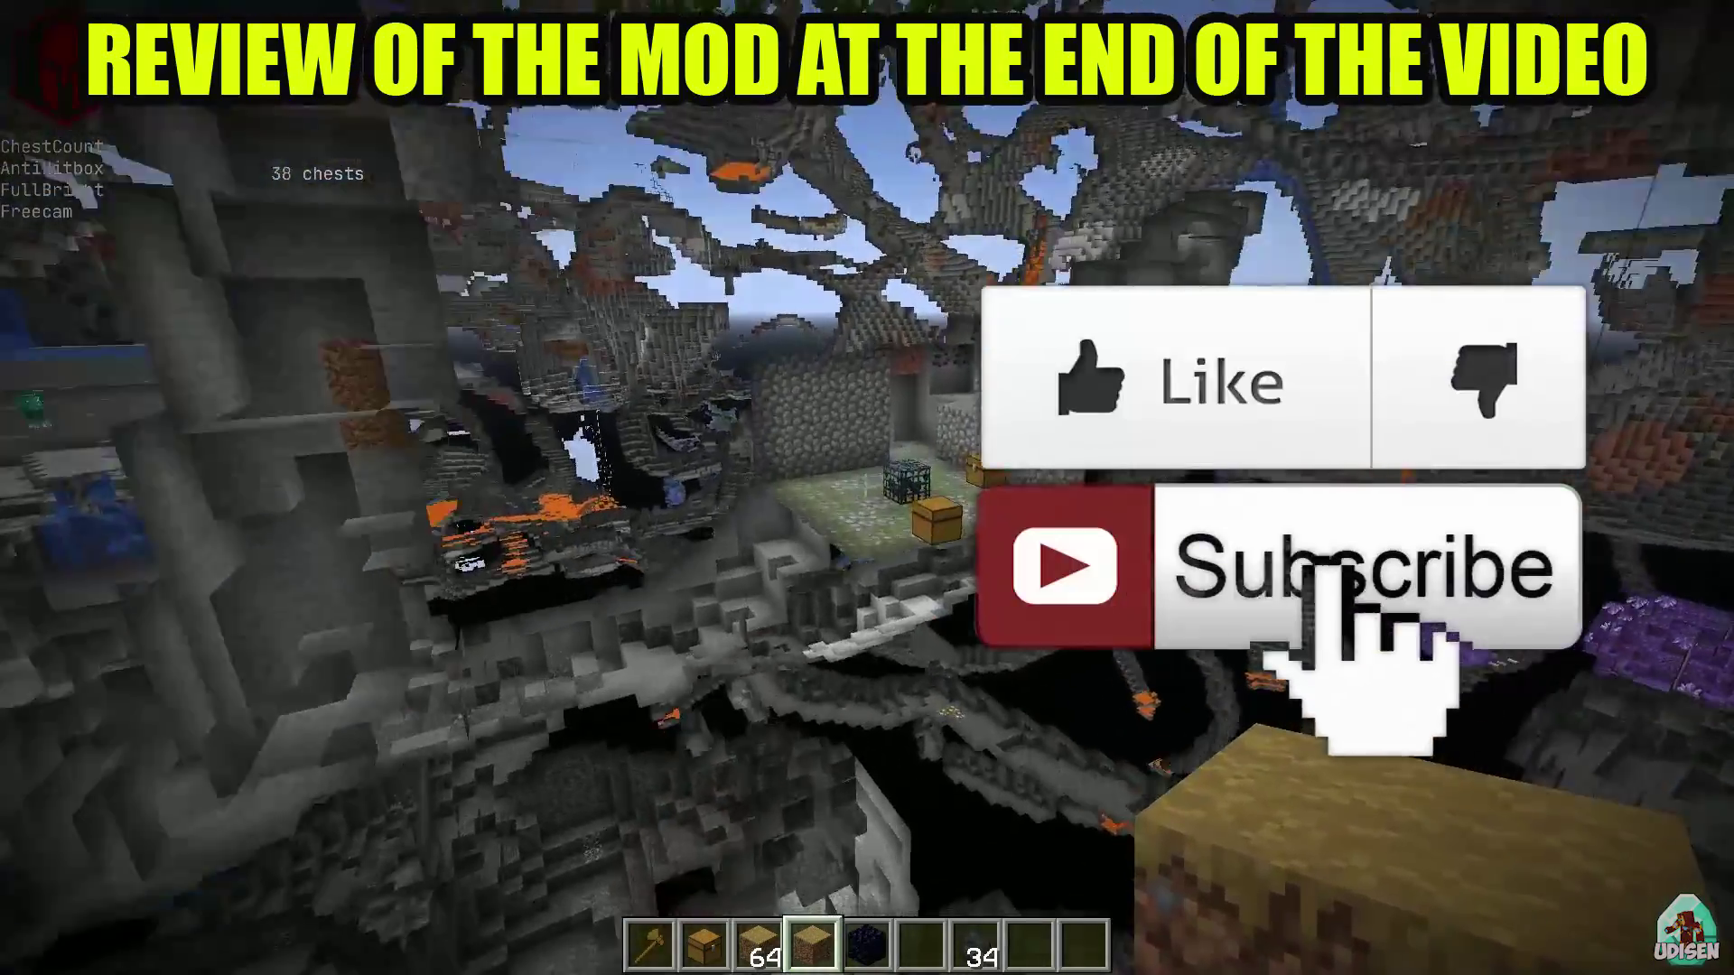
key(w)
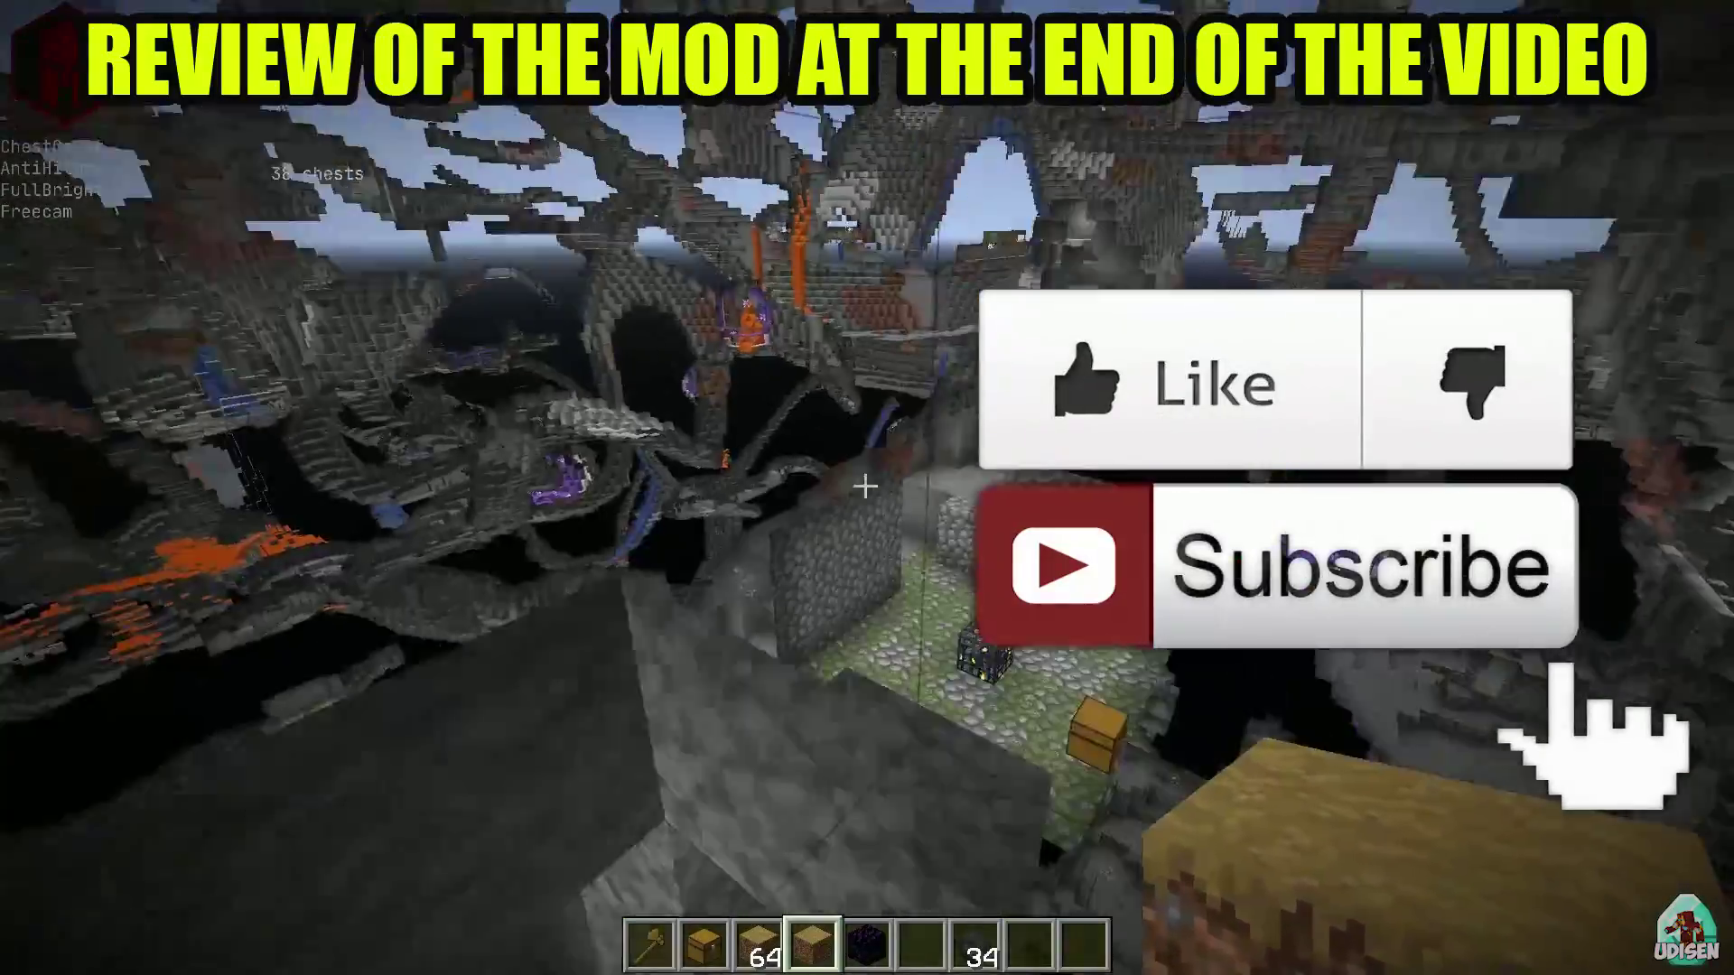
key(w)
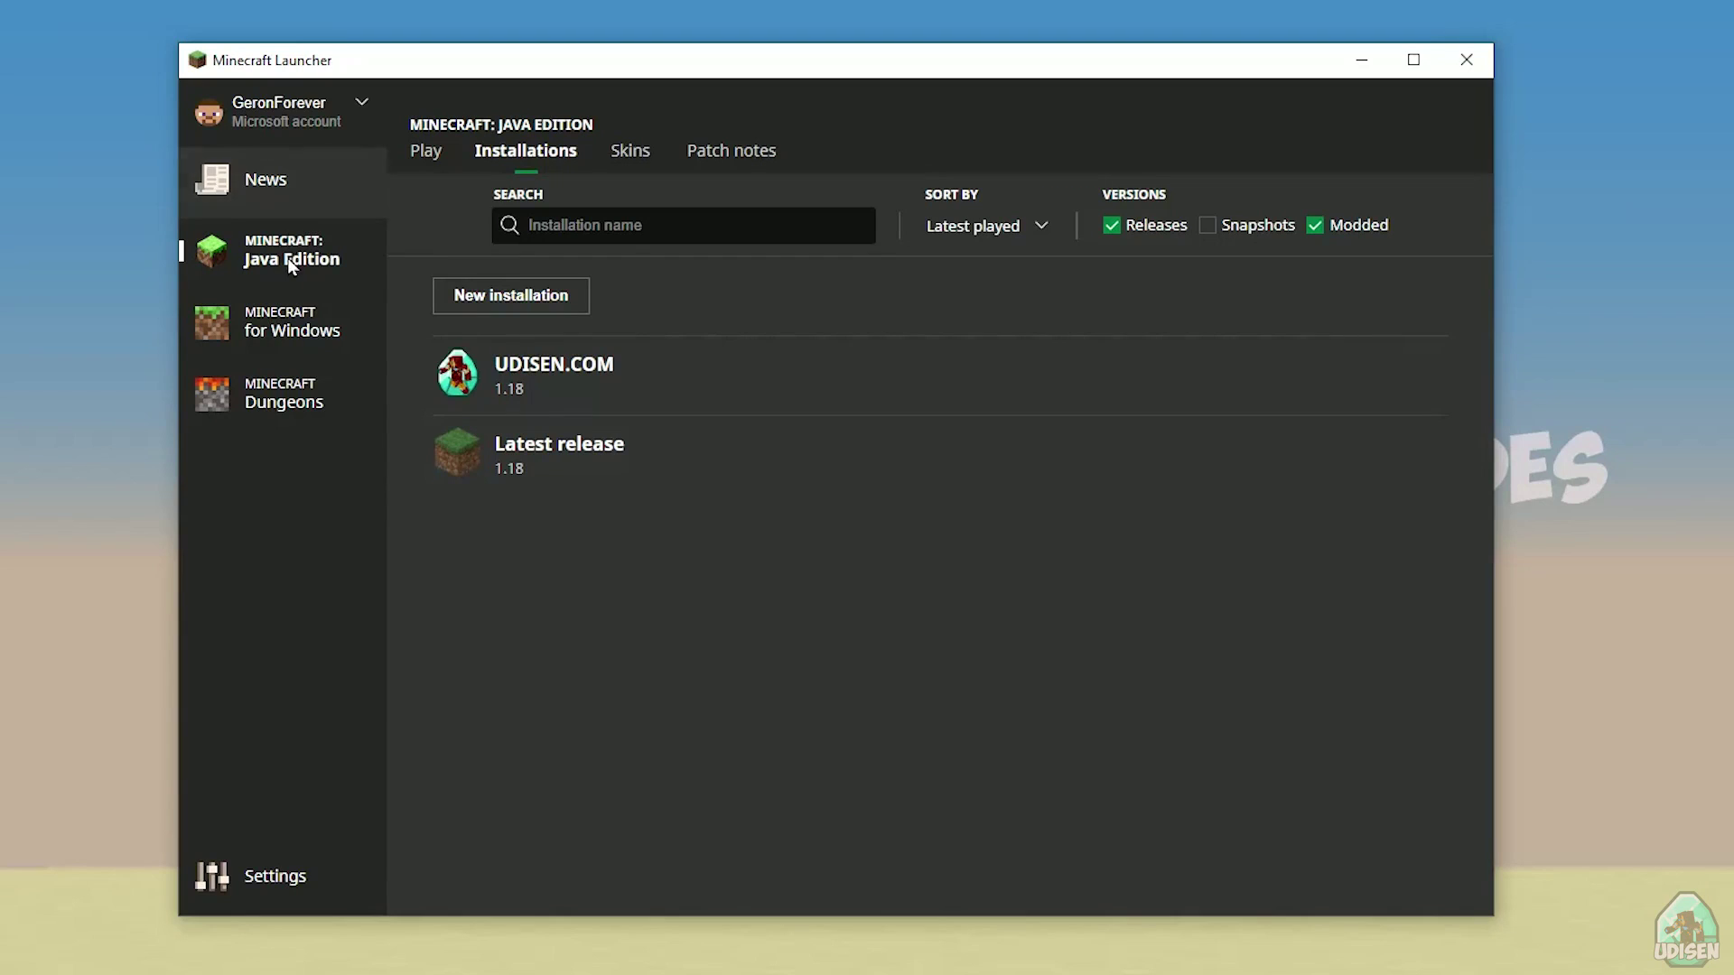
click(280, 325)
click(253, 180)
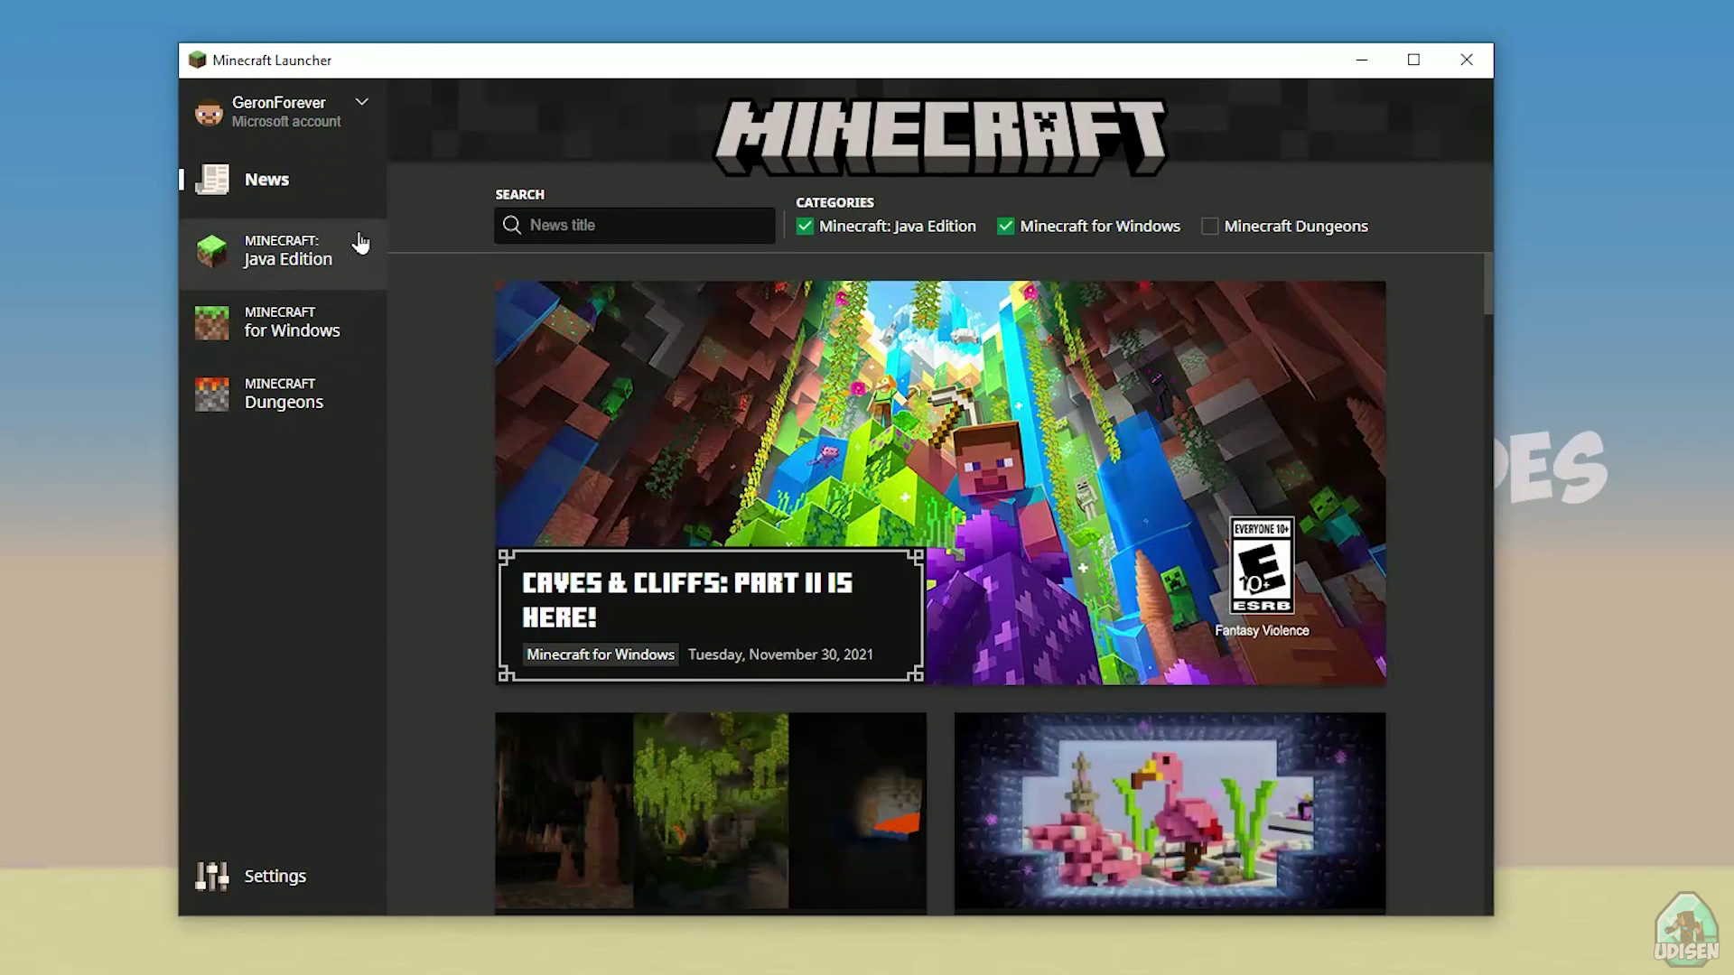
click(319, 252)
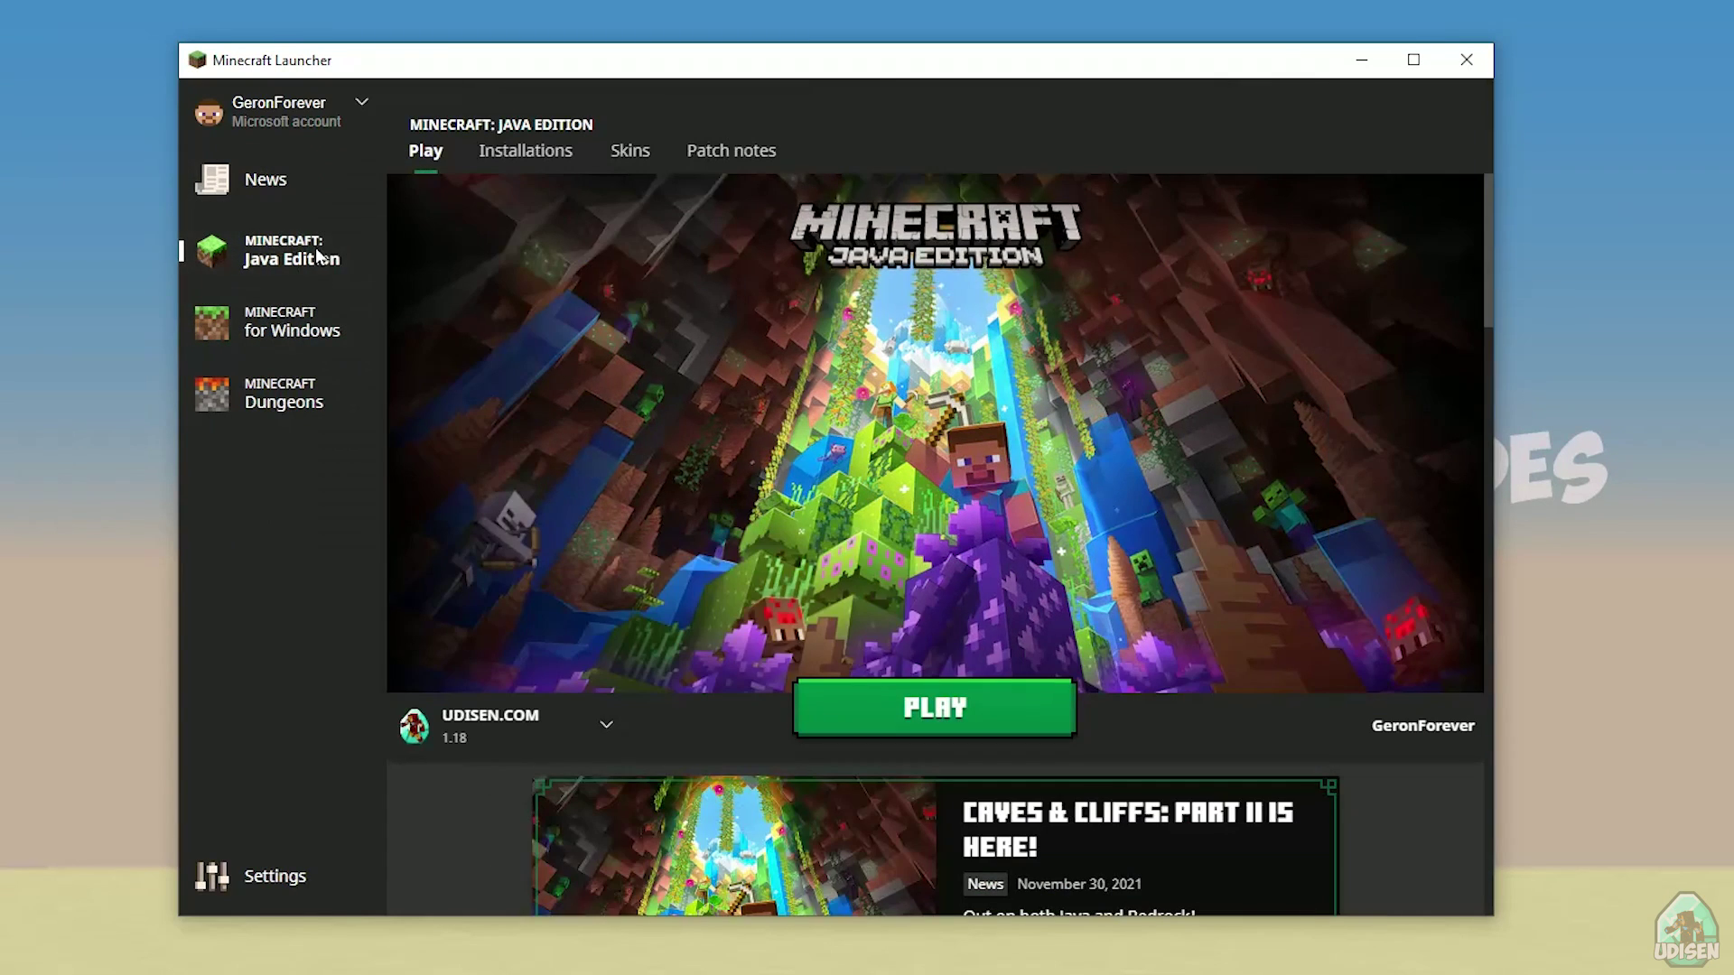
click(547, 153)
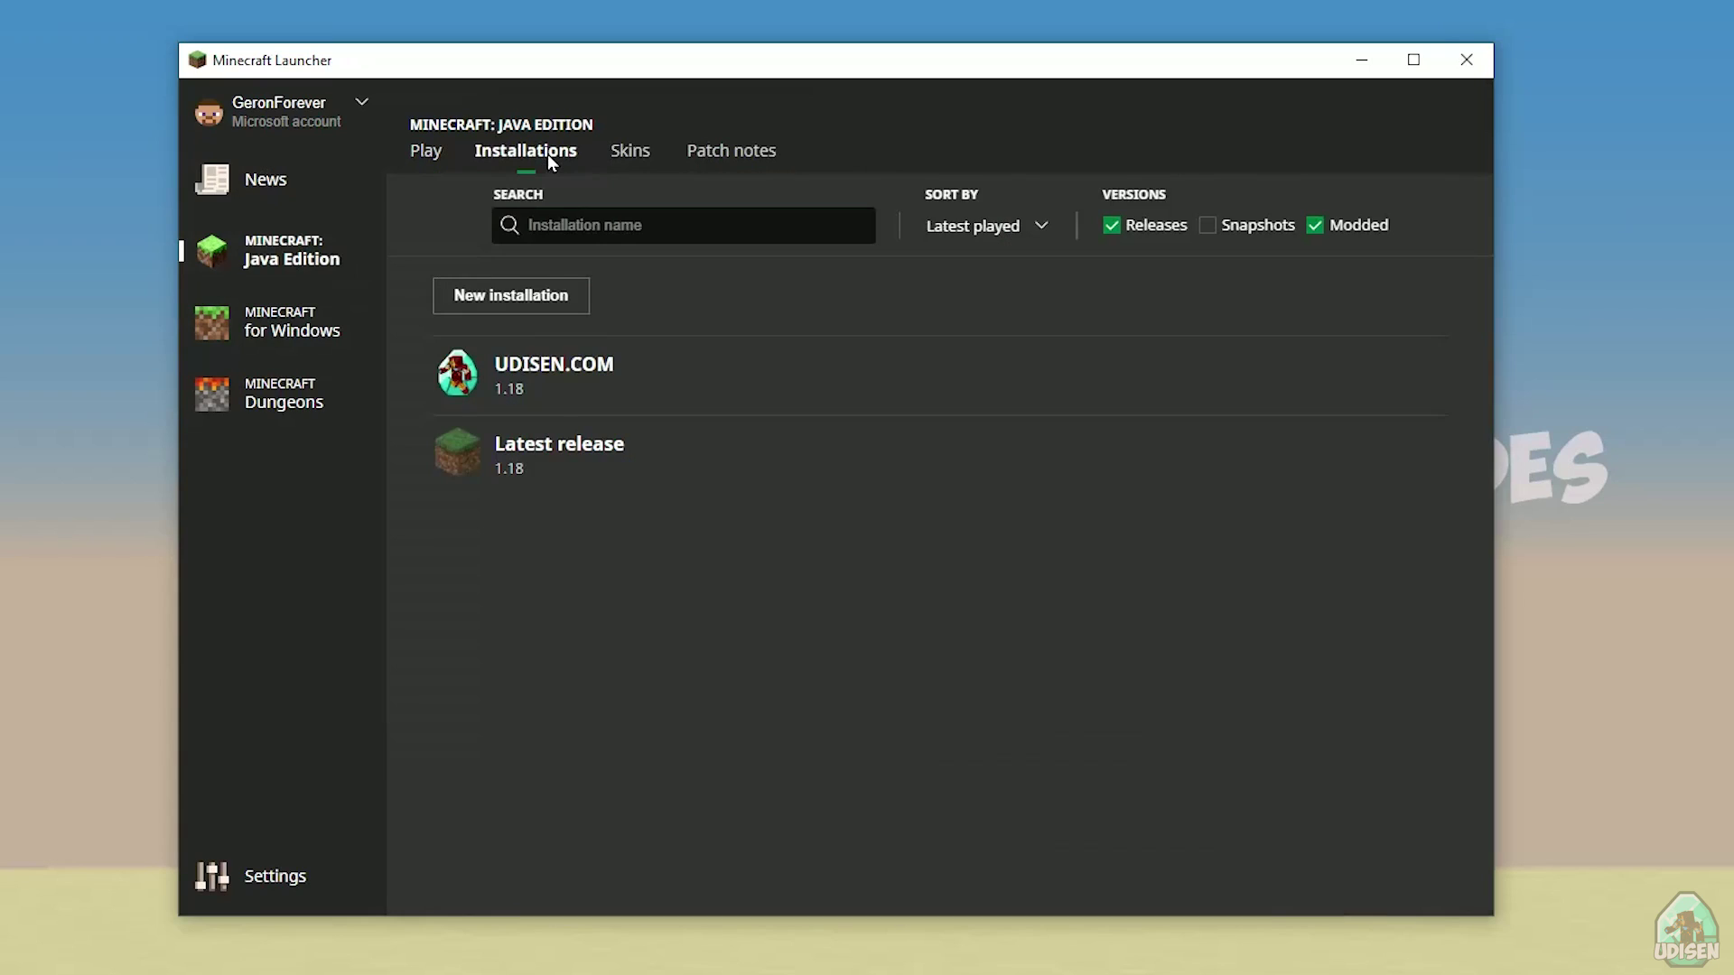
click(510, 298)
click(804, 325)
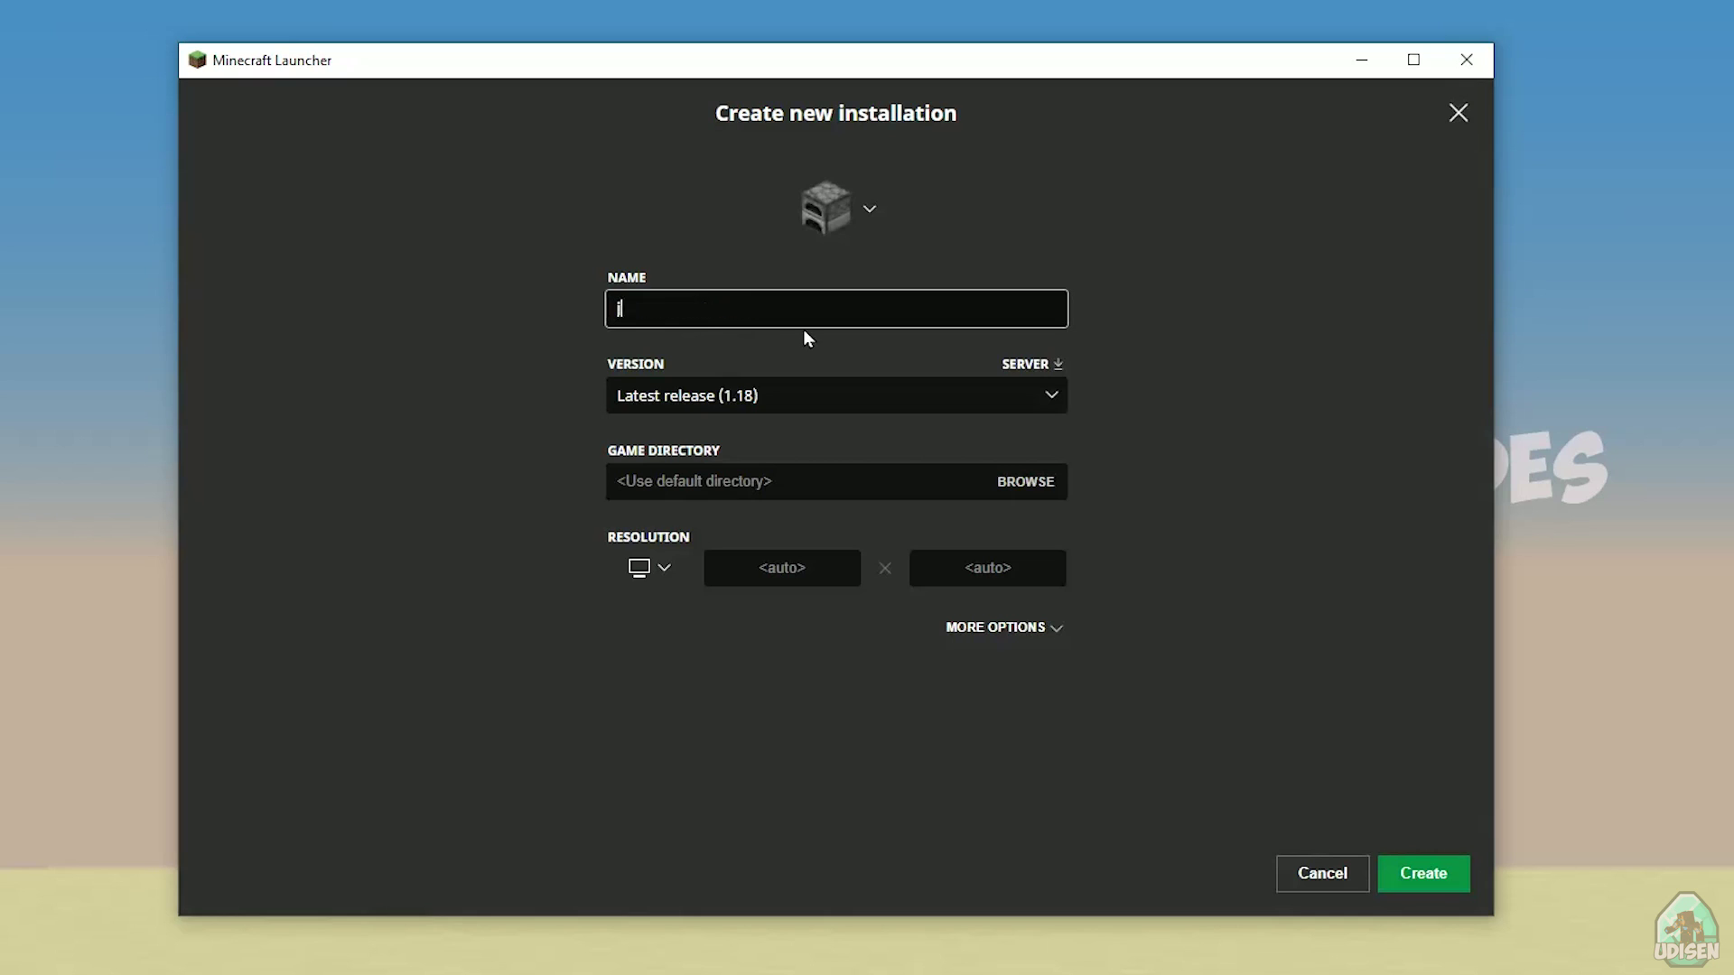
text(jnghnmghngnhgn)
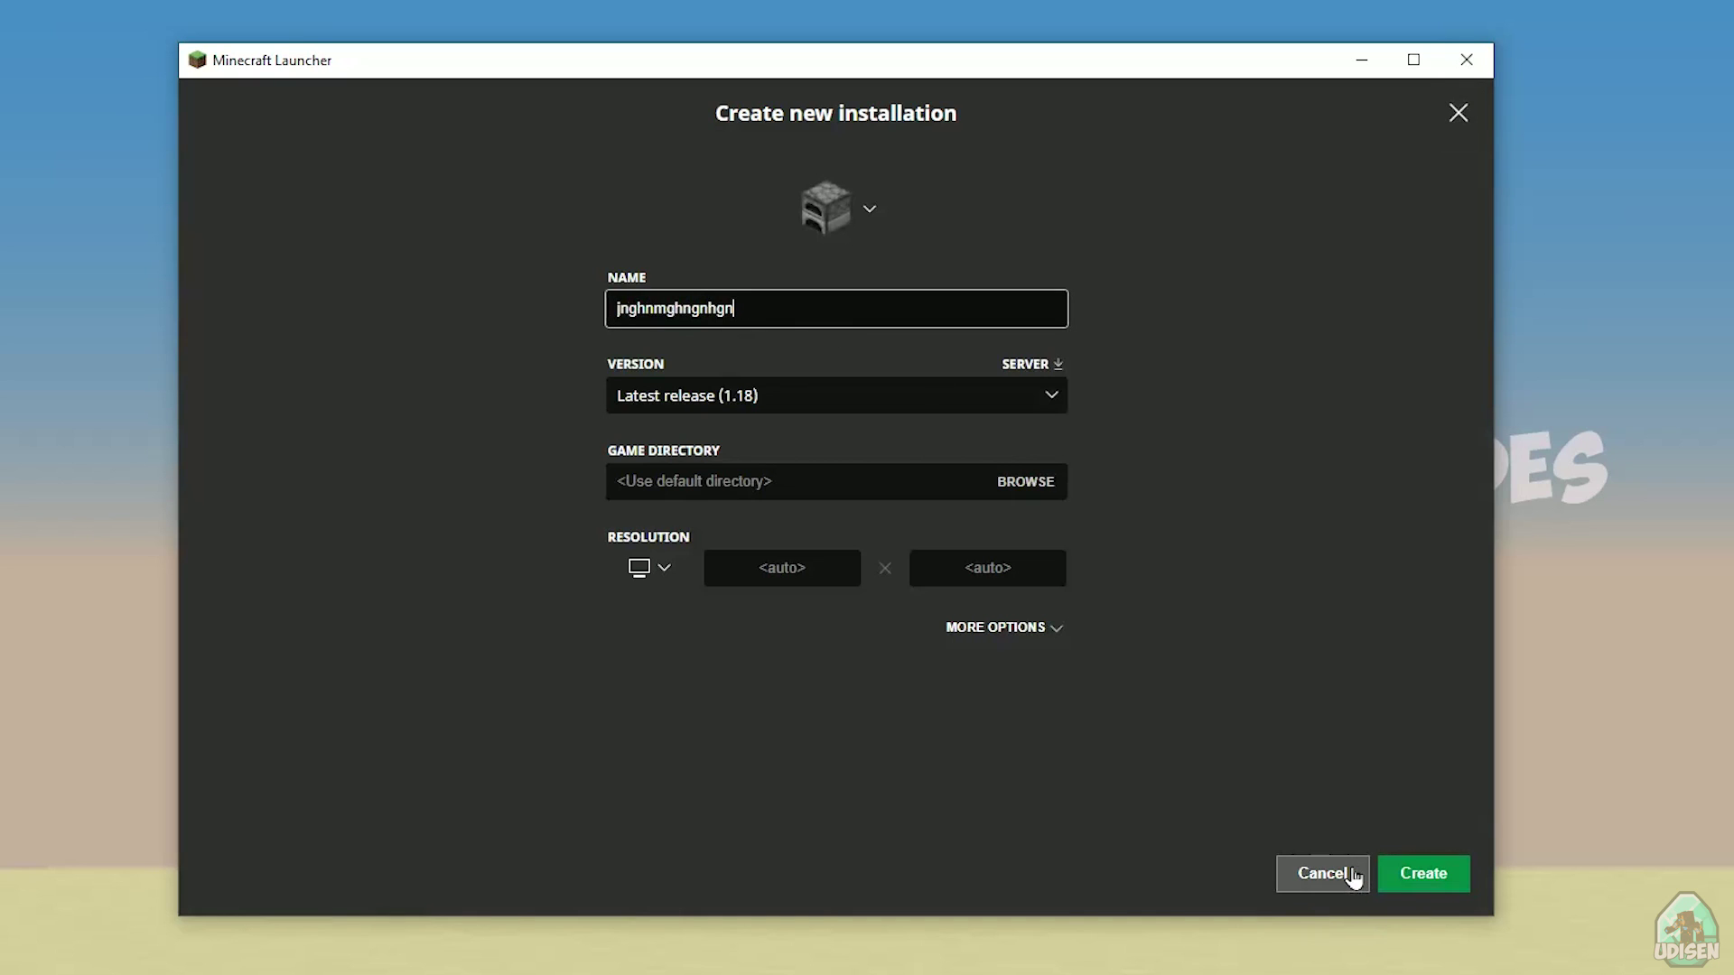
click(1348, 876)
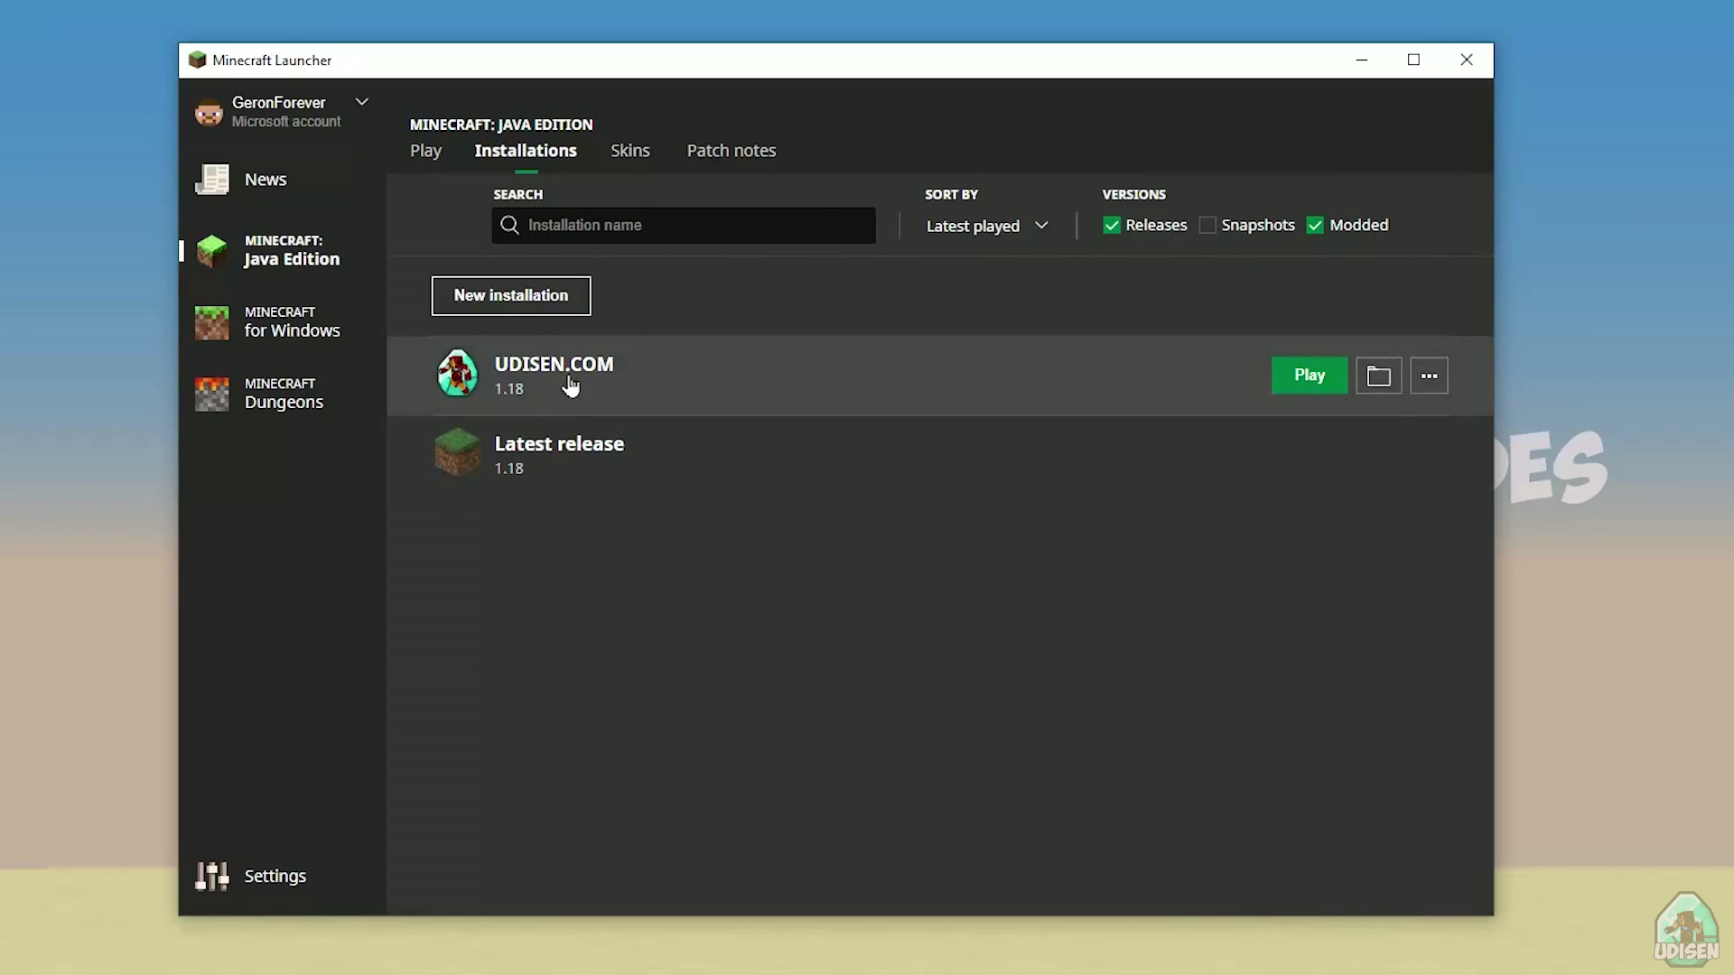
- In the UDISEN.COM installation, switch the version from release 1.18 to 1.16.5-forge-36.2.8
click(637, 383)
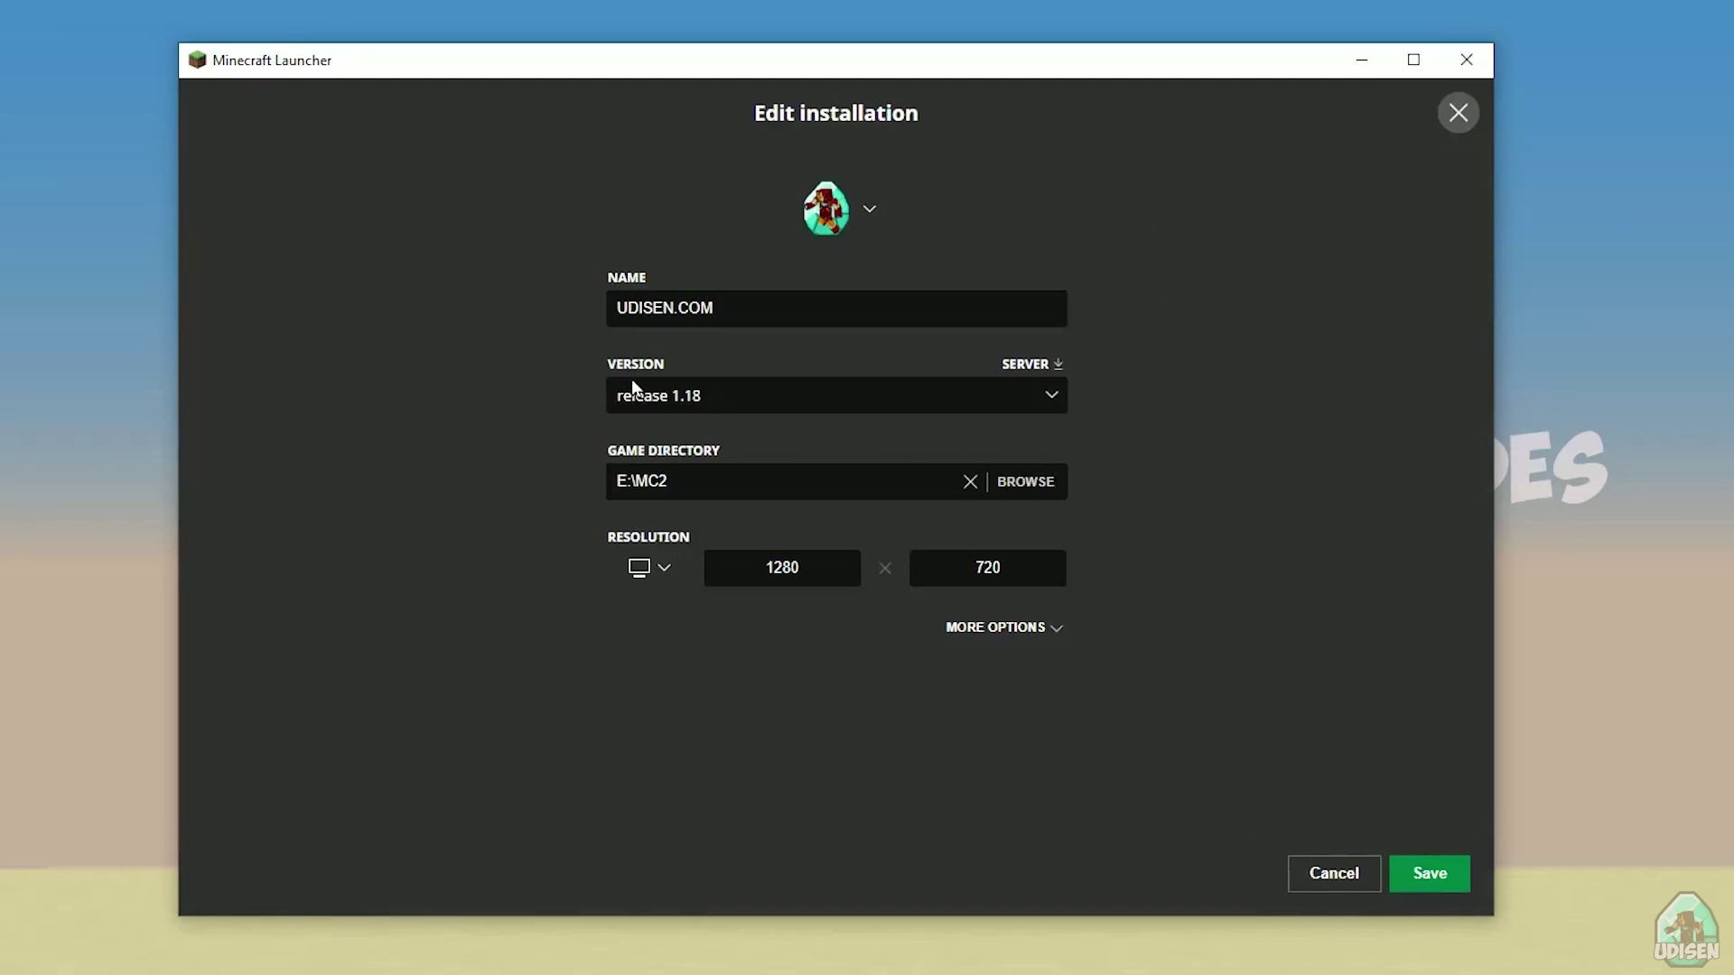
click(723, 397)
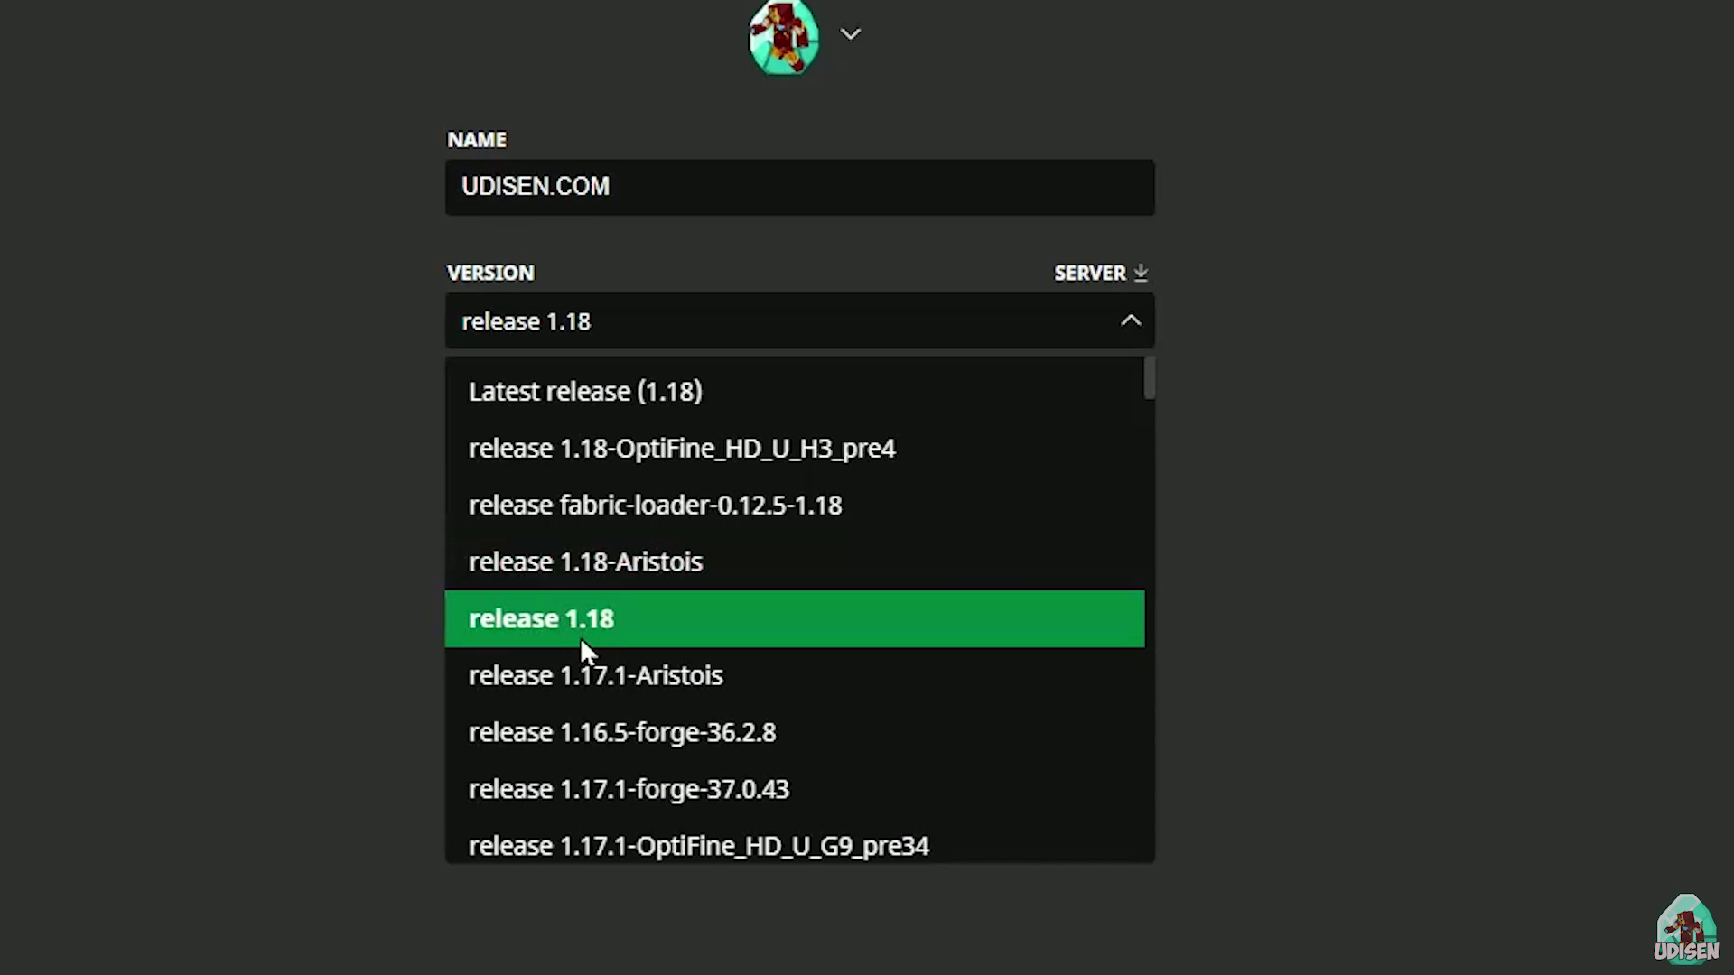
click(691, 594)
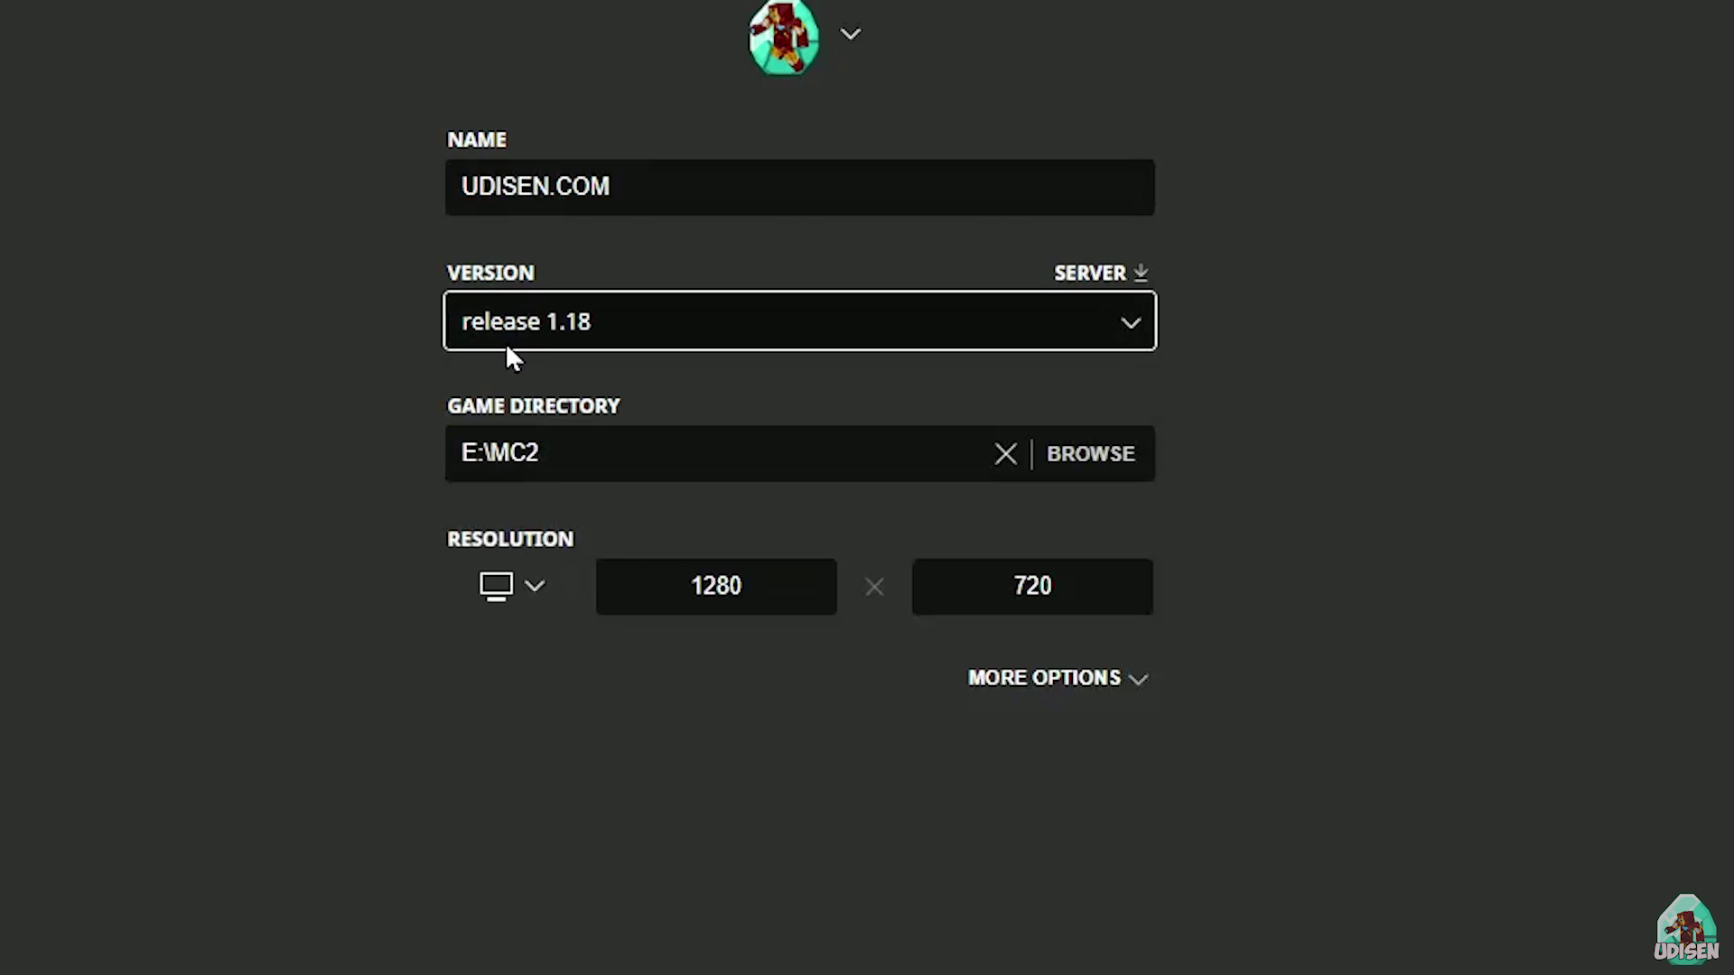
click(611, 320)
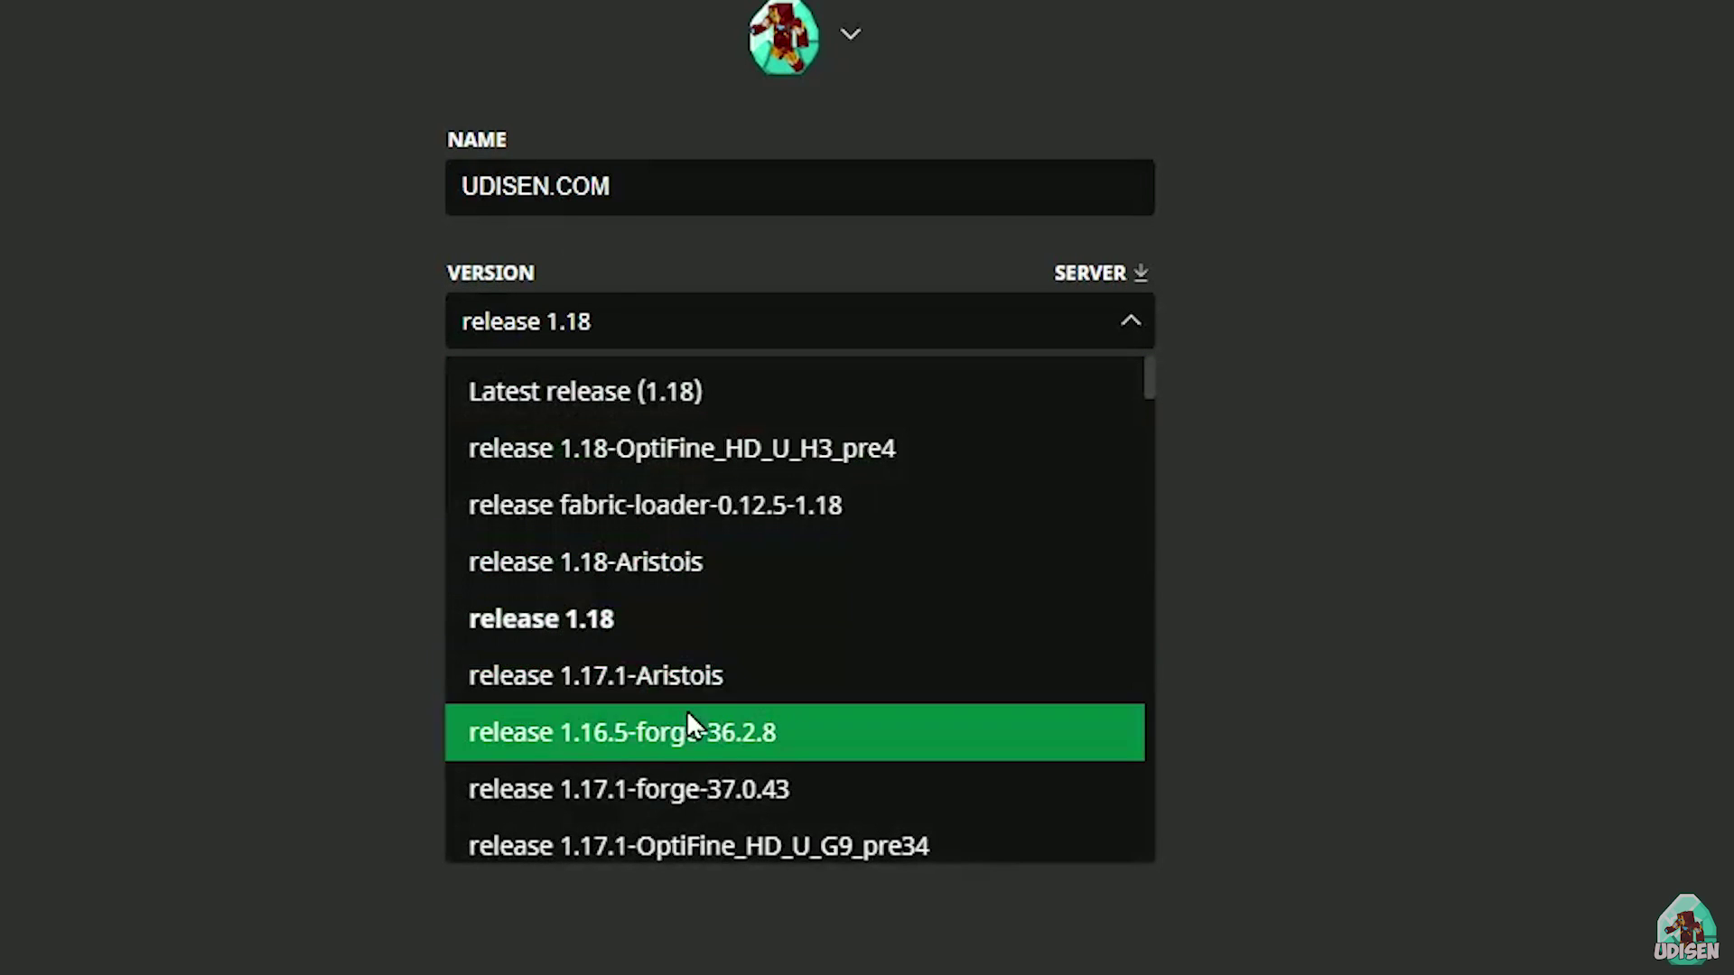
scroll(758, 515, down, 3)
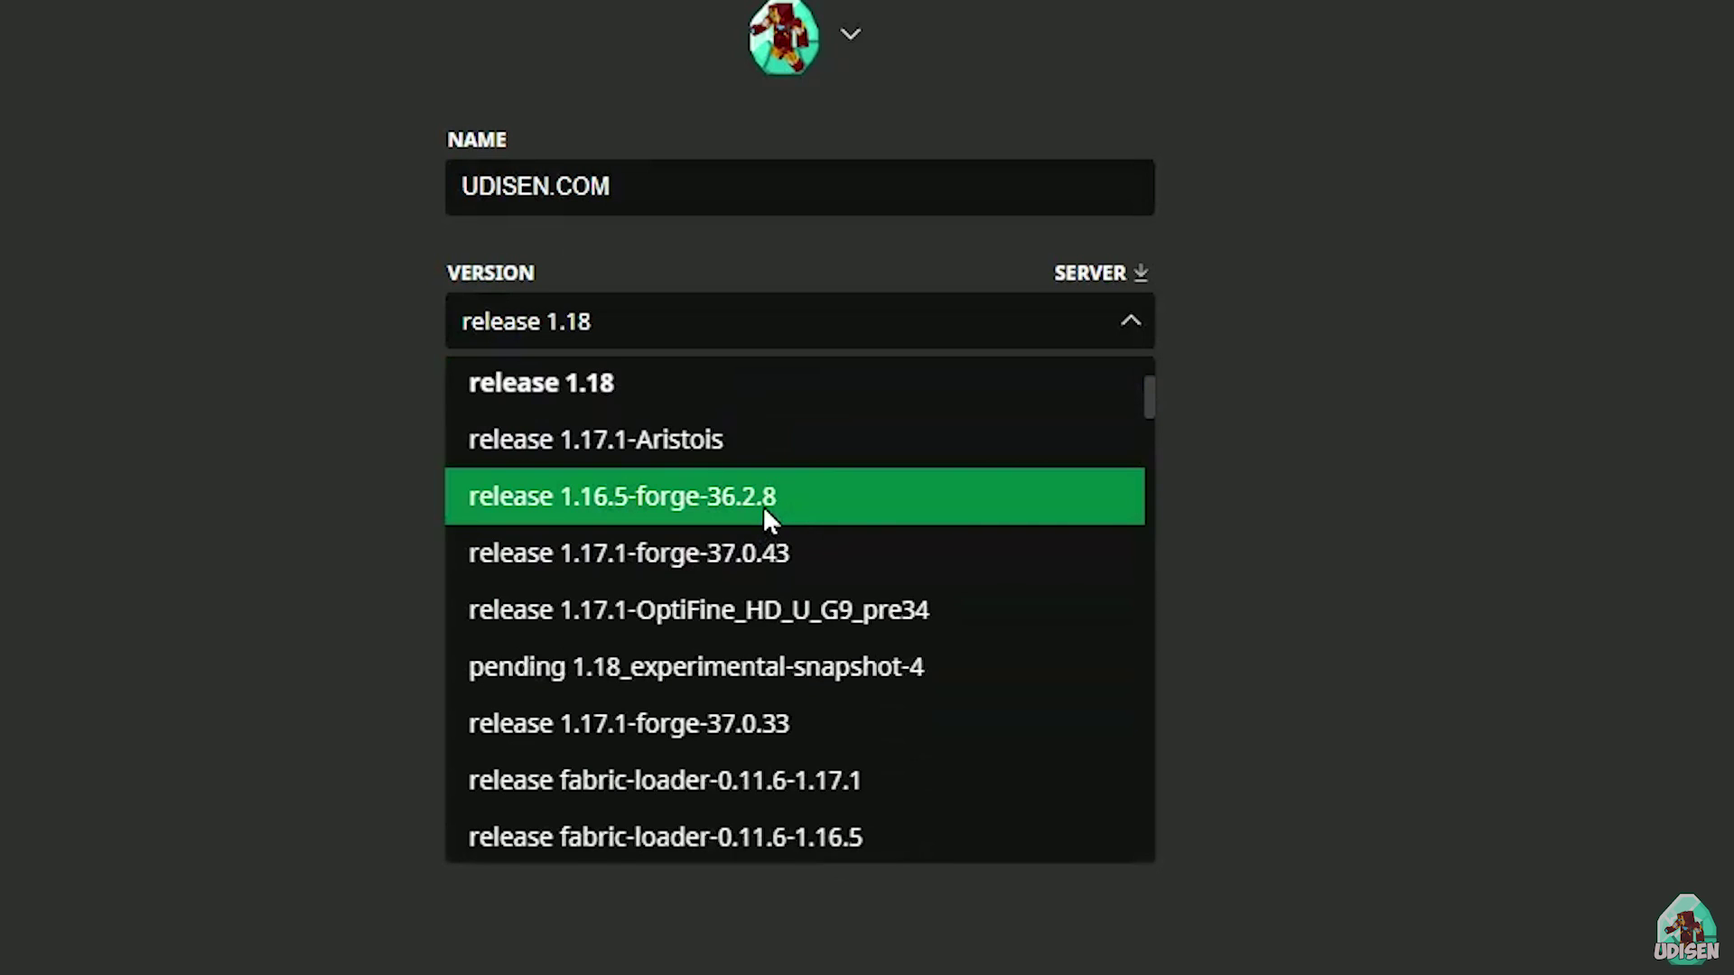
click(764, 504)
- Try the 1.18 experimental snapshot, then set the version back to release 1.18
click(721, 336)
scroll(695, 569, down, 3)
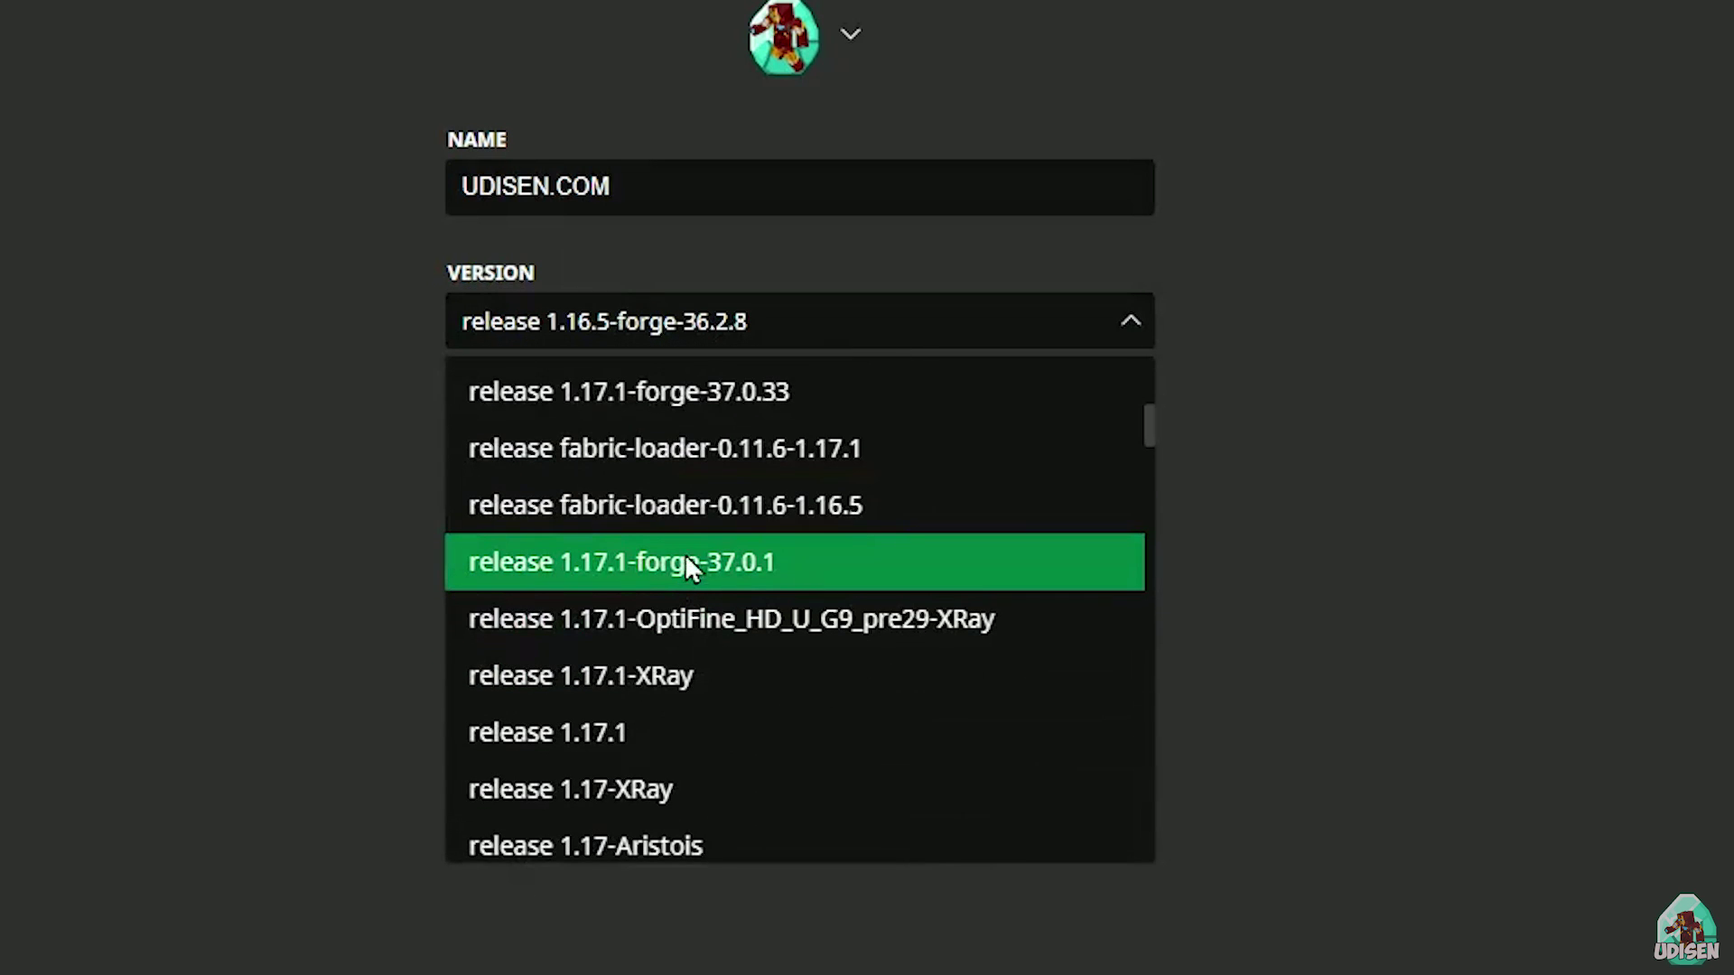
scroll(701, 561, up, 3)
click(727, 573)
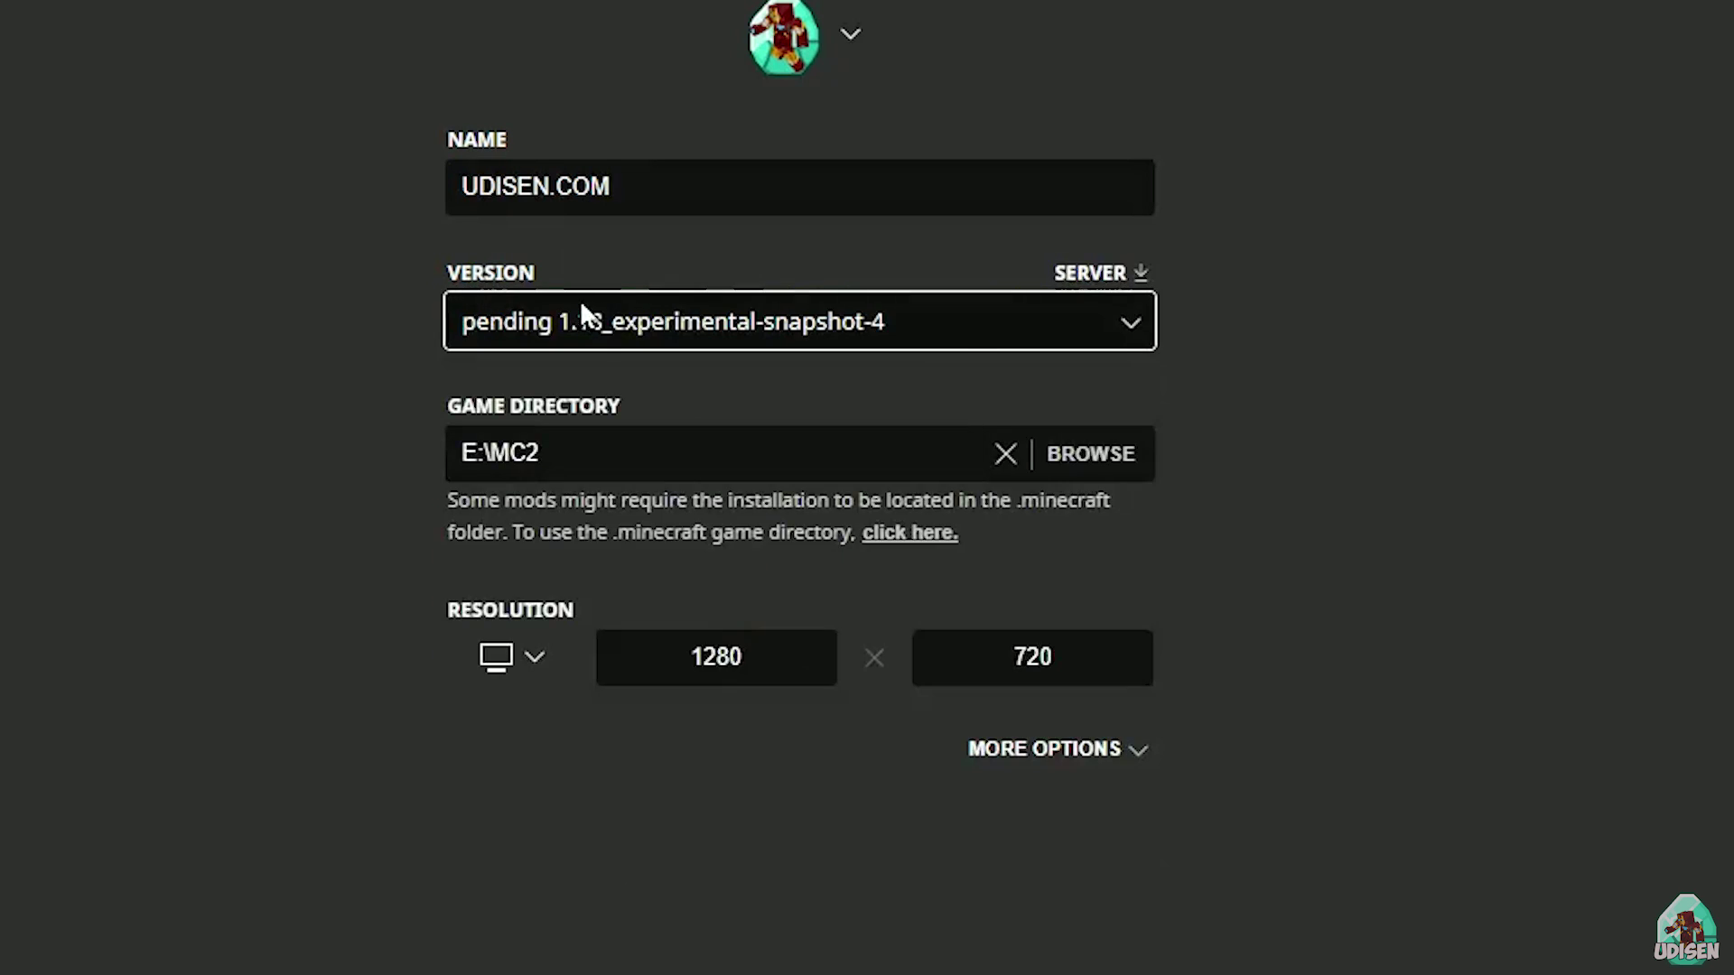
click(886, 328)
scroll(822, 488, up, 3)
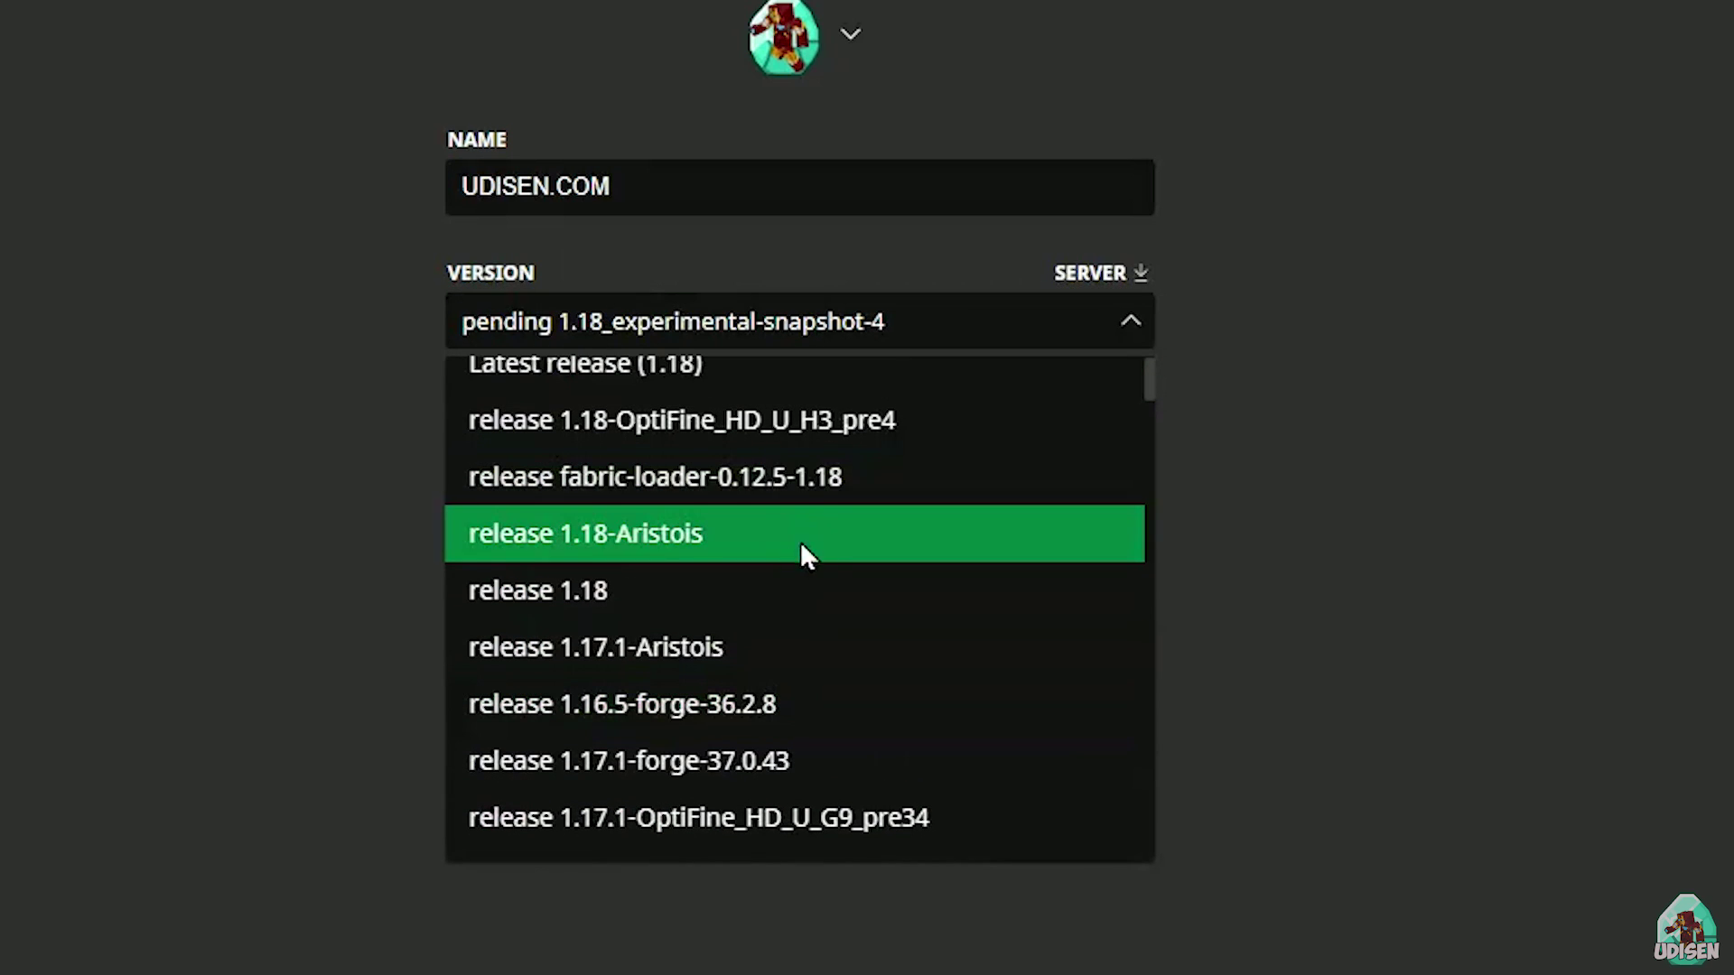
click(762, 585)
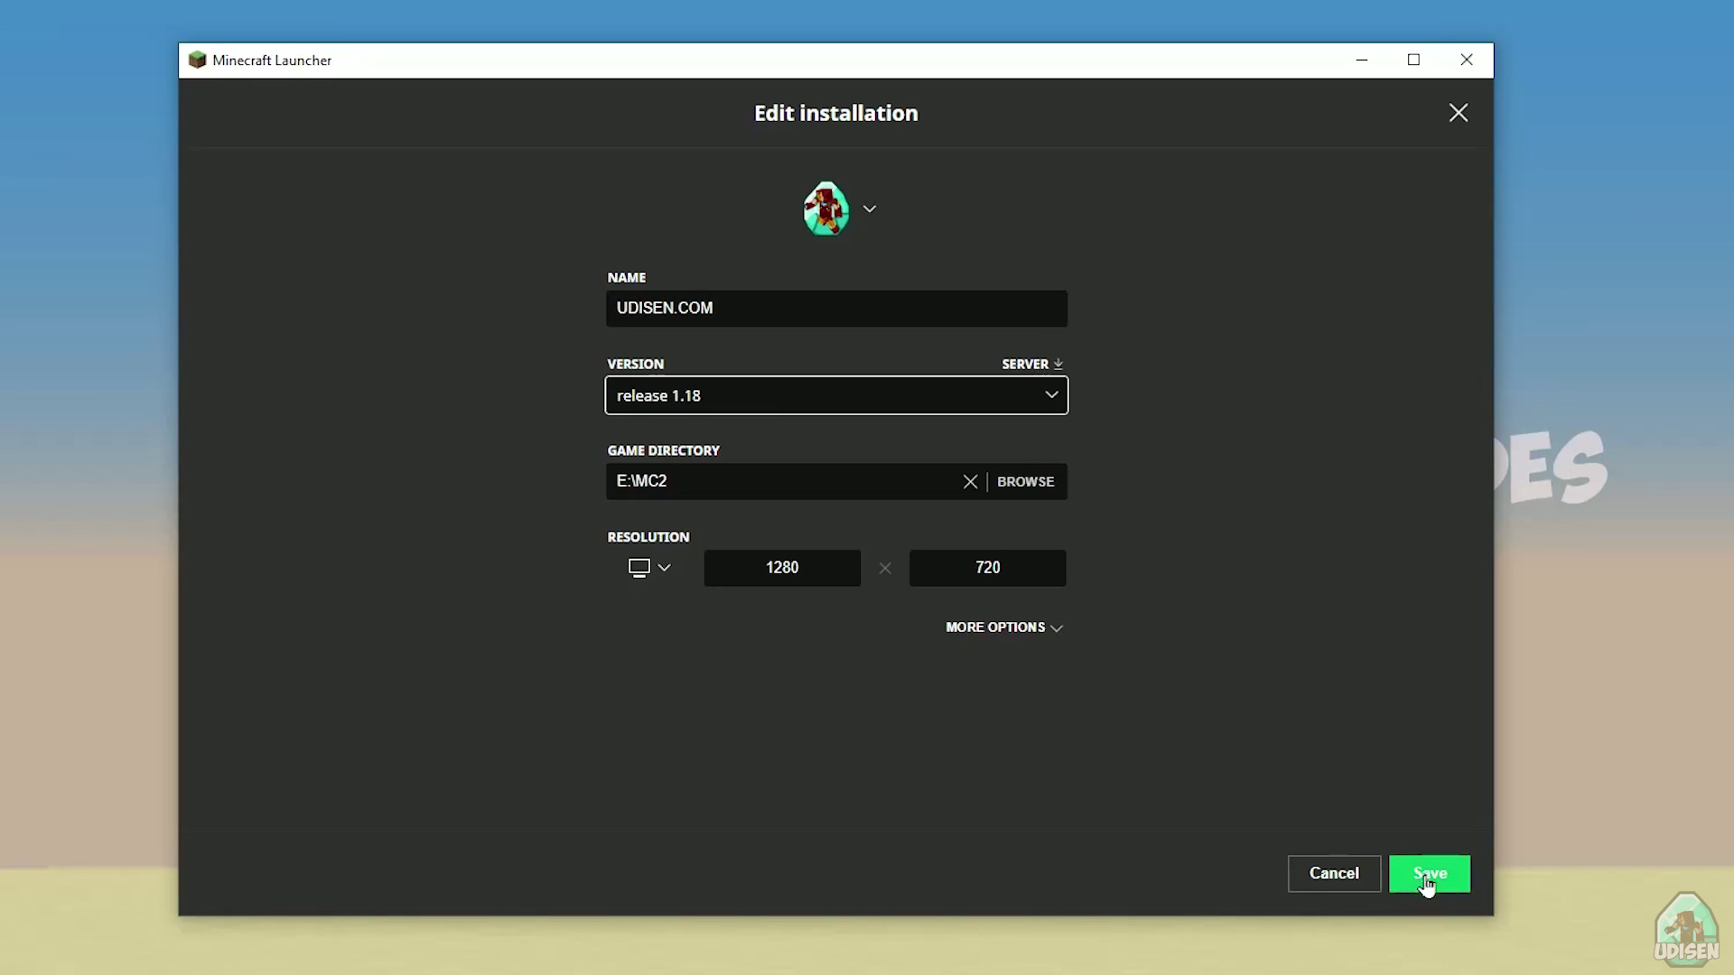
- Save the UDISEN.COM installation, run it once, then close the game and the launcher
click(1426, 880)
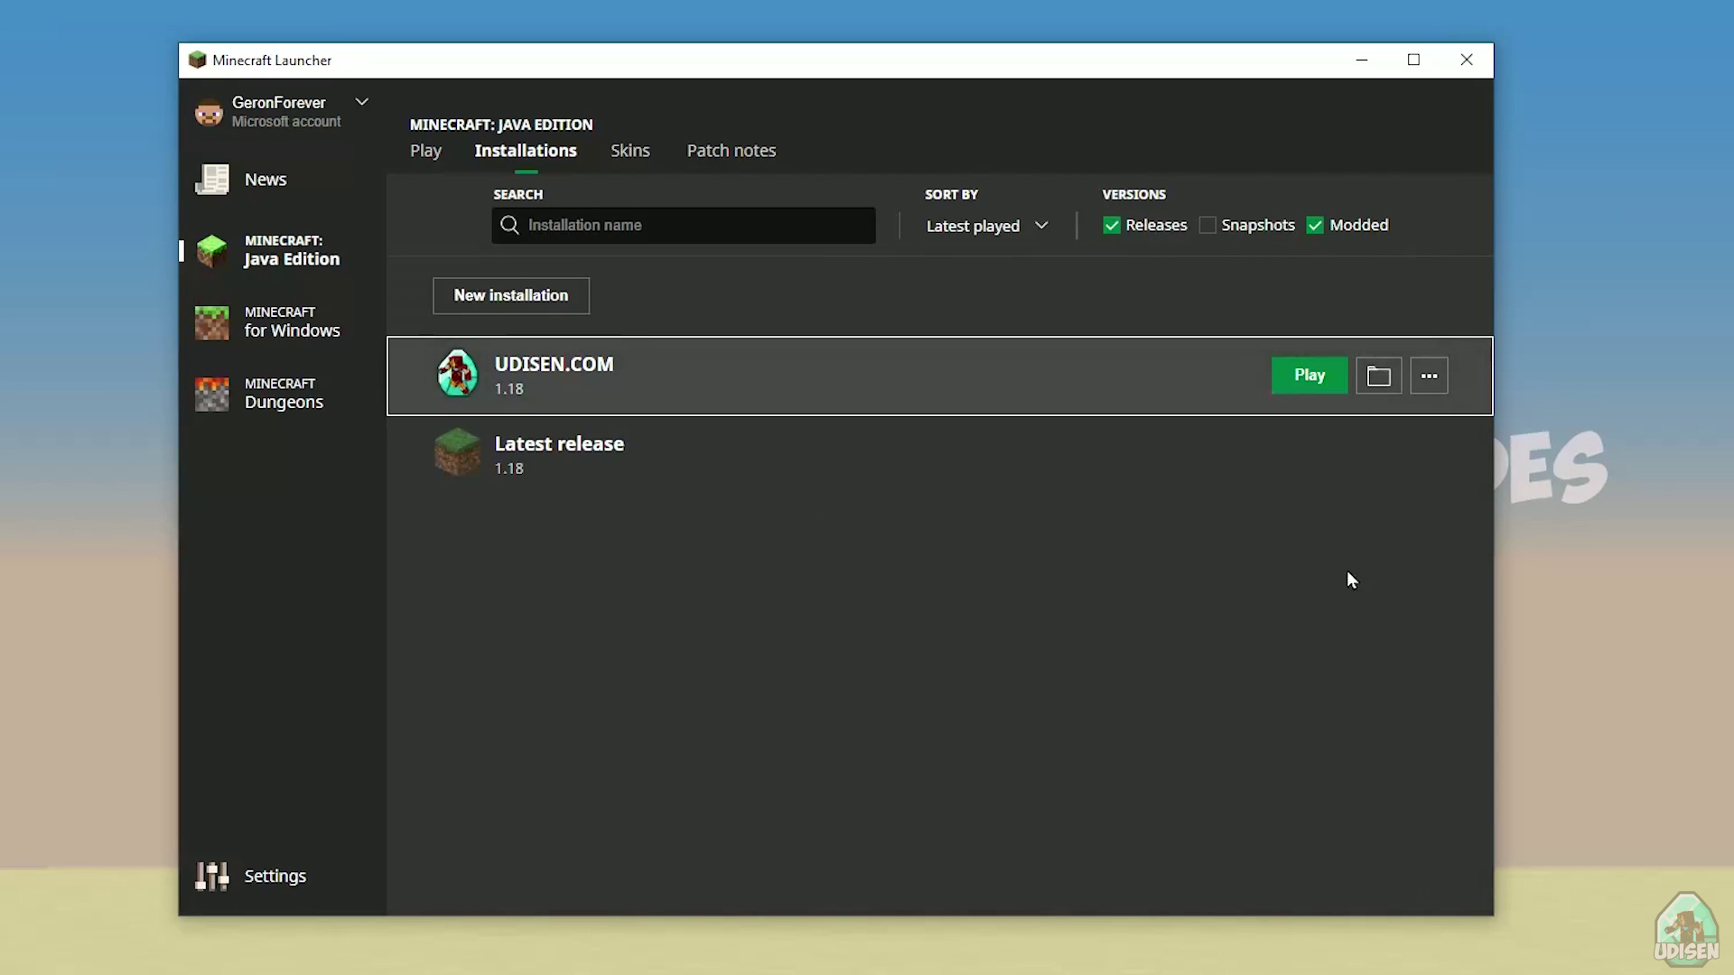
click(1304, 384)
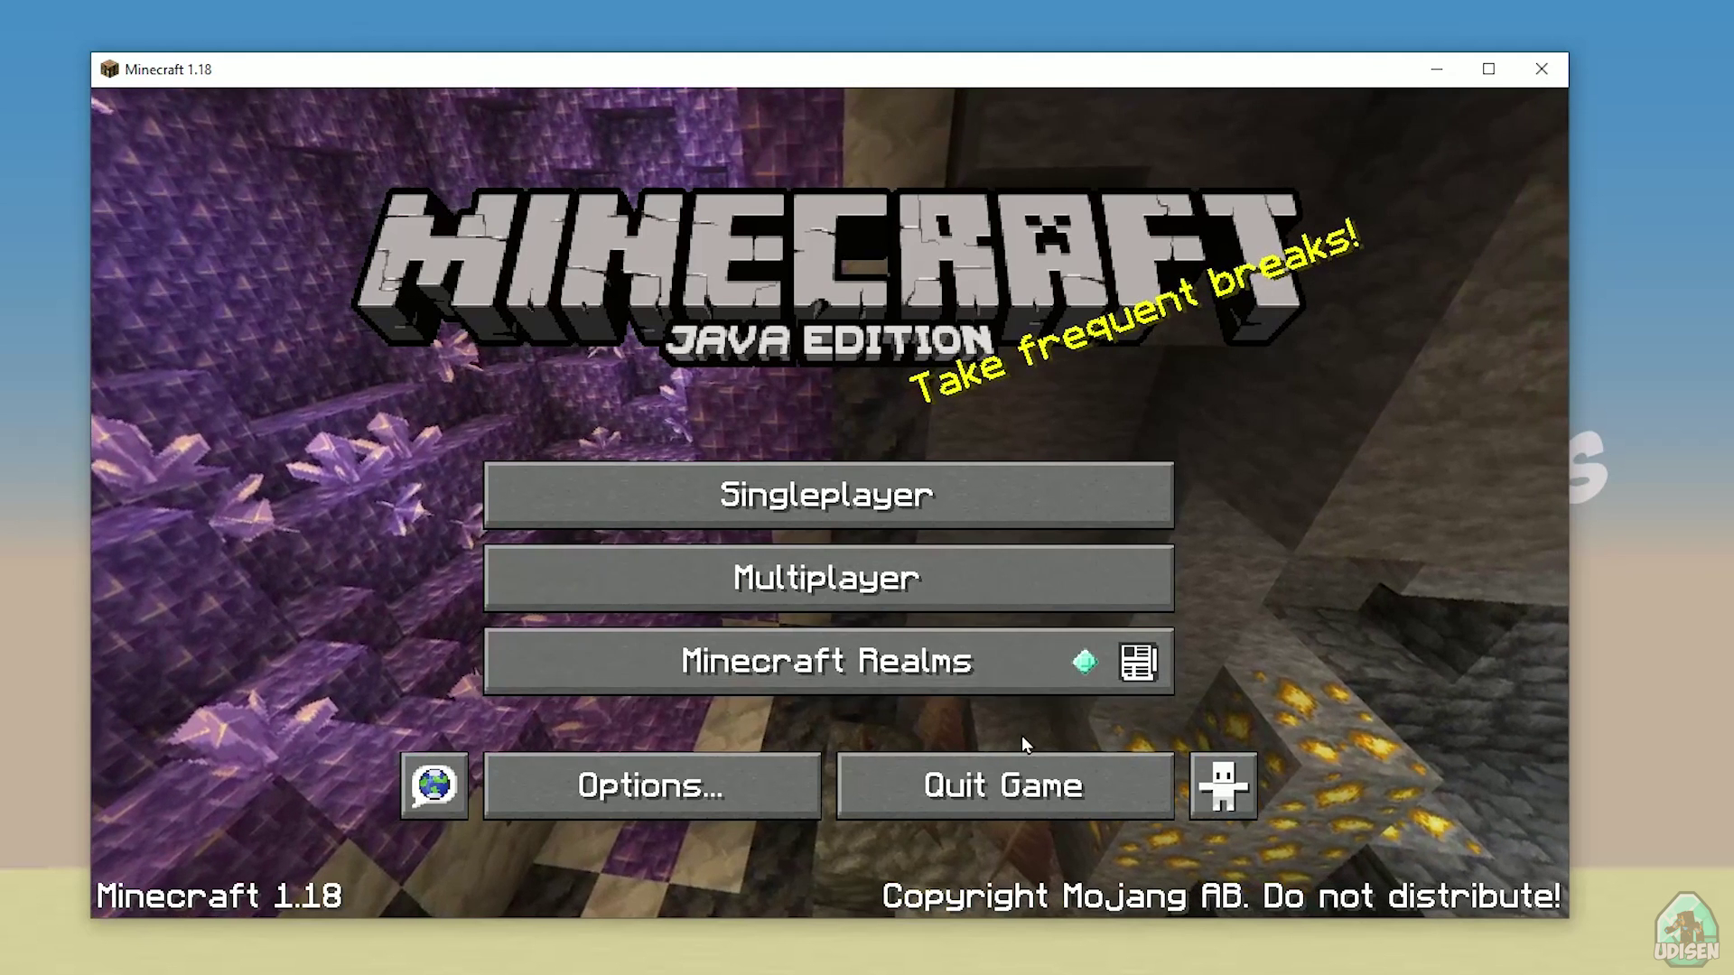
click(1026, 769)
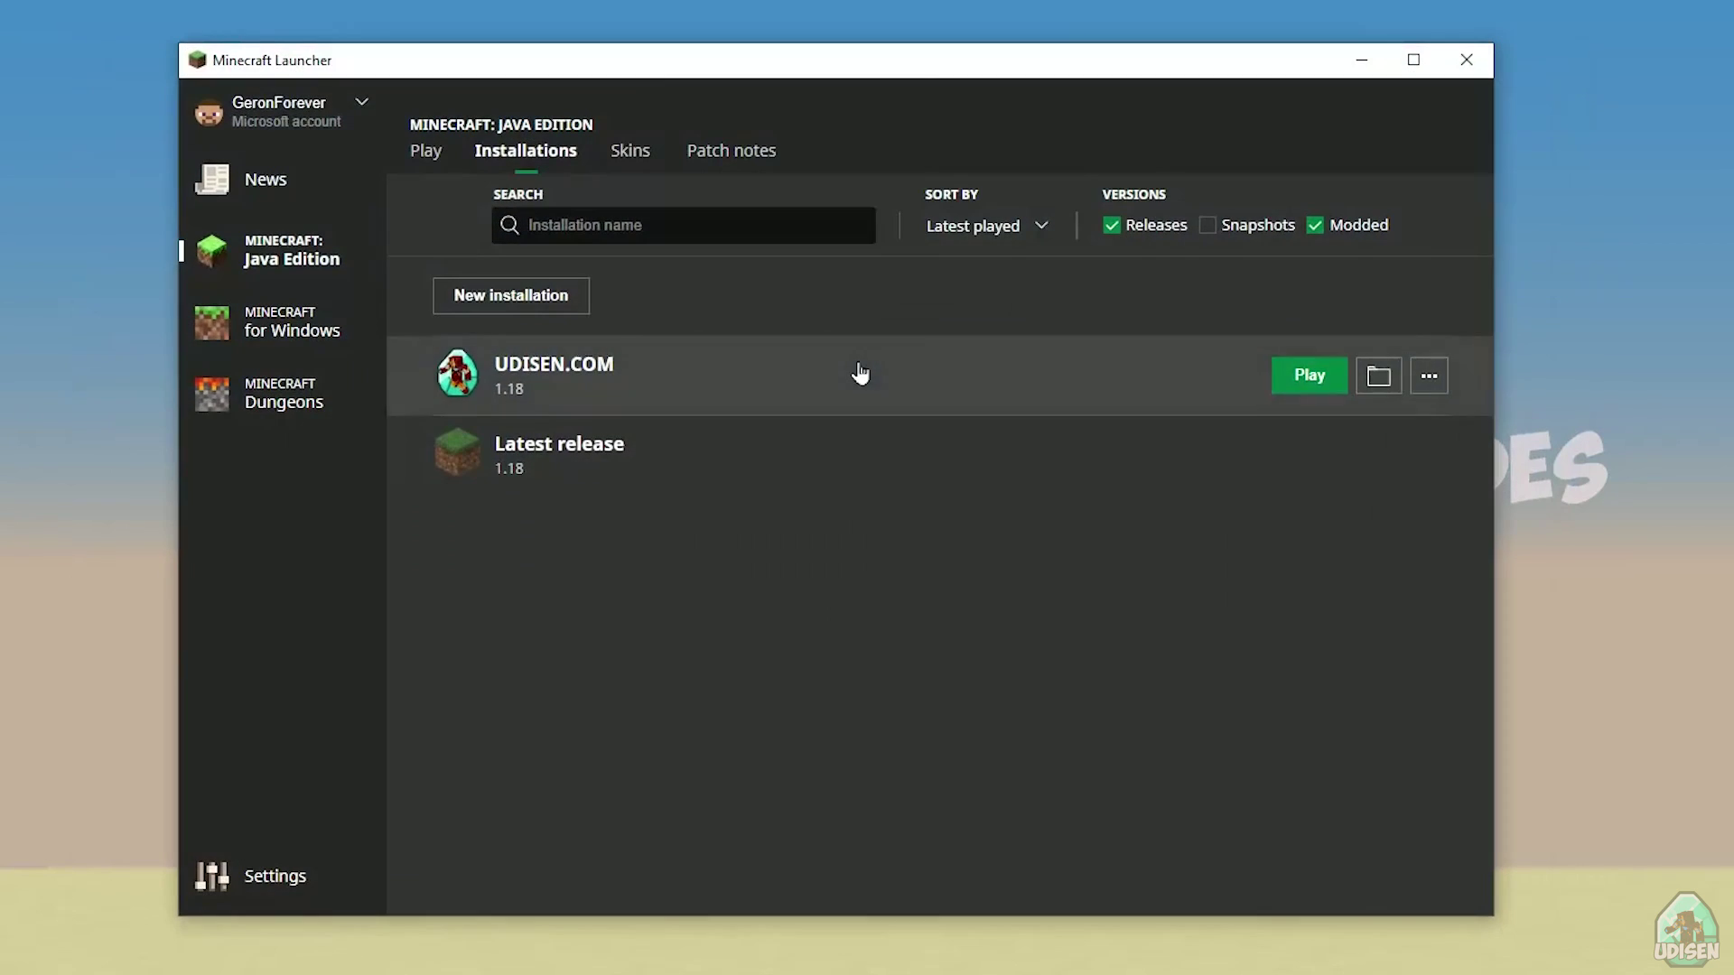
click(1469, 59)
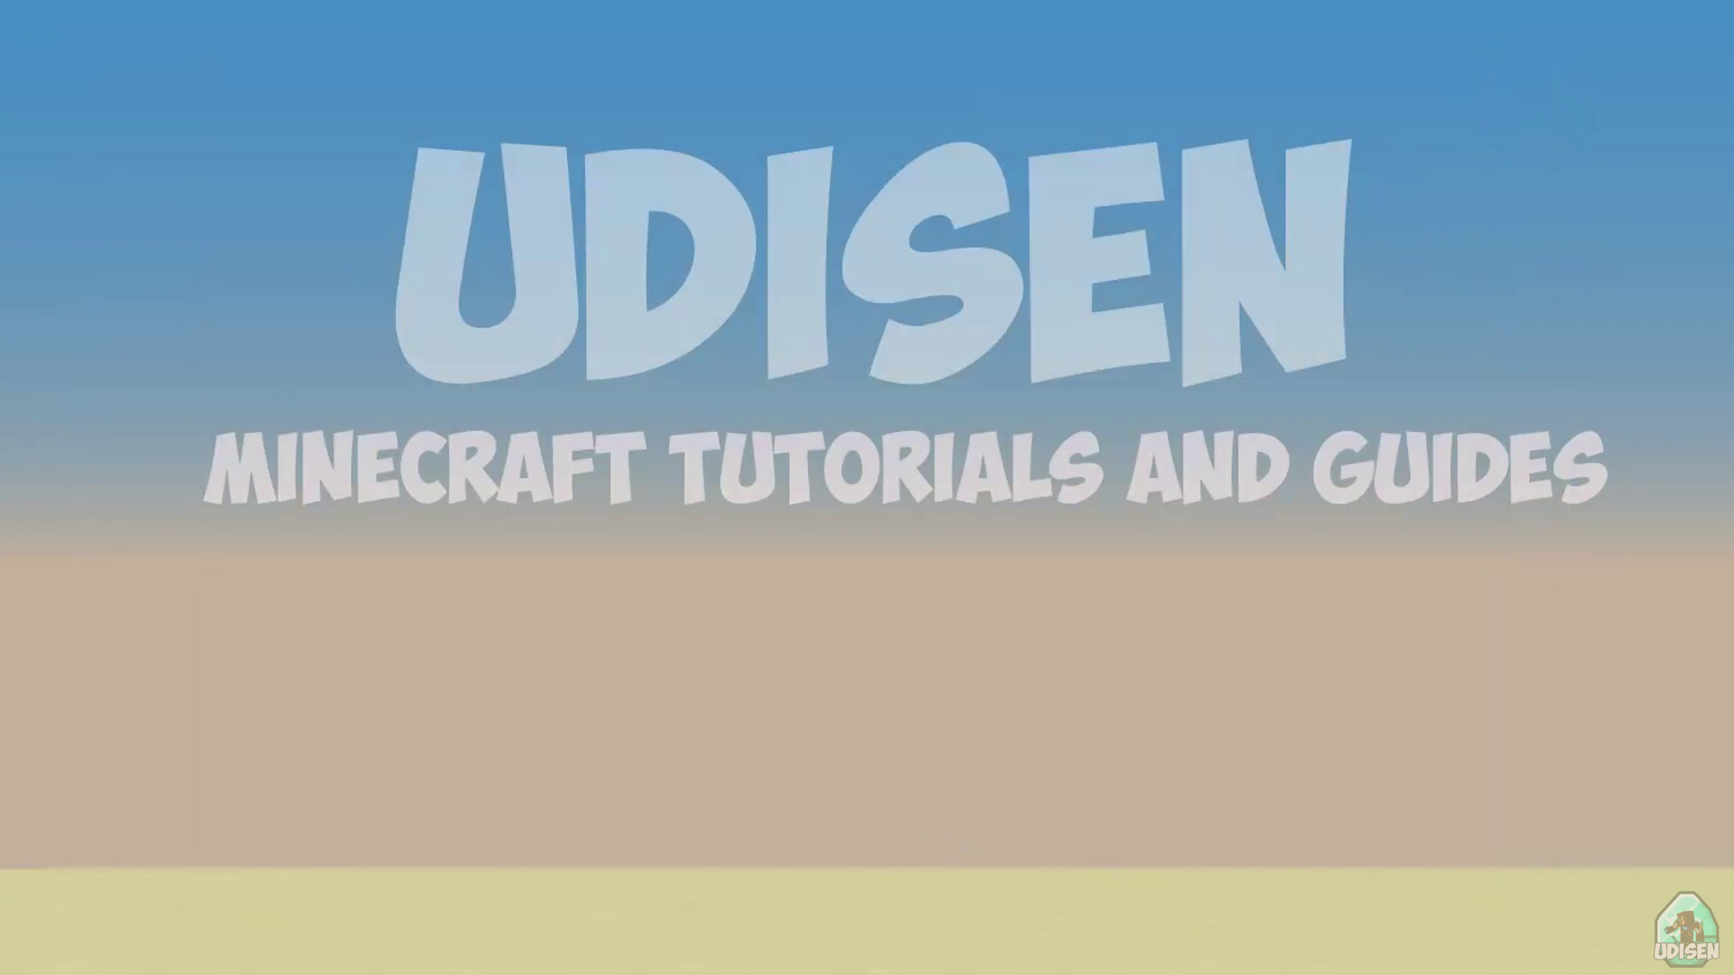
- Open Downloads with Win+E, bring the window onscreen, and run fabric-installer-0.9.1
key(super+e)
drag(1330, 118, 906, 120)
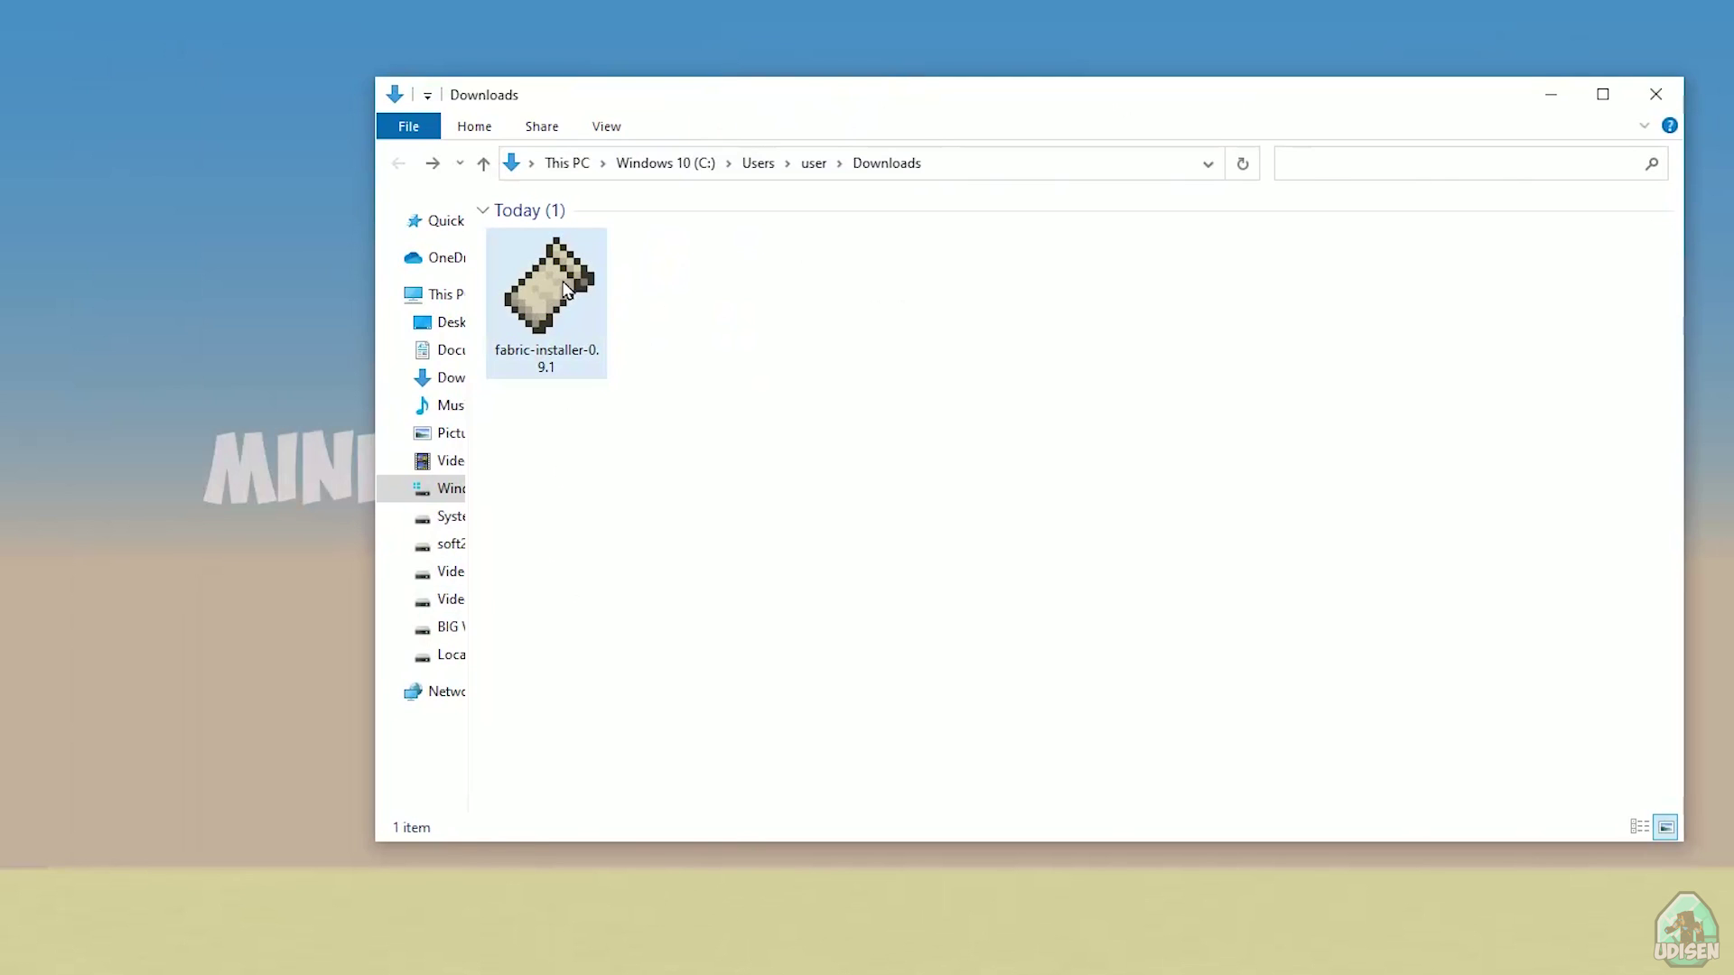
double_click(565, 289)
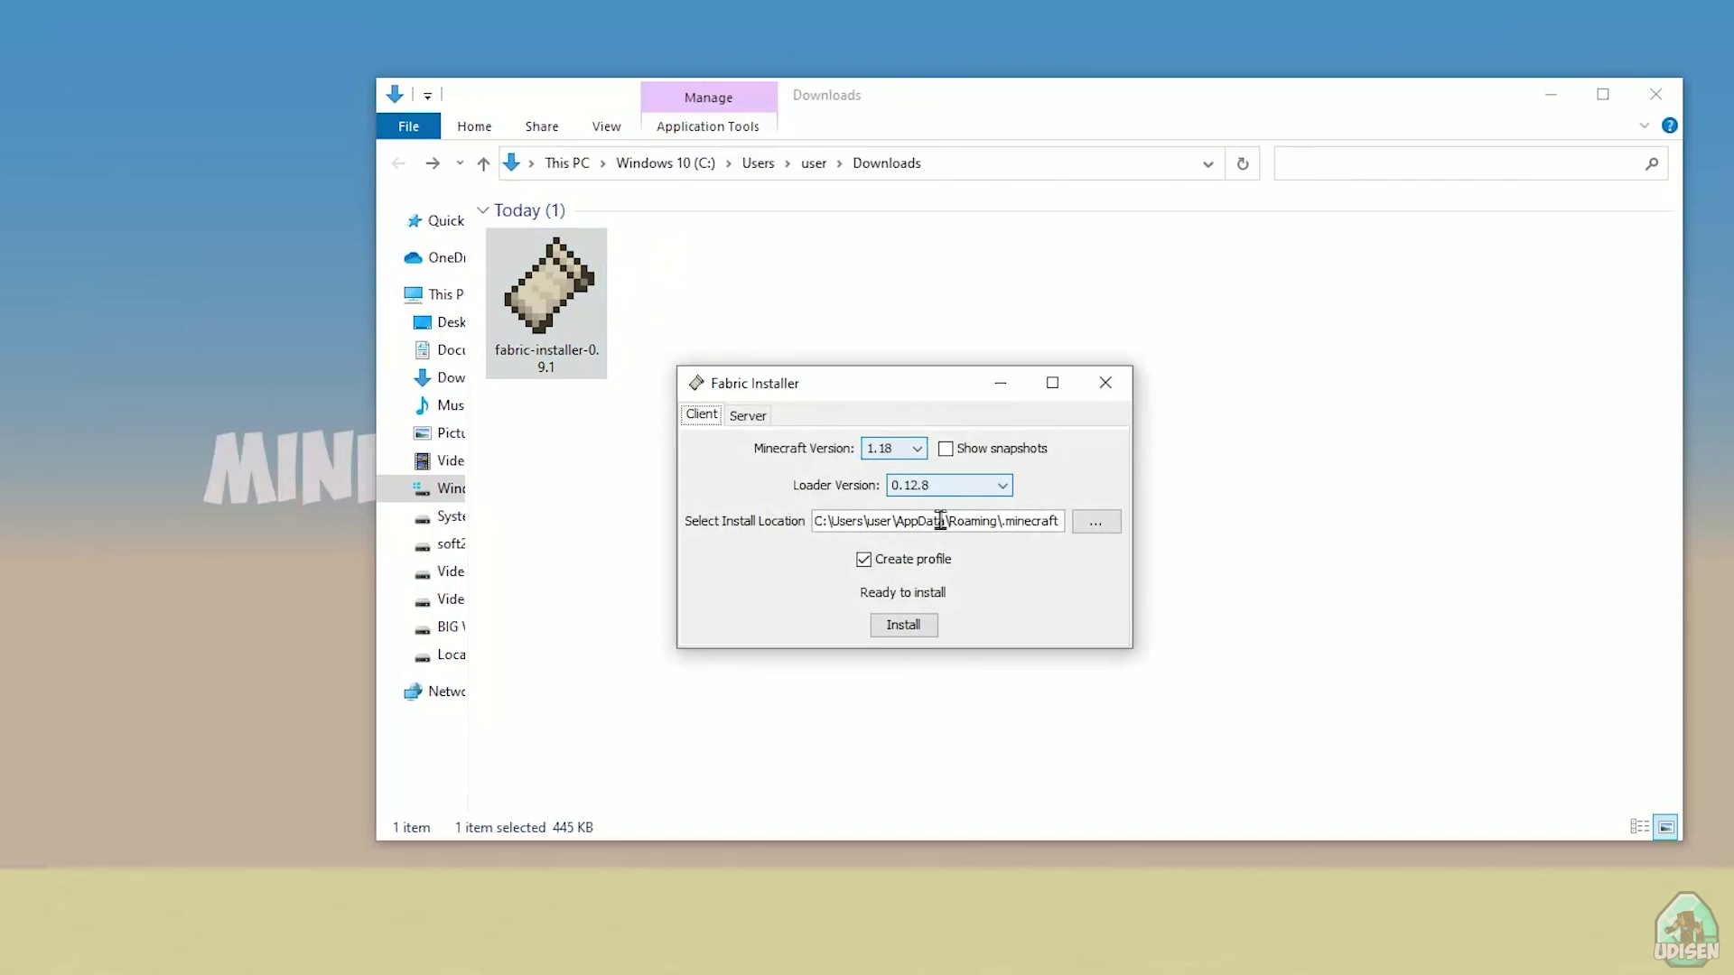
- Look over the Client and Server options, keeping Minecraft 1.18 and loader 0.12.8
drag(882, 387, 943, 325)
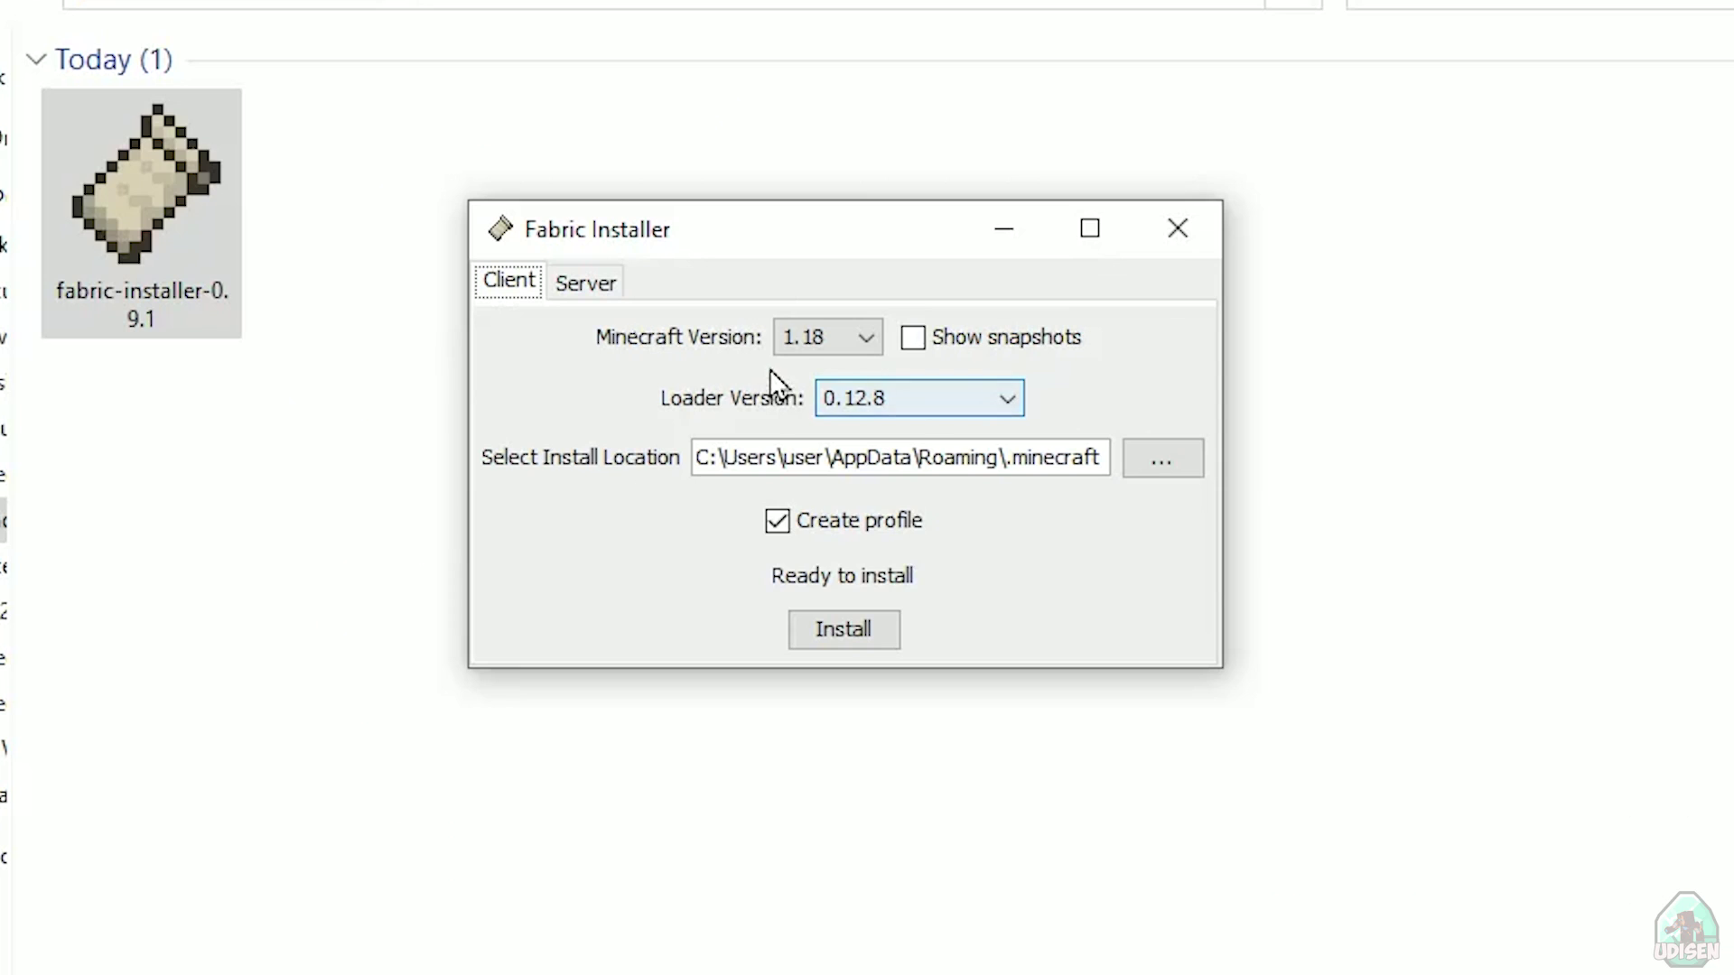
click(949, 379)
click(808, 338)
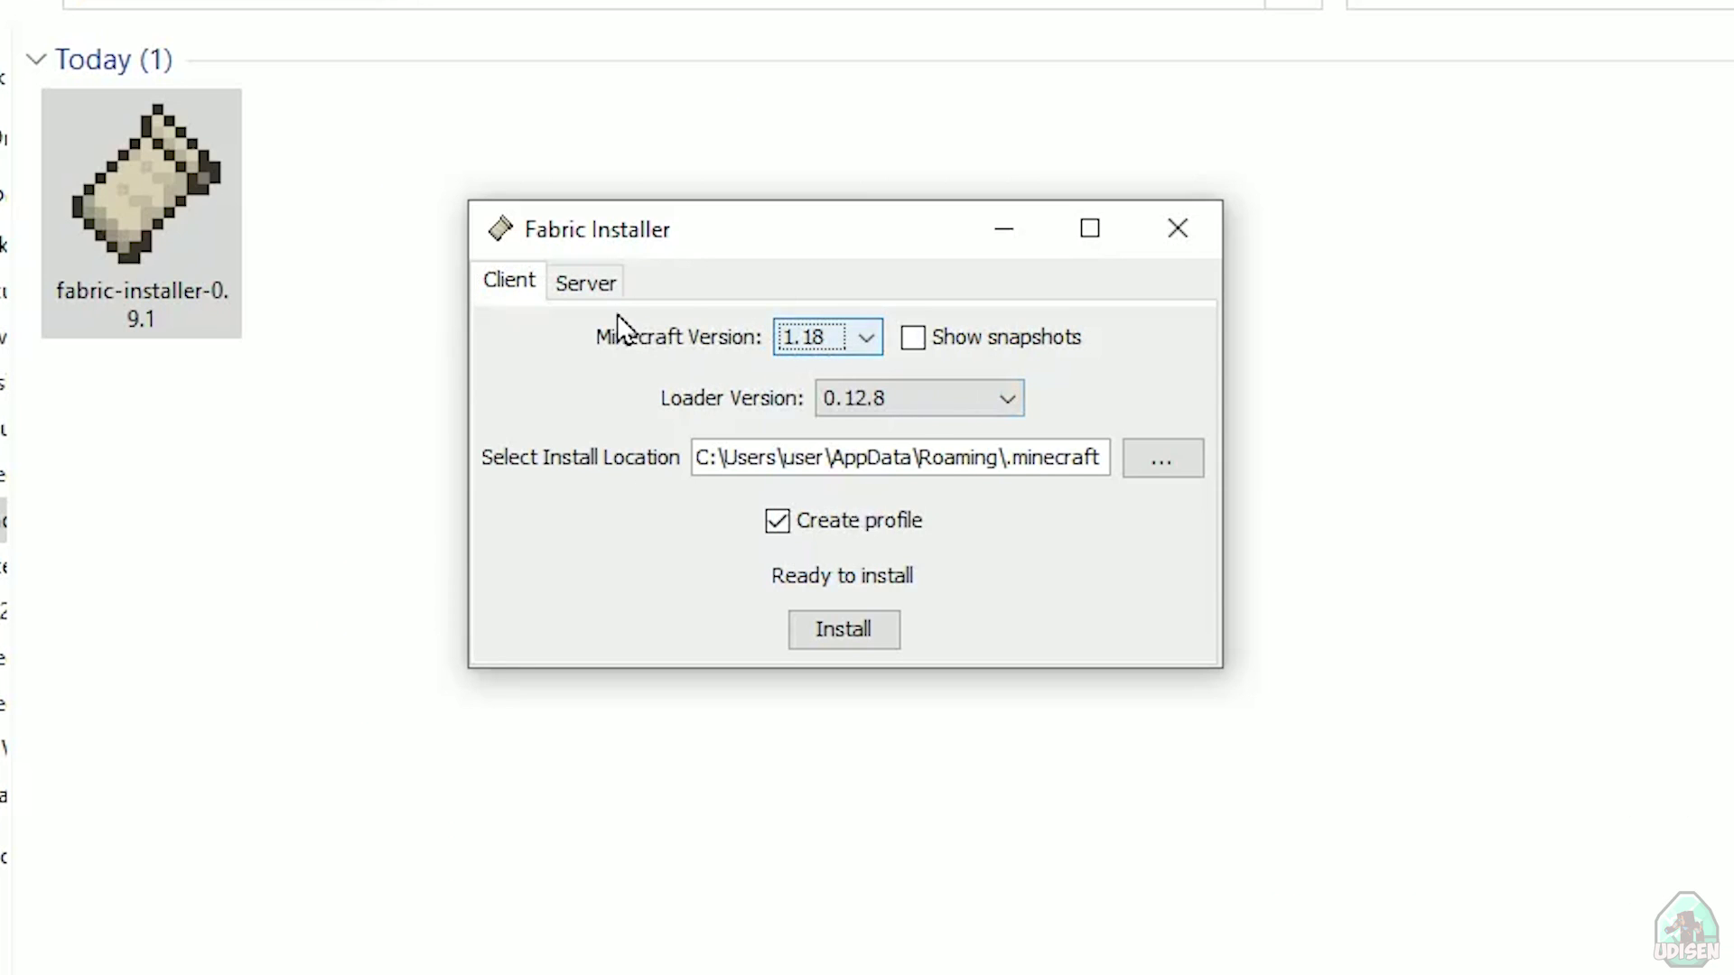
click(561, 282)
click(532, 288)
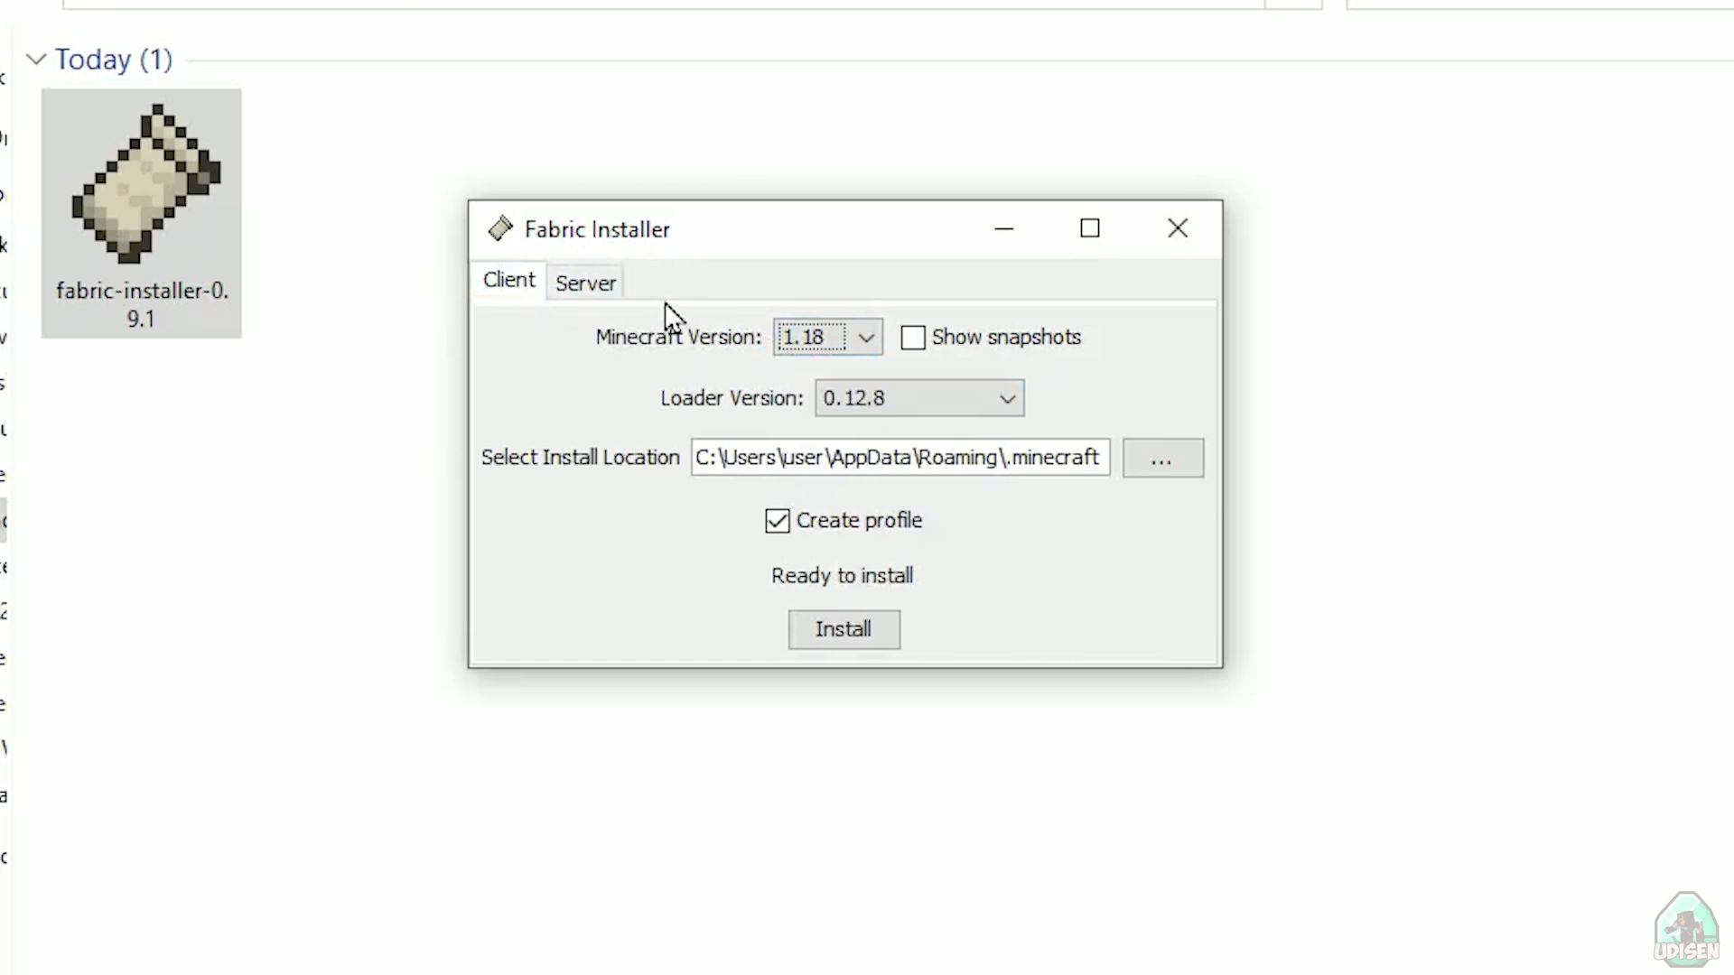
click(585, 284)
click(524, 284)
click(891, 397)
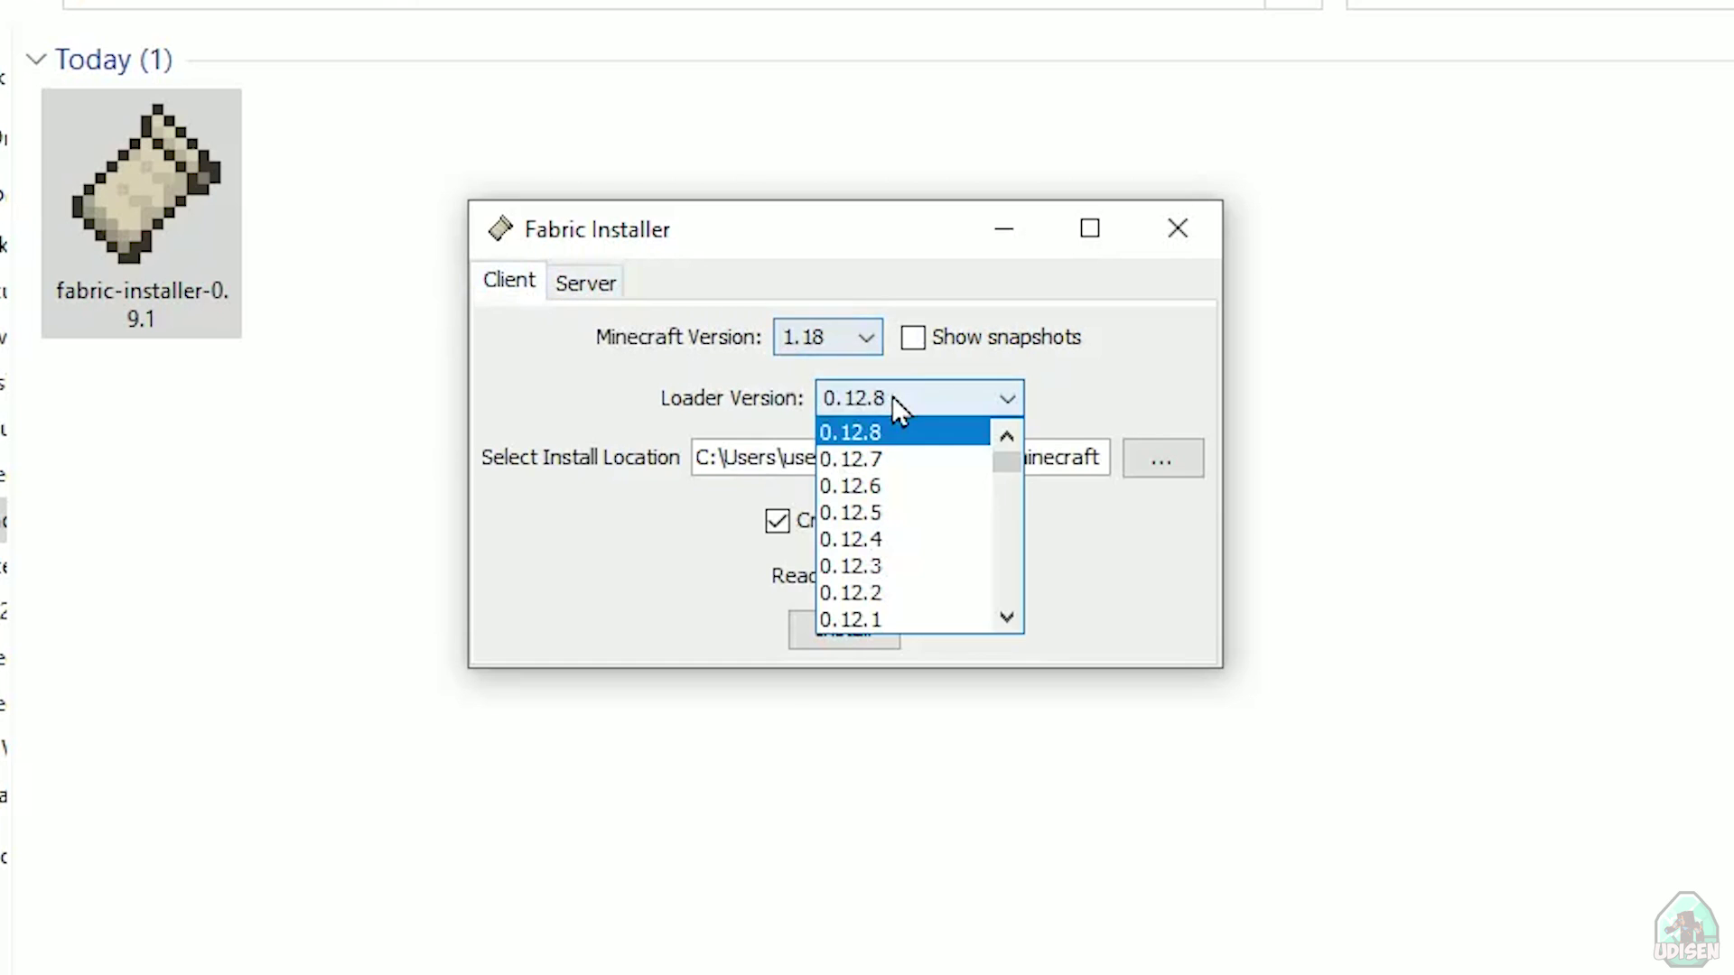
click(689, 397)
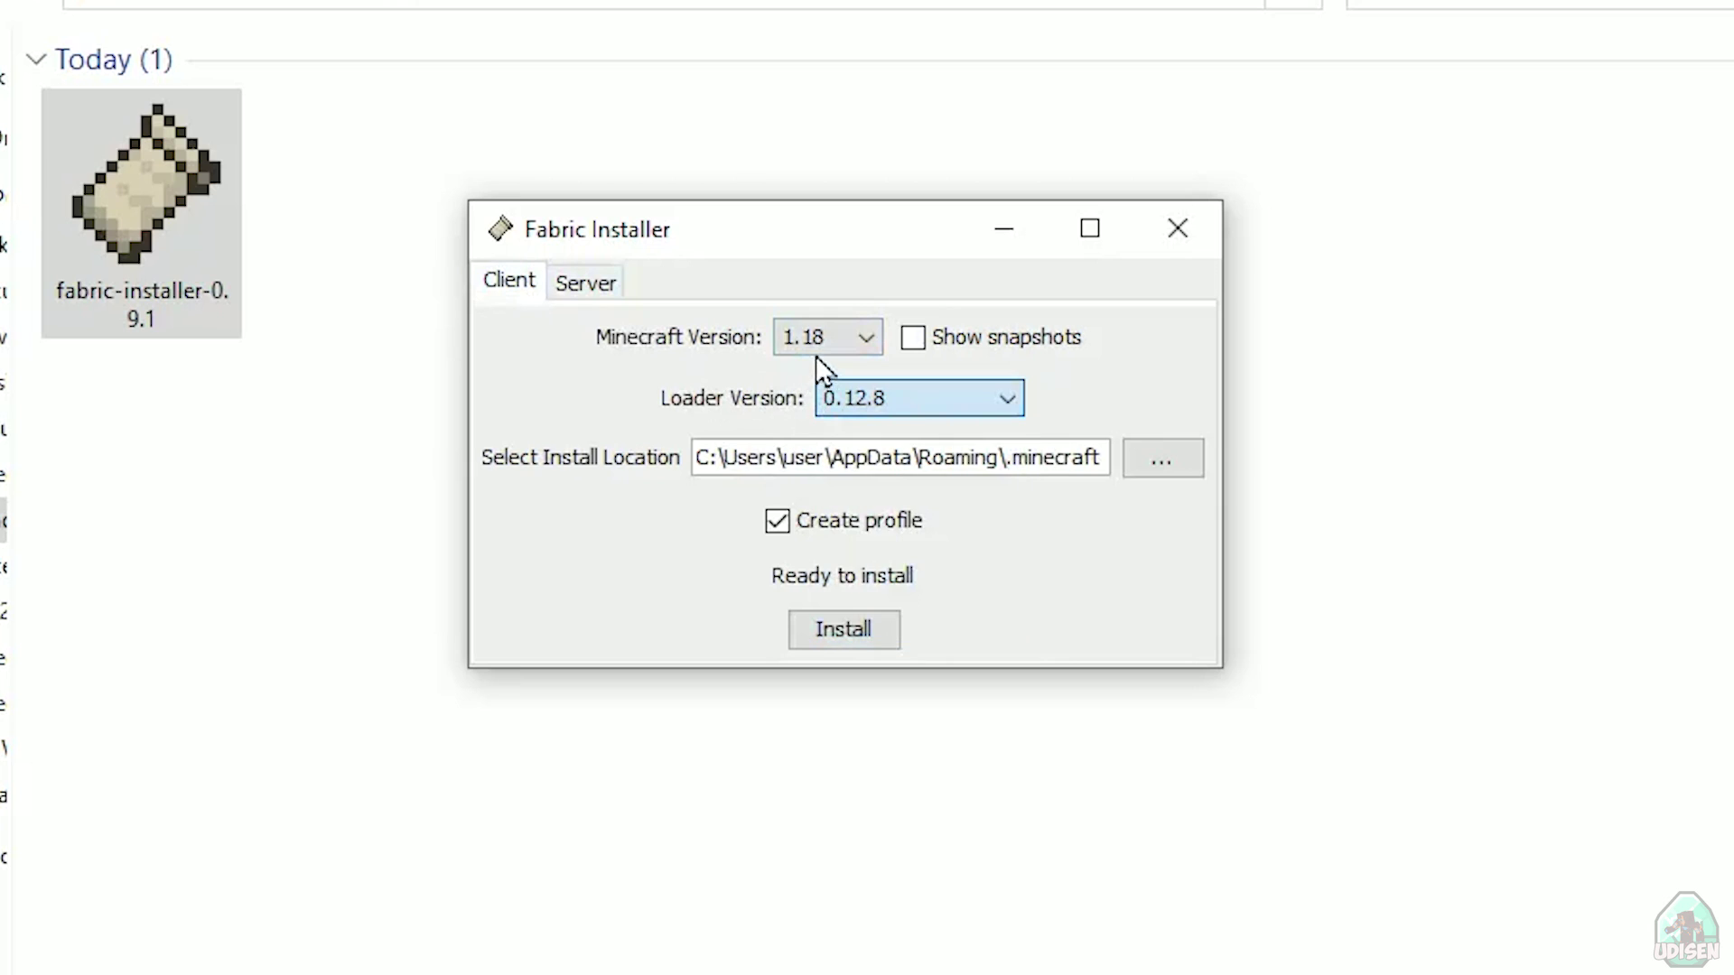
- Confirm Minecraft 1.18 in the version list, install Fabric, and dismiss the success message
click(826, 337)
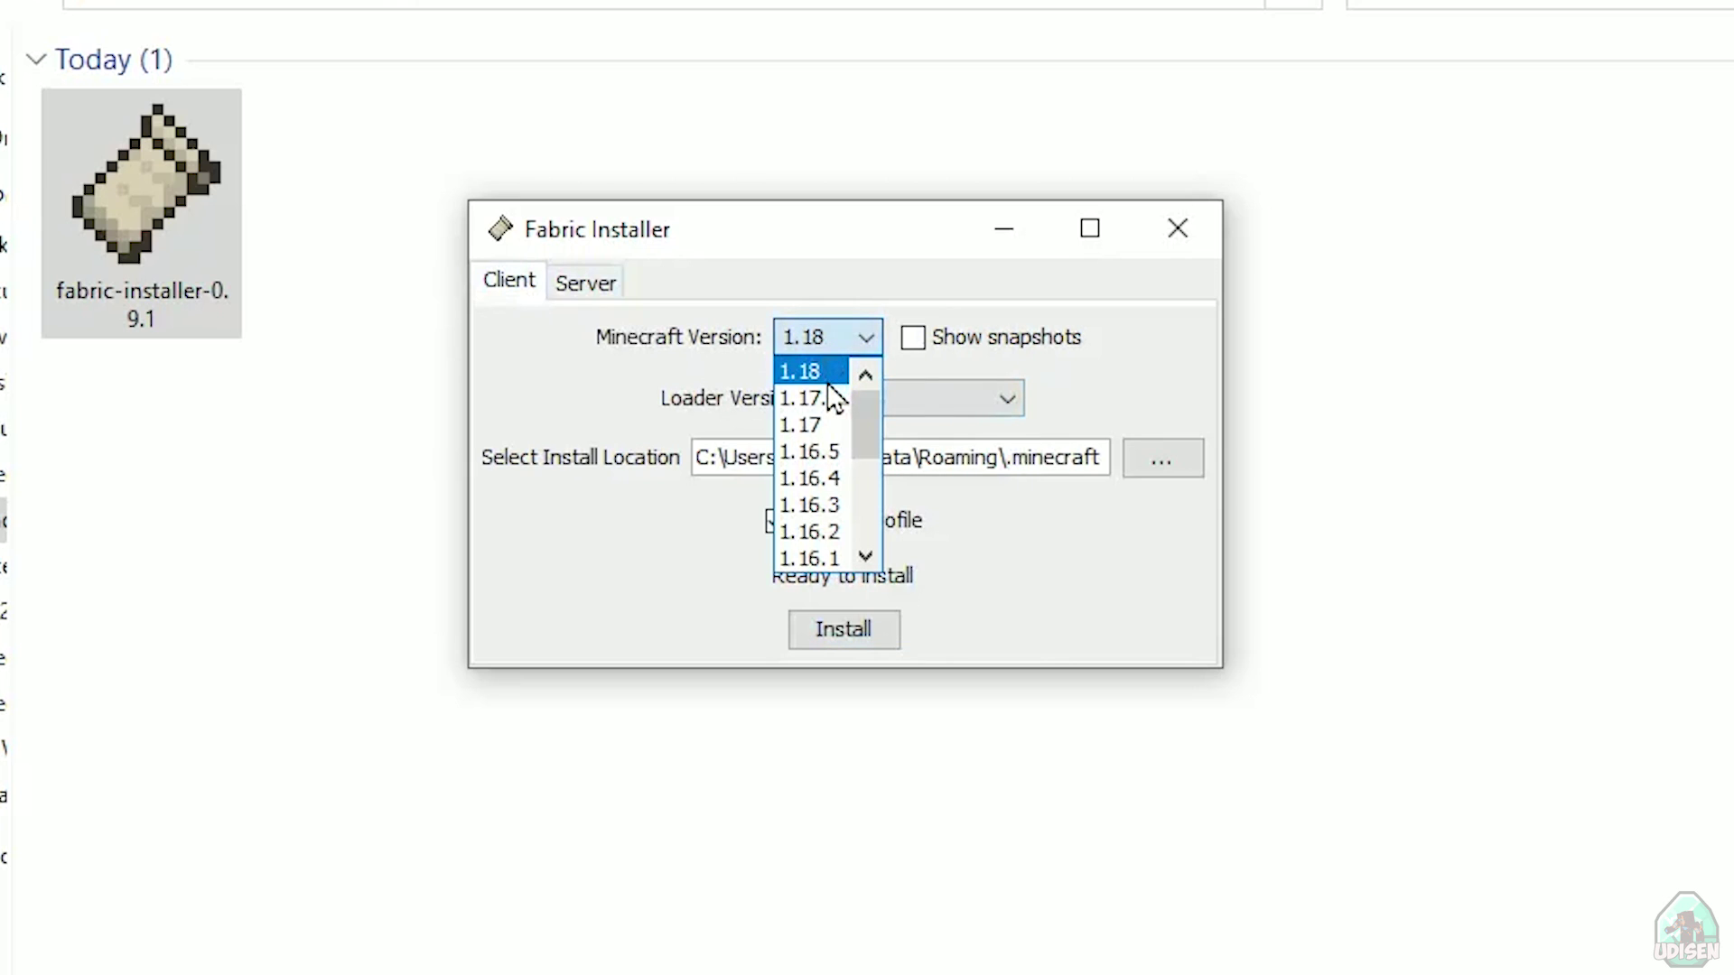
click(812, 374)
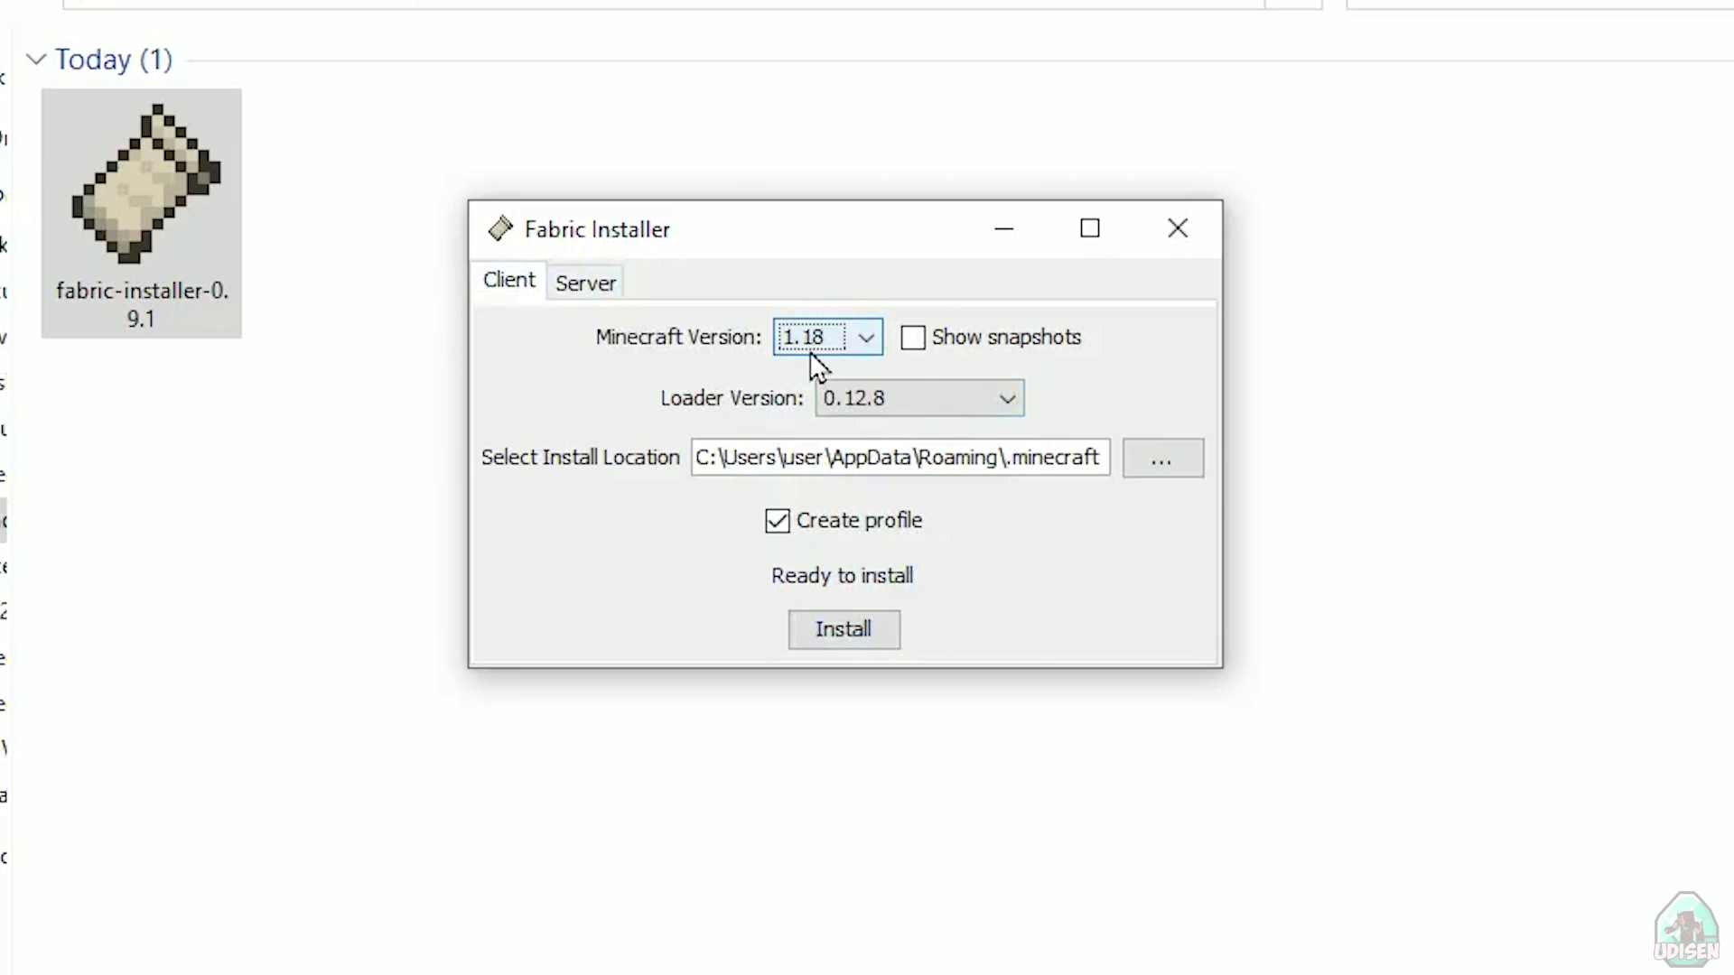
click(813, 339)
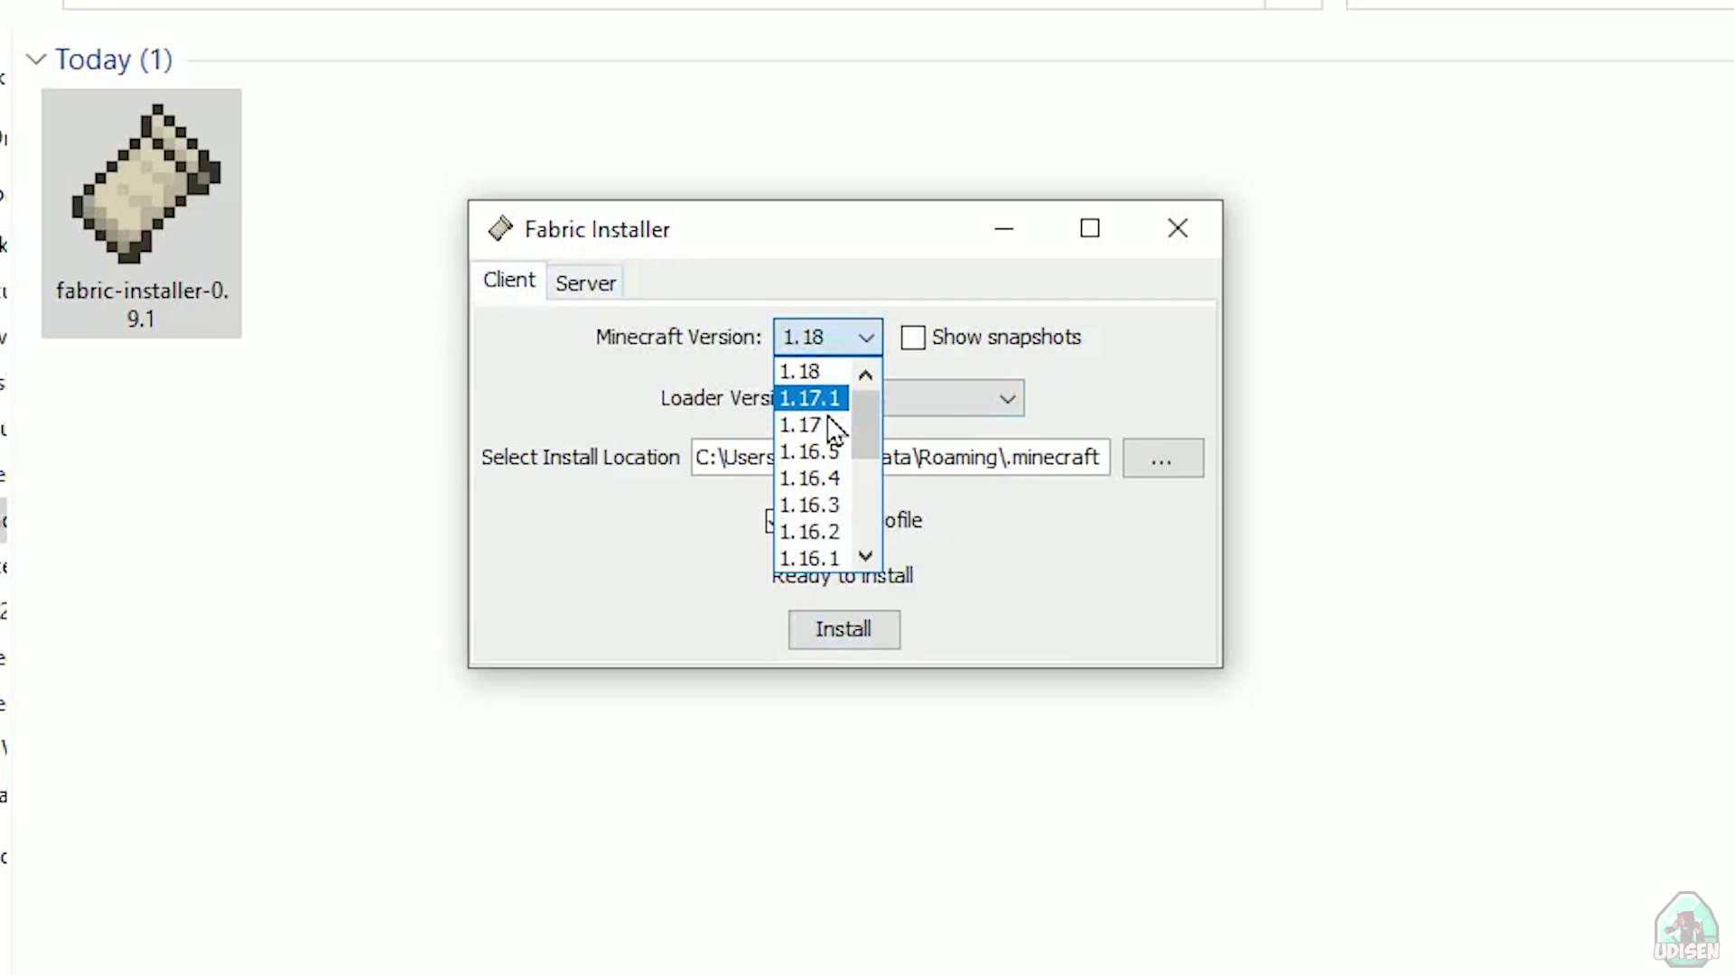
scroll(836, 474, down, 3)
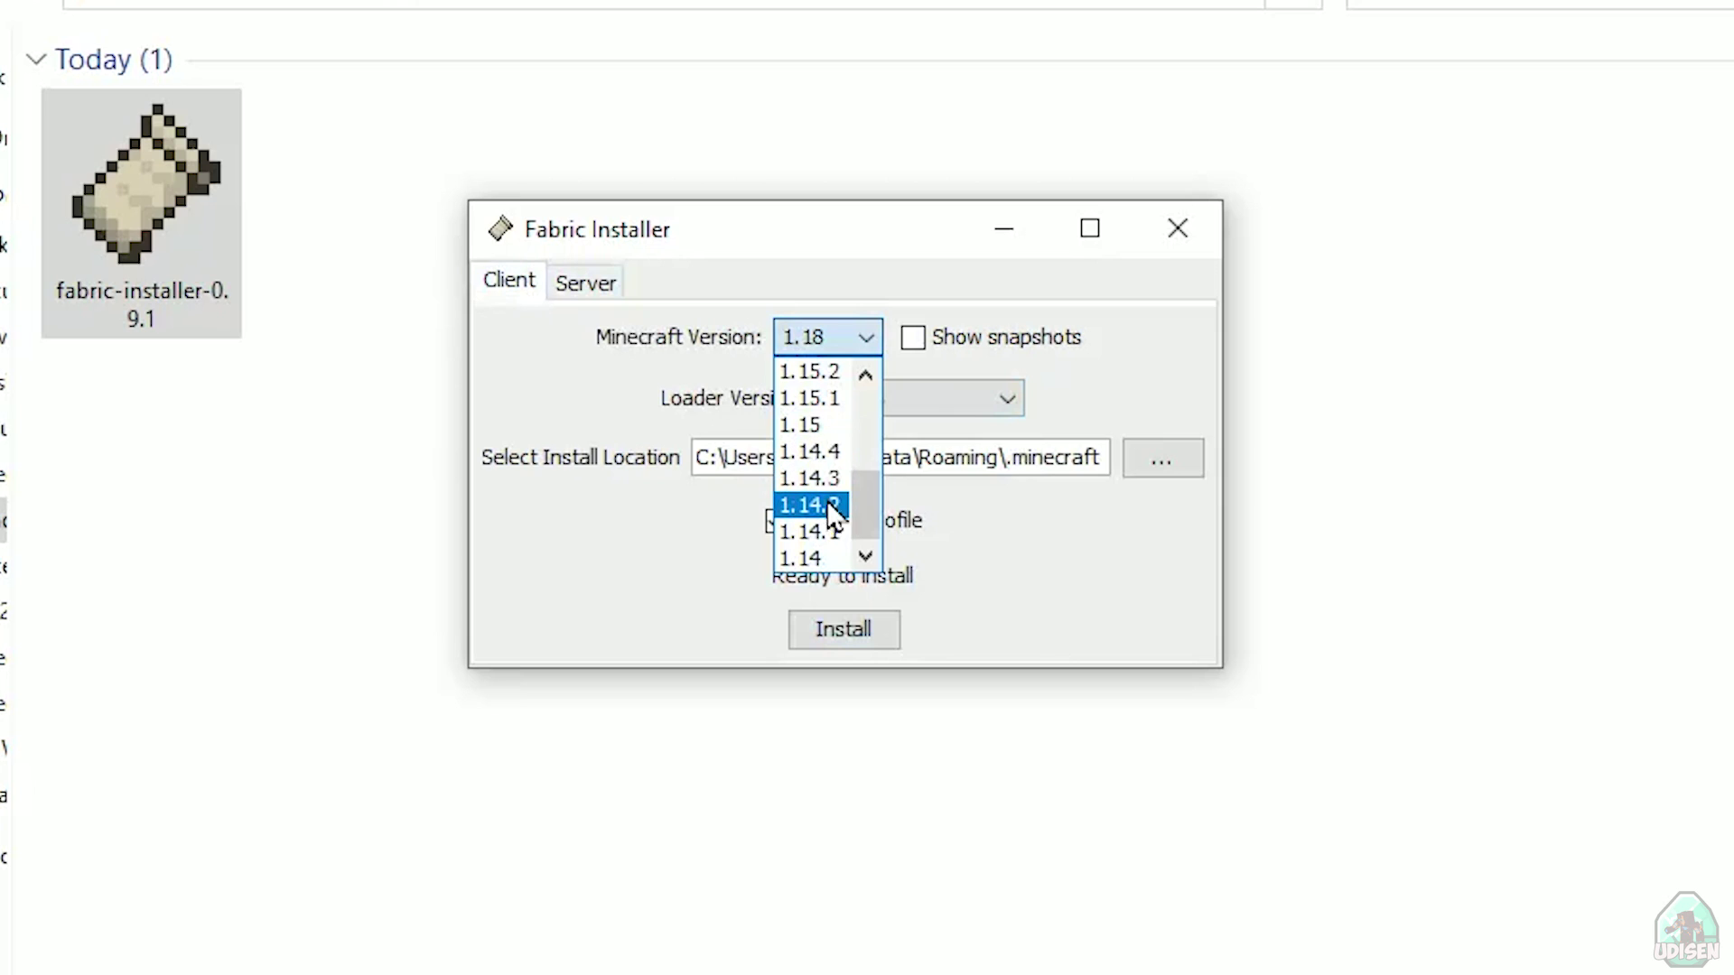
scroll(836, 390, up, 3)
click(836, 391)
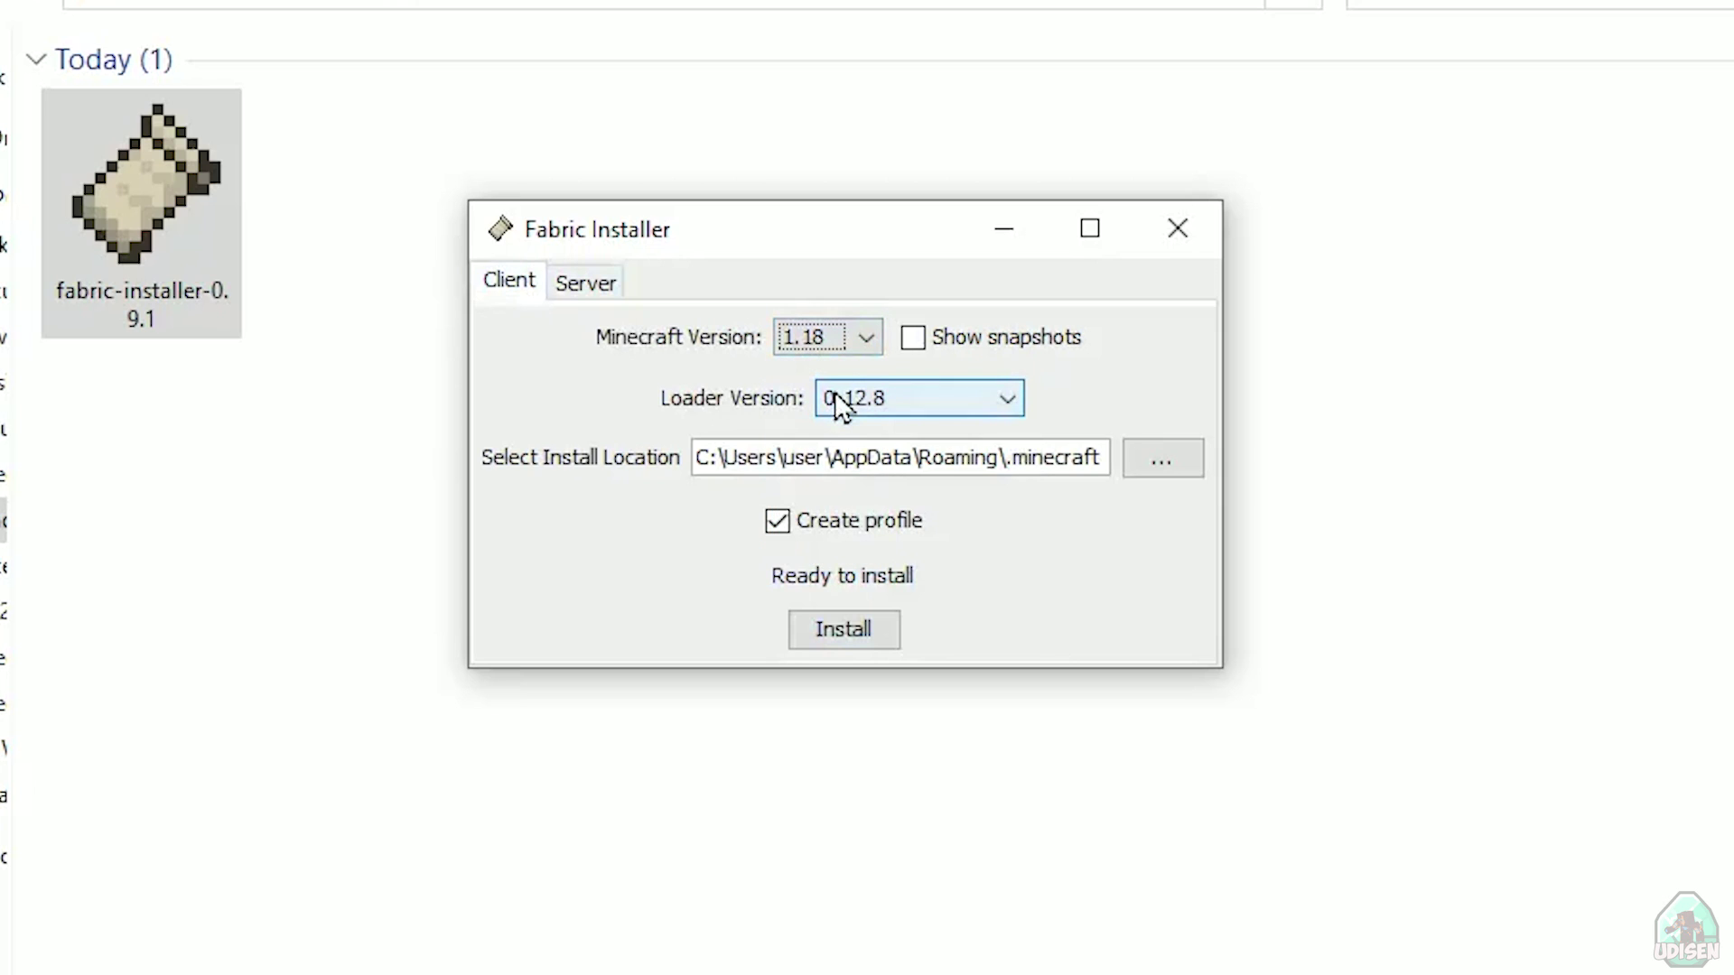
click(829, 630)
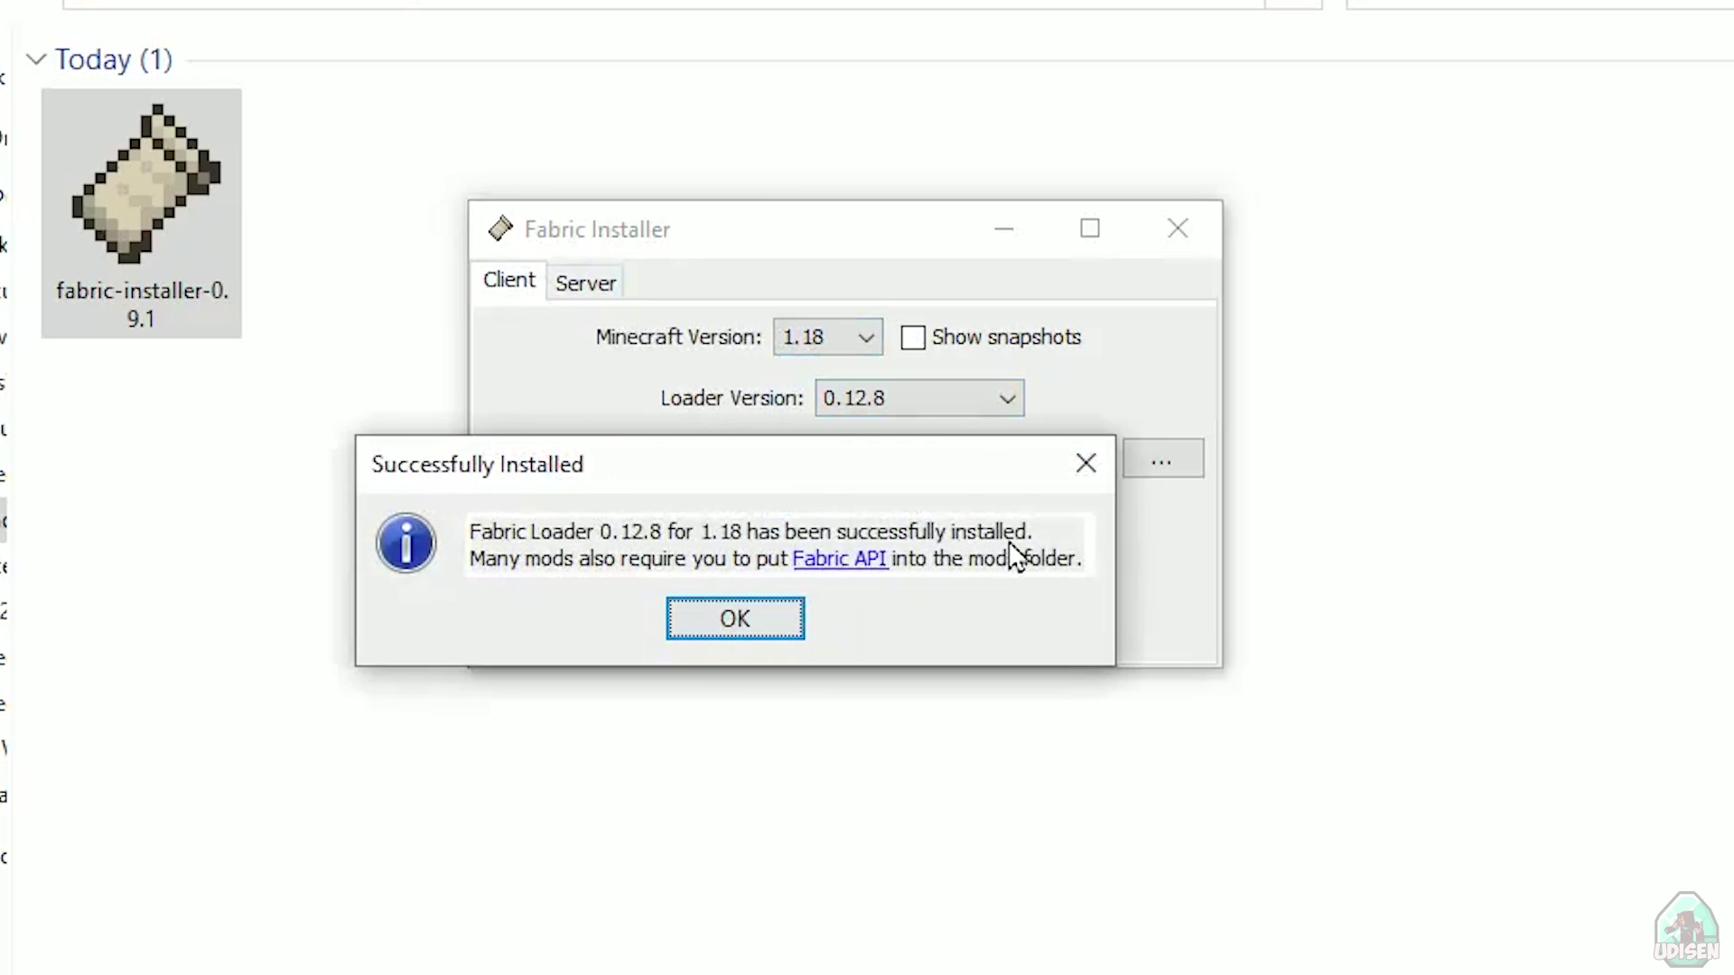
click(725, 617)
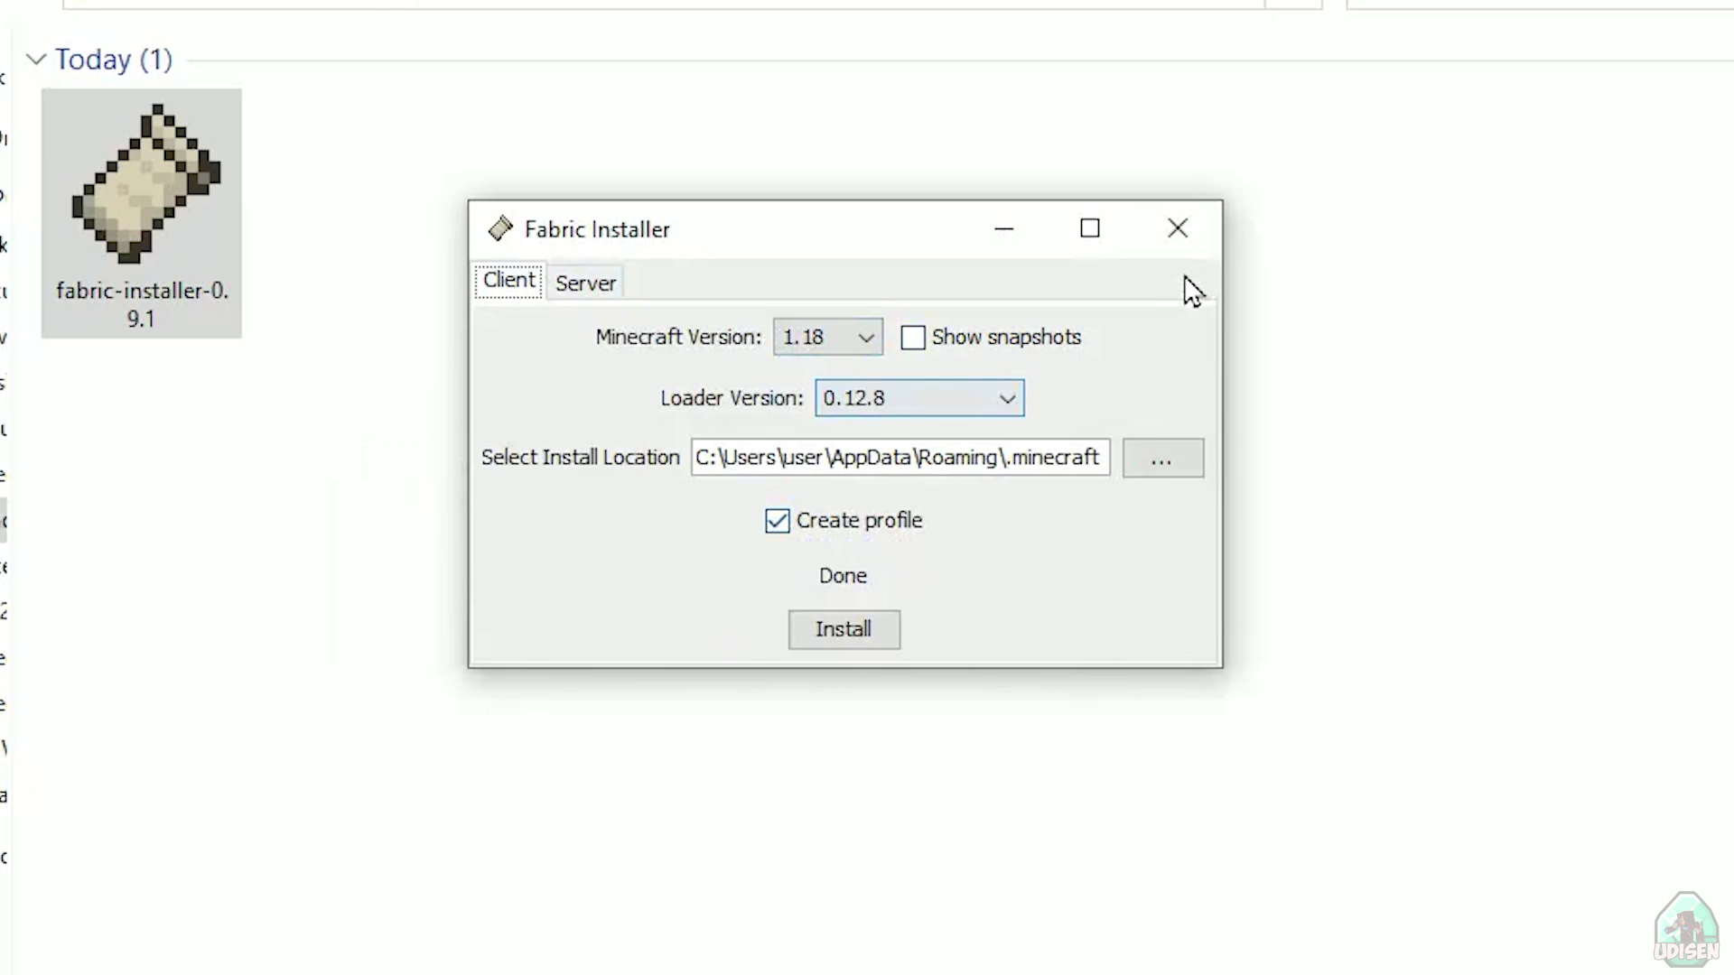
- Close the Fabric installer and save a 1280 × 720 resolution for fabric-loader-1.18
click(1175, 231)
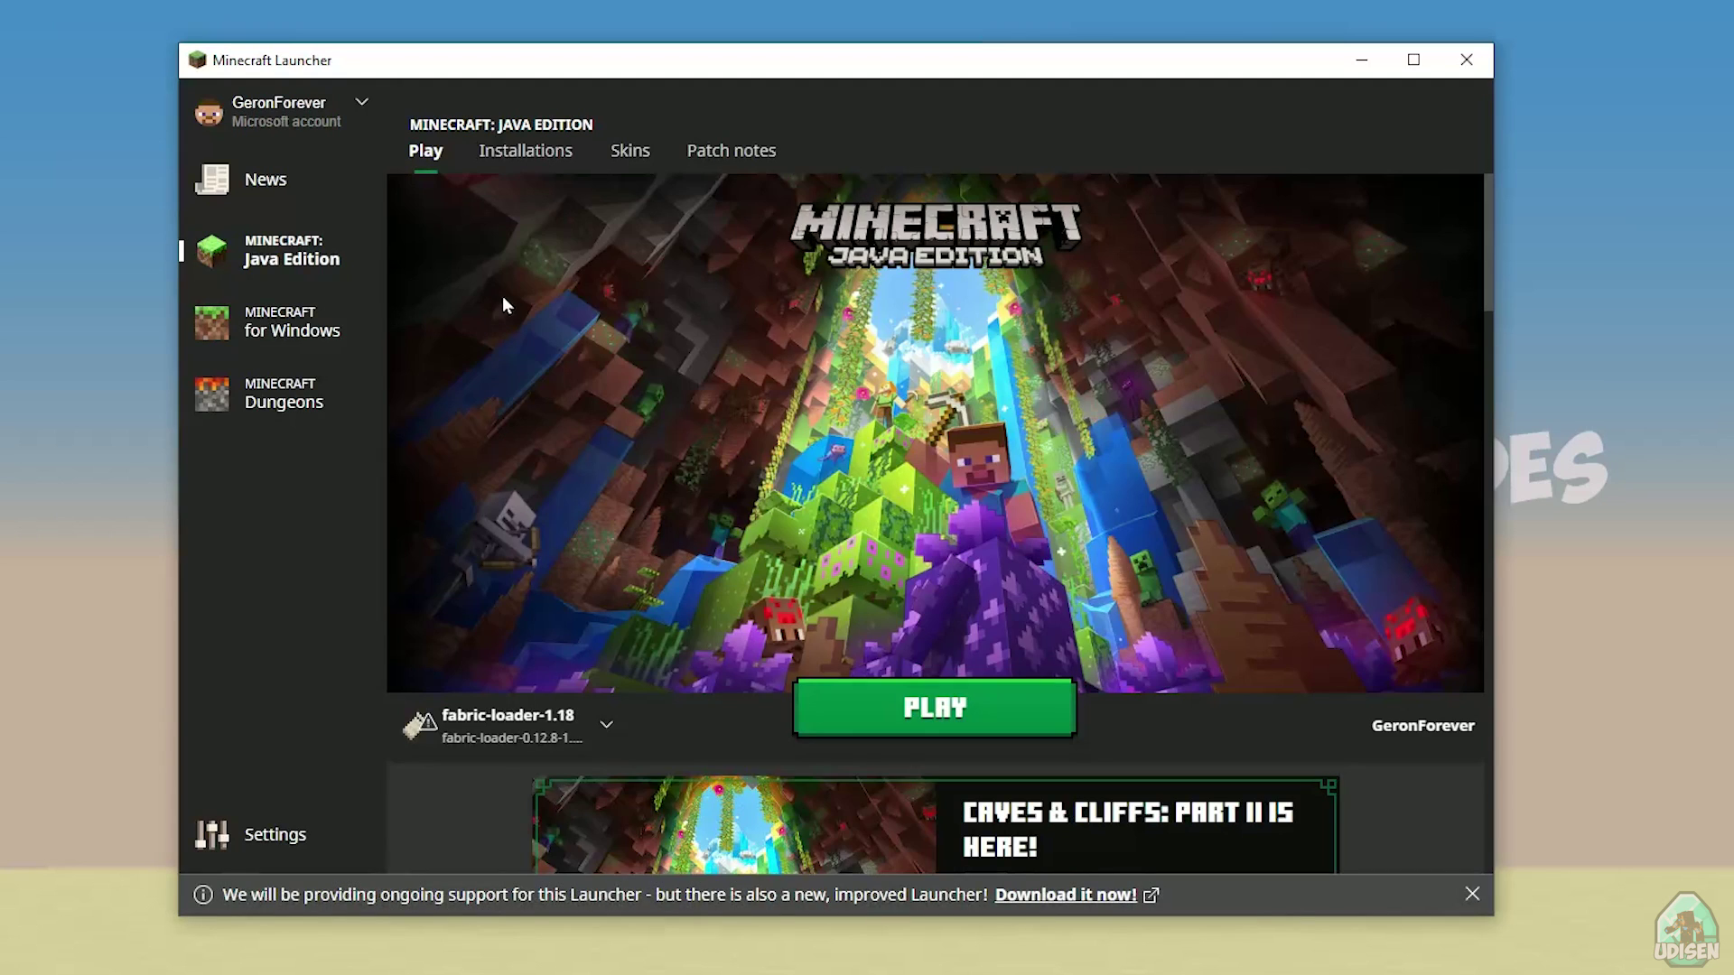
click(527, 160)
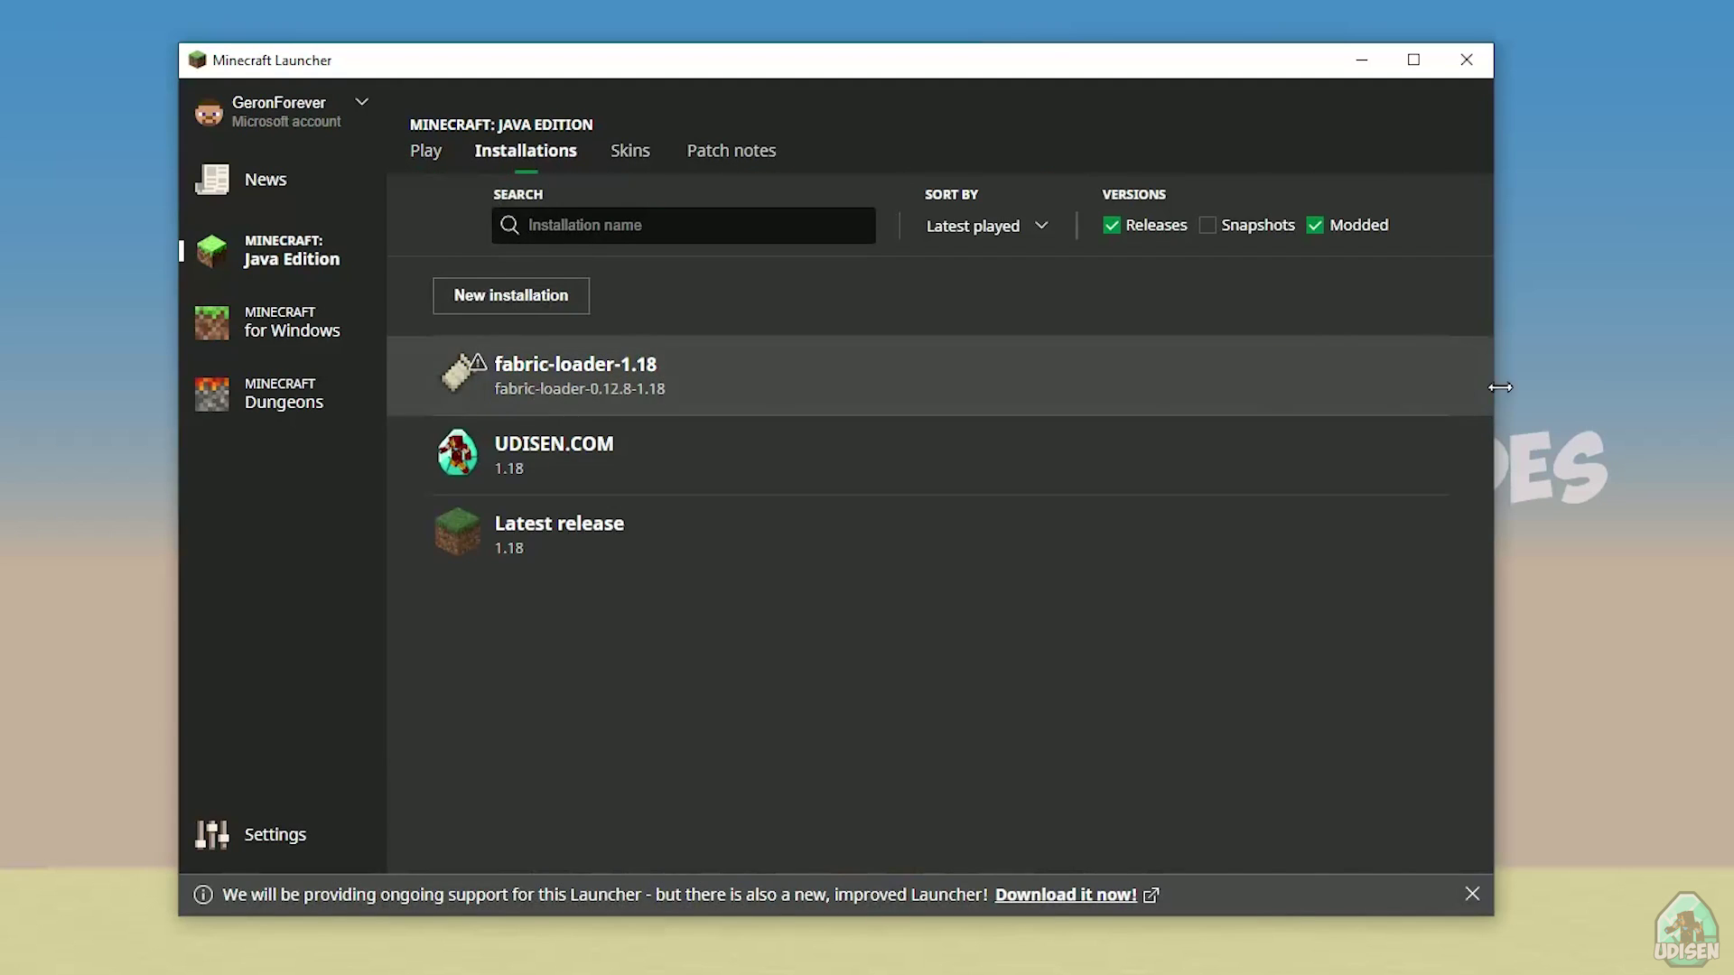
mouse_move(1365, 394)
click(941, 372)
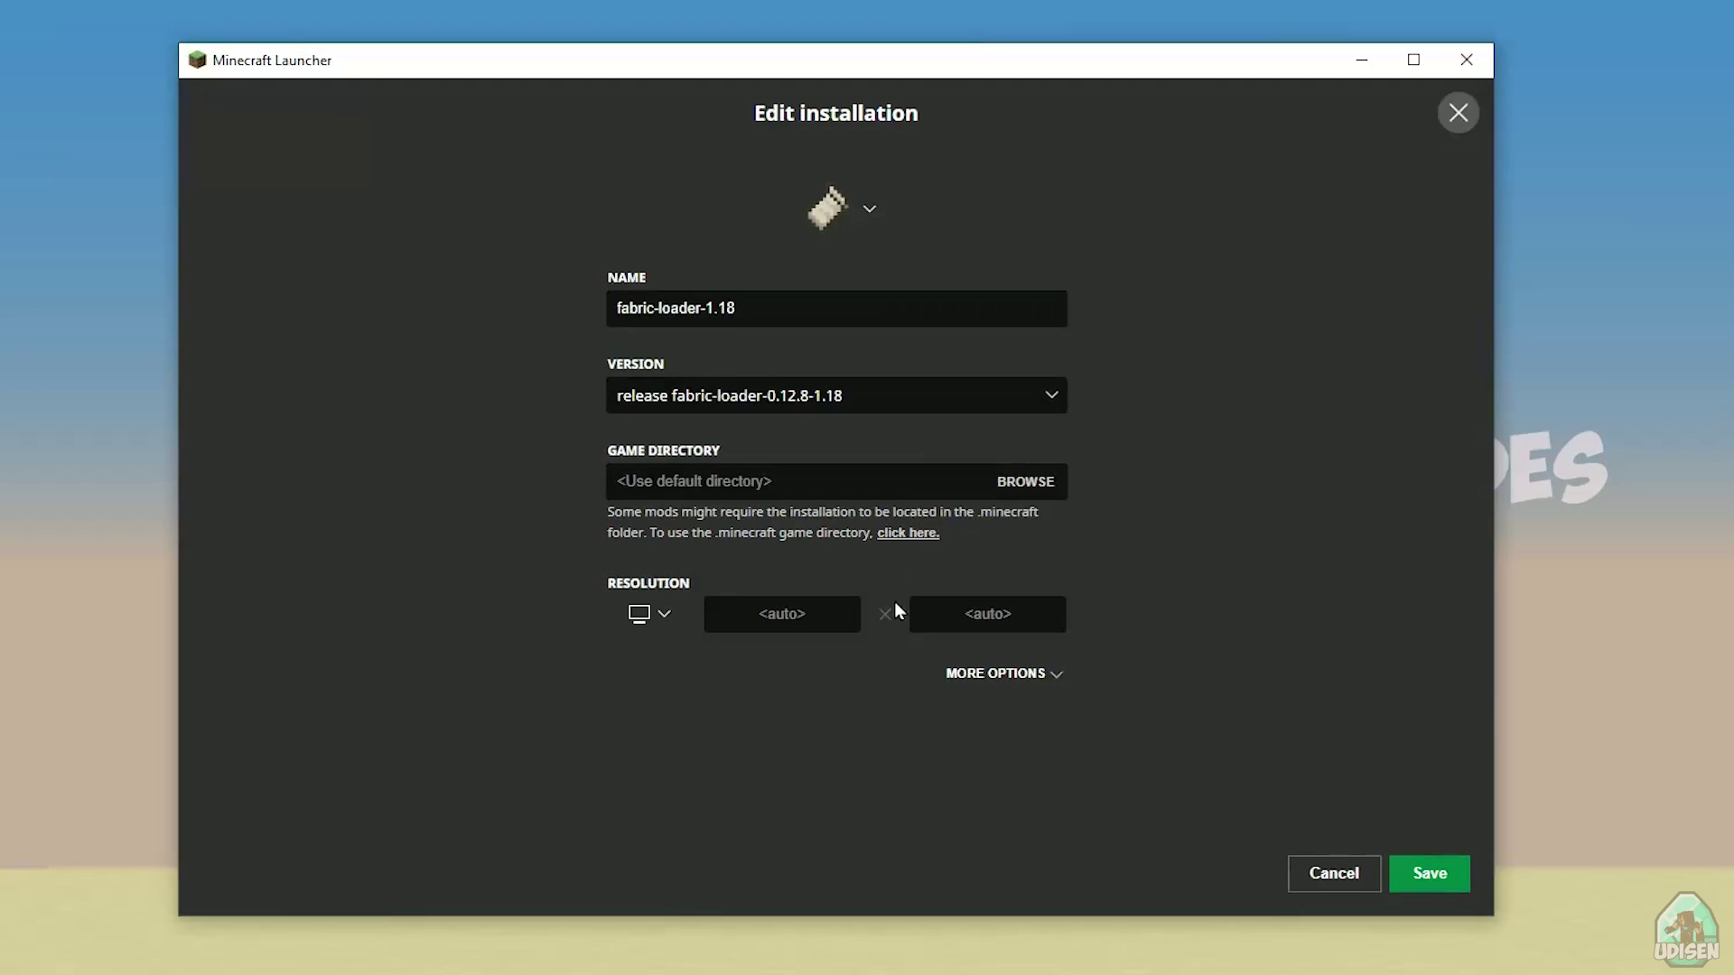
click(816, 621)
text(1280)
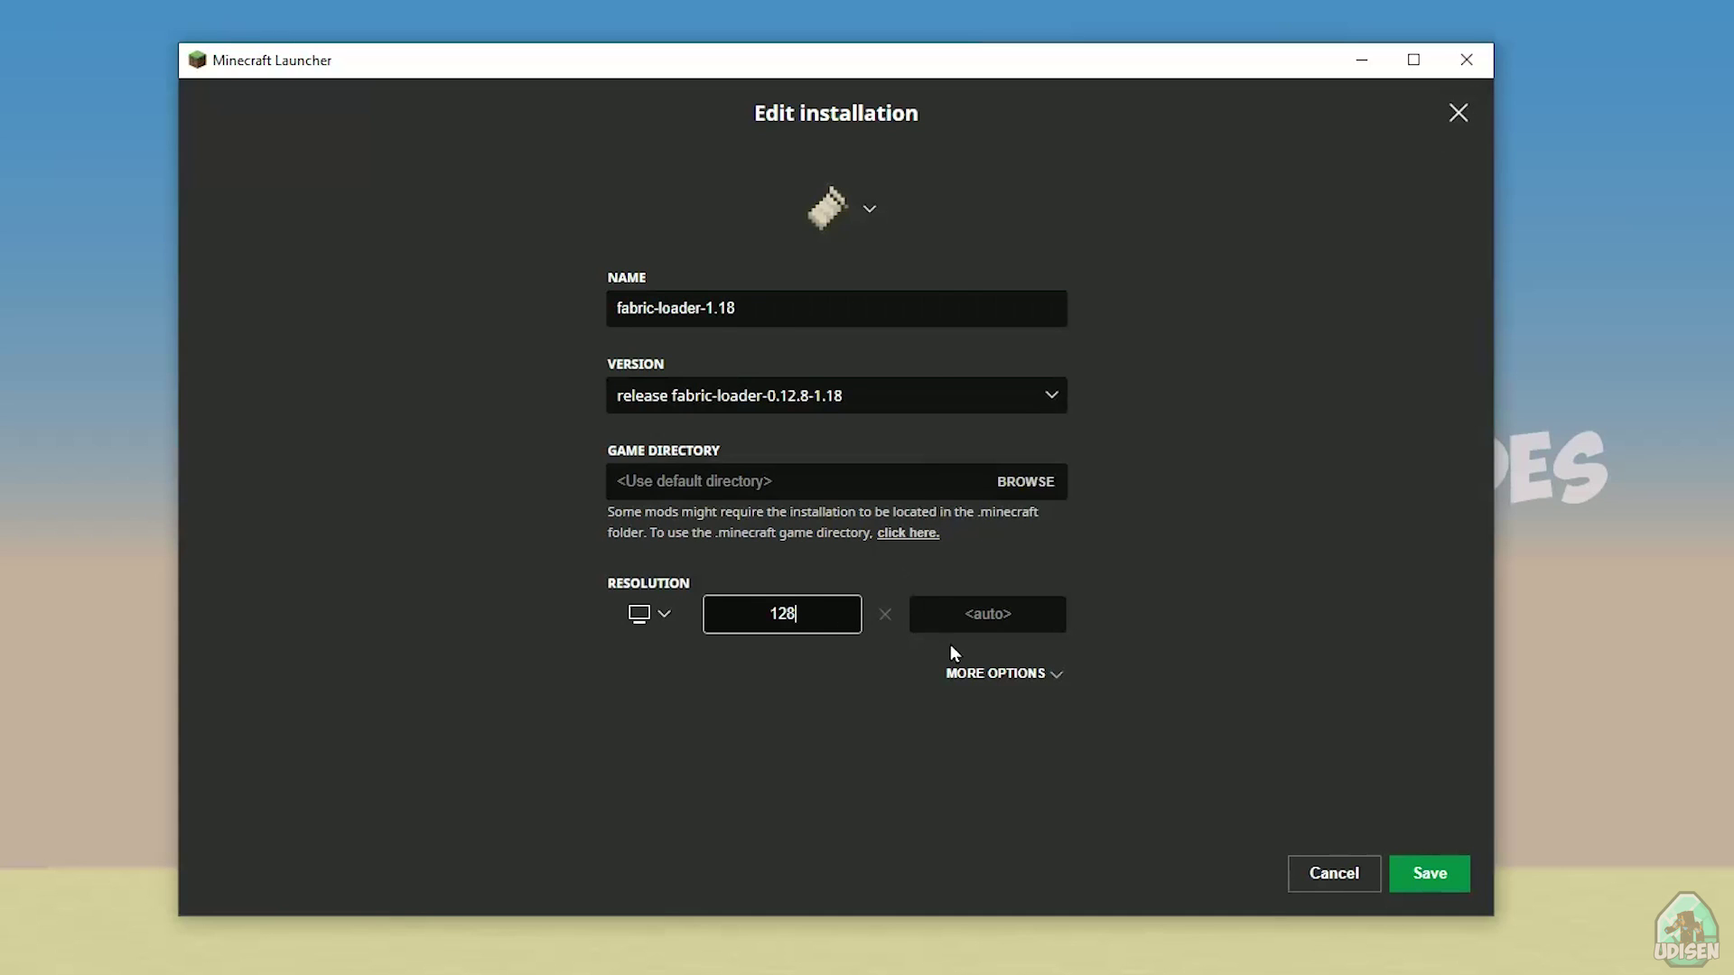
click(990, 615)
text(720)
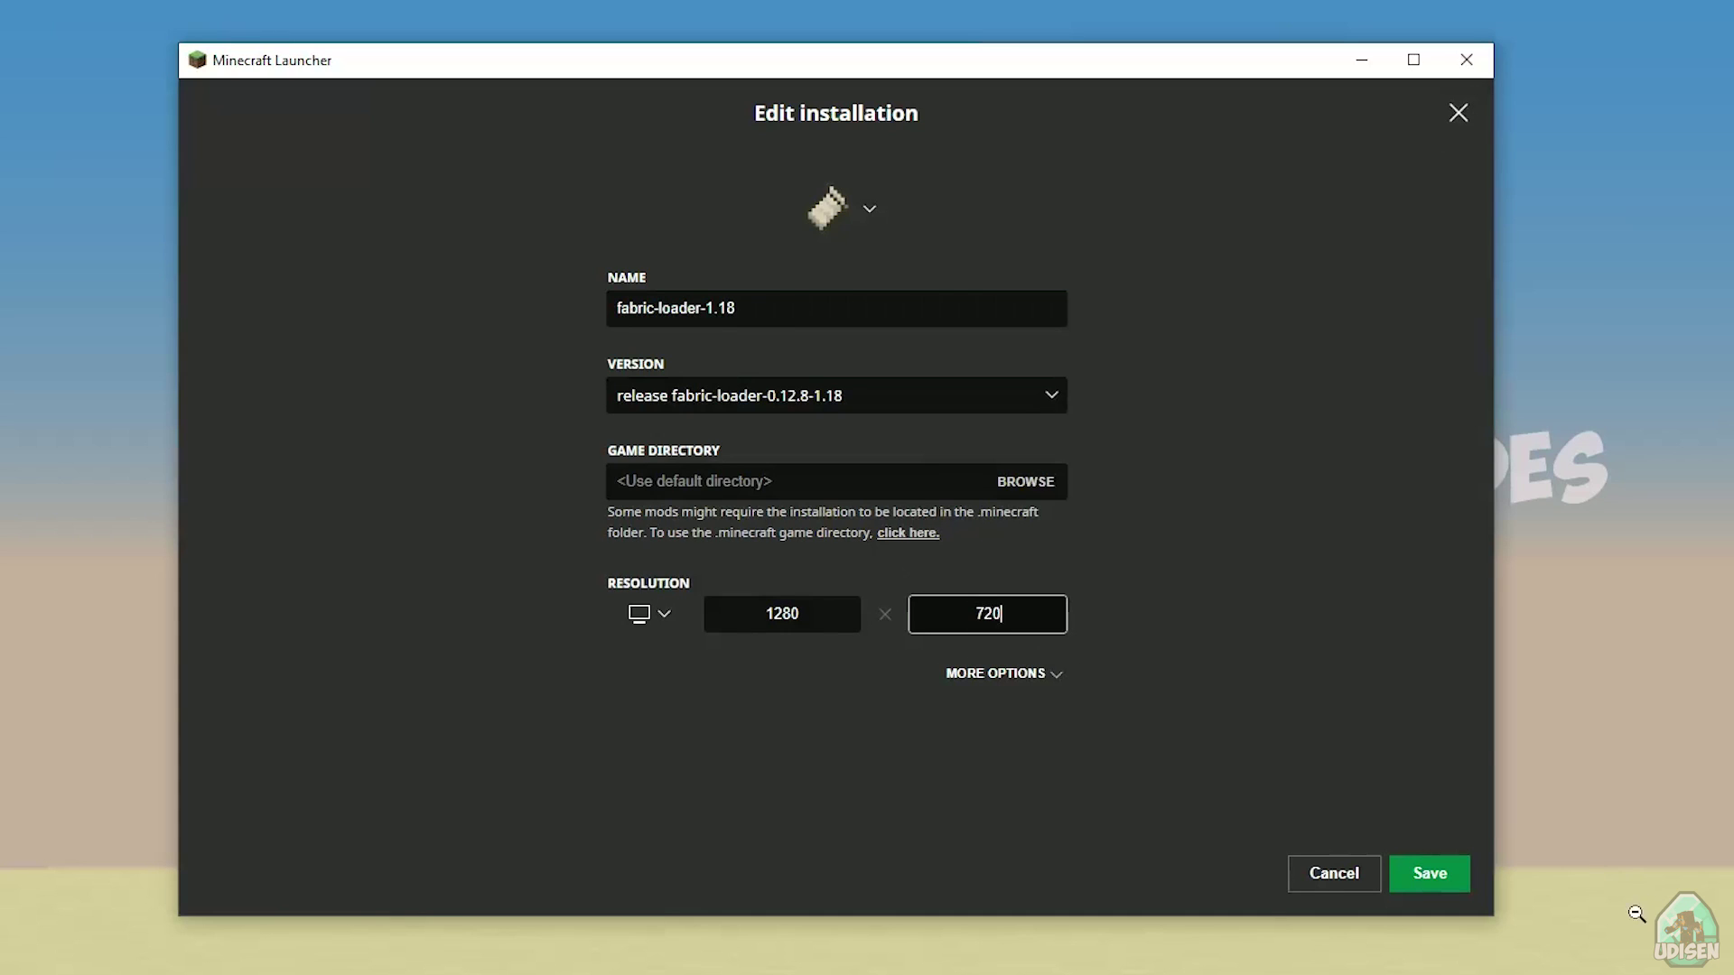
click(1429, 873)
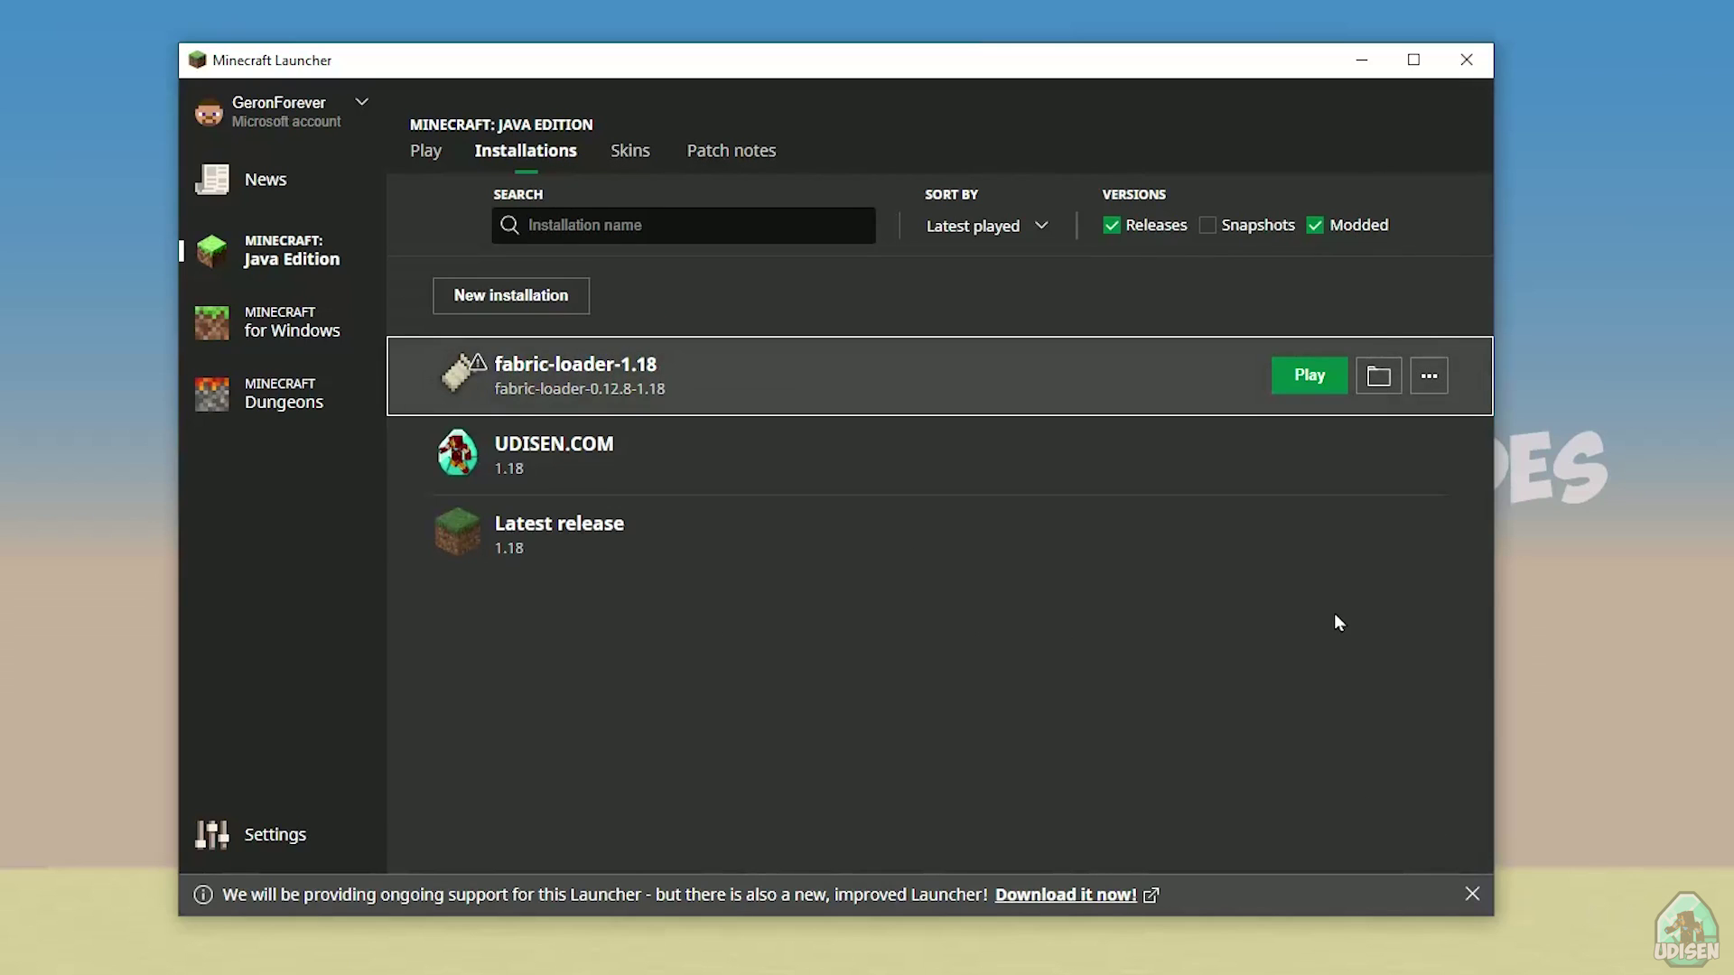
- Open the fabric installation's .minecraft folder, enter mods, and move that window aside
click(1371, 383)
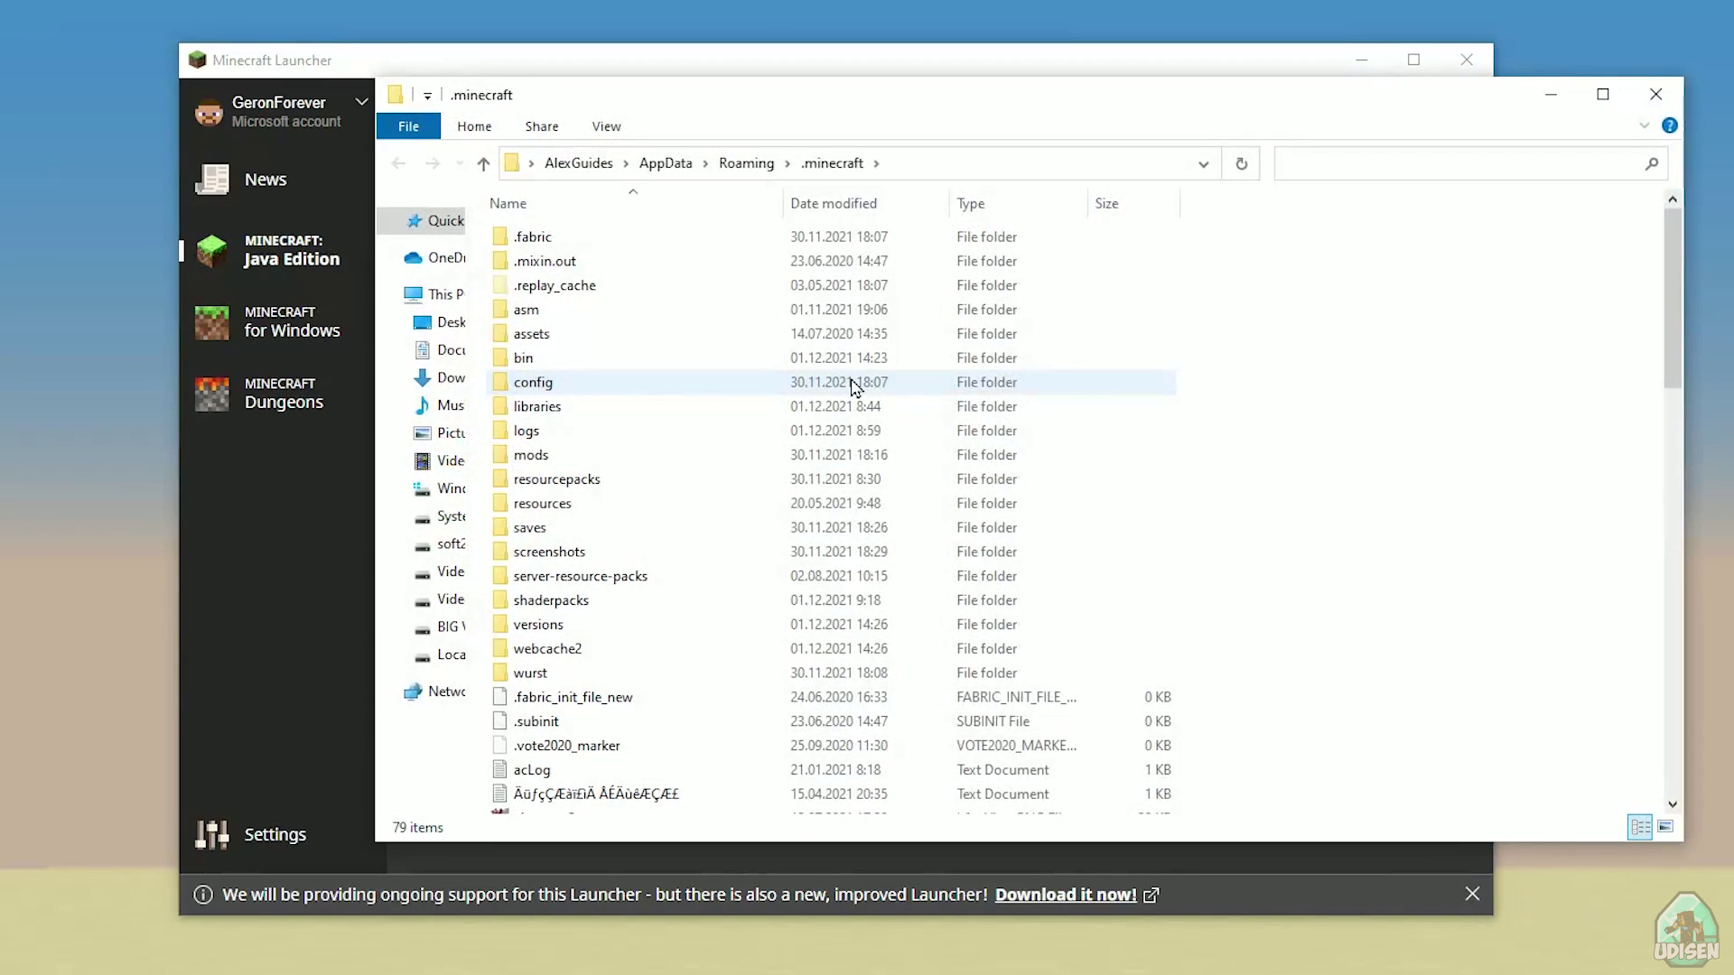
click(550, 455)
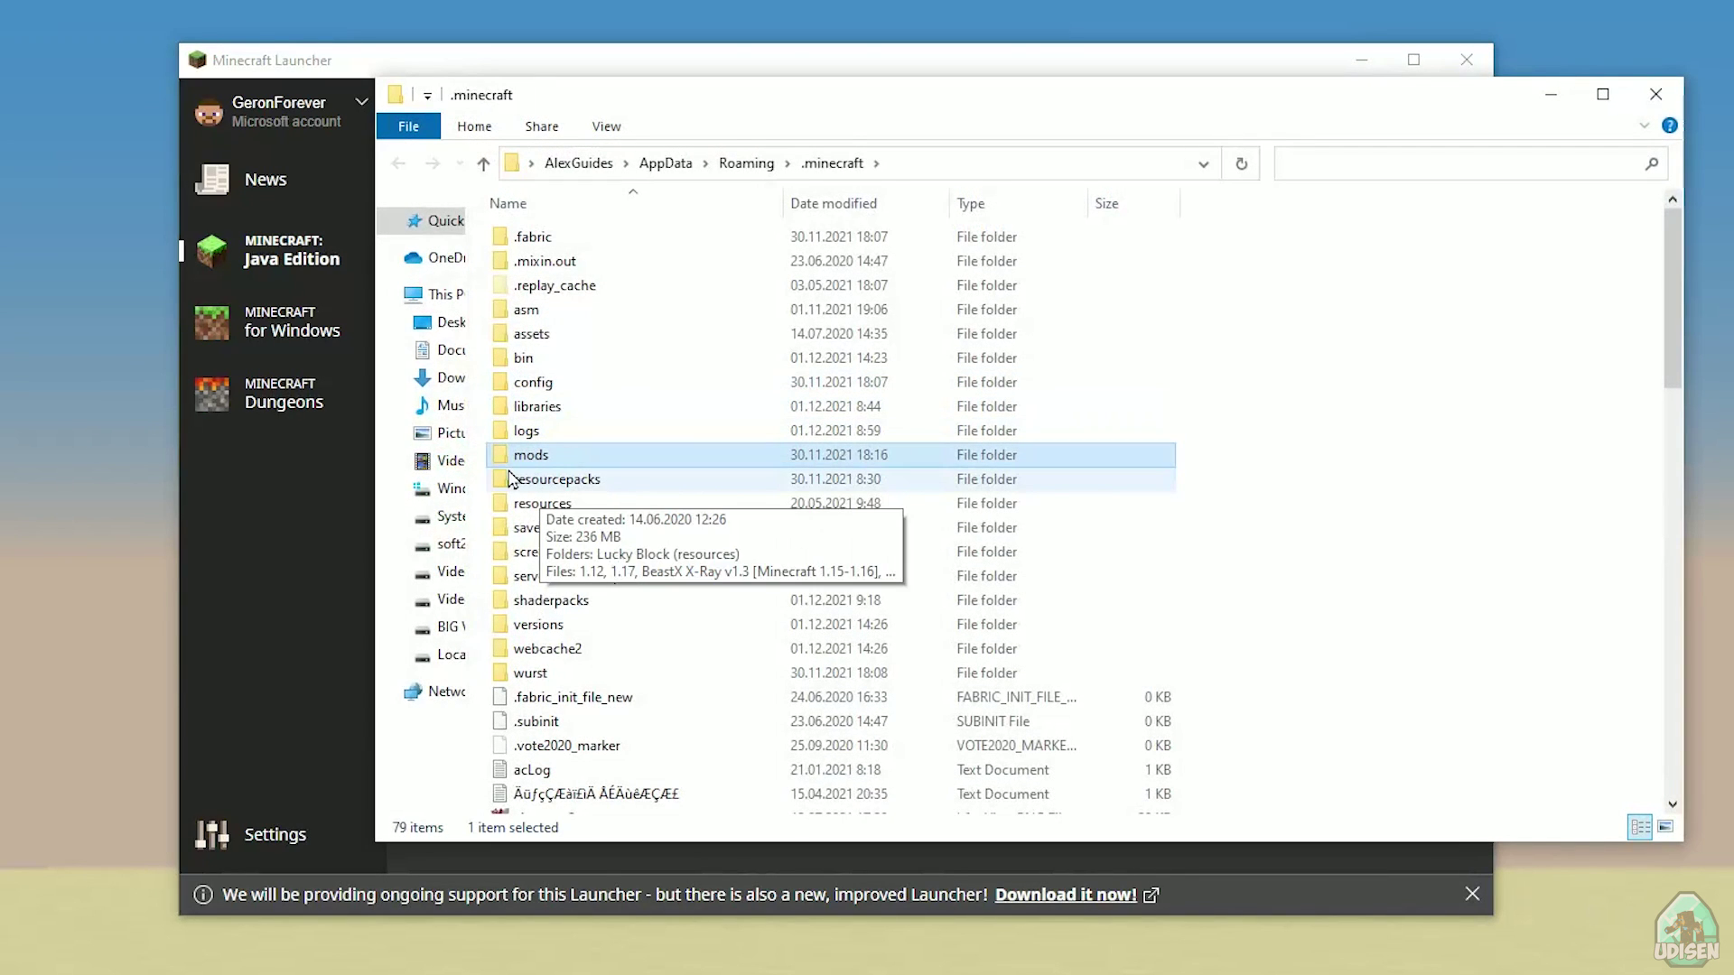
click(512, 479)
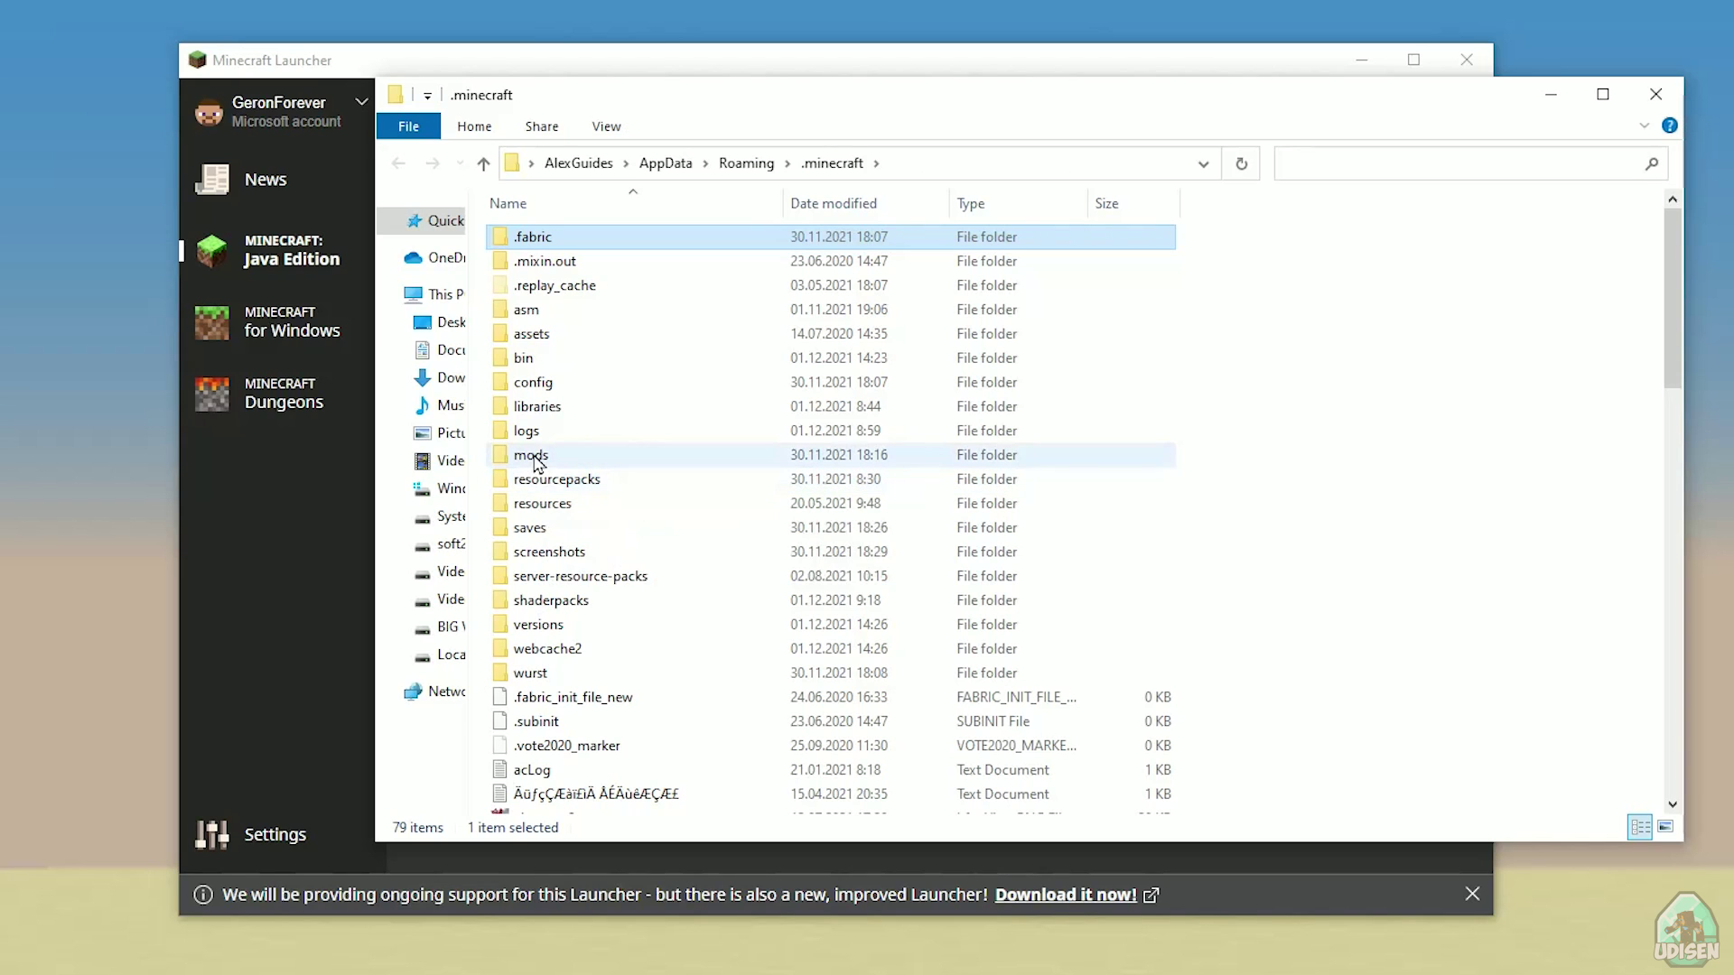
double_click(536, 458)
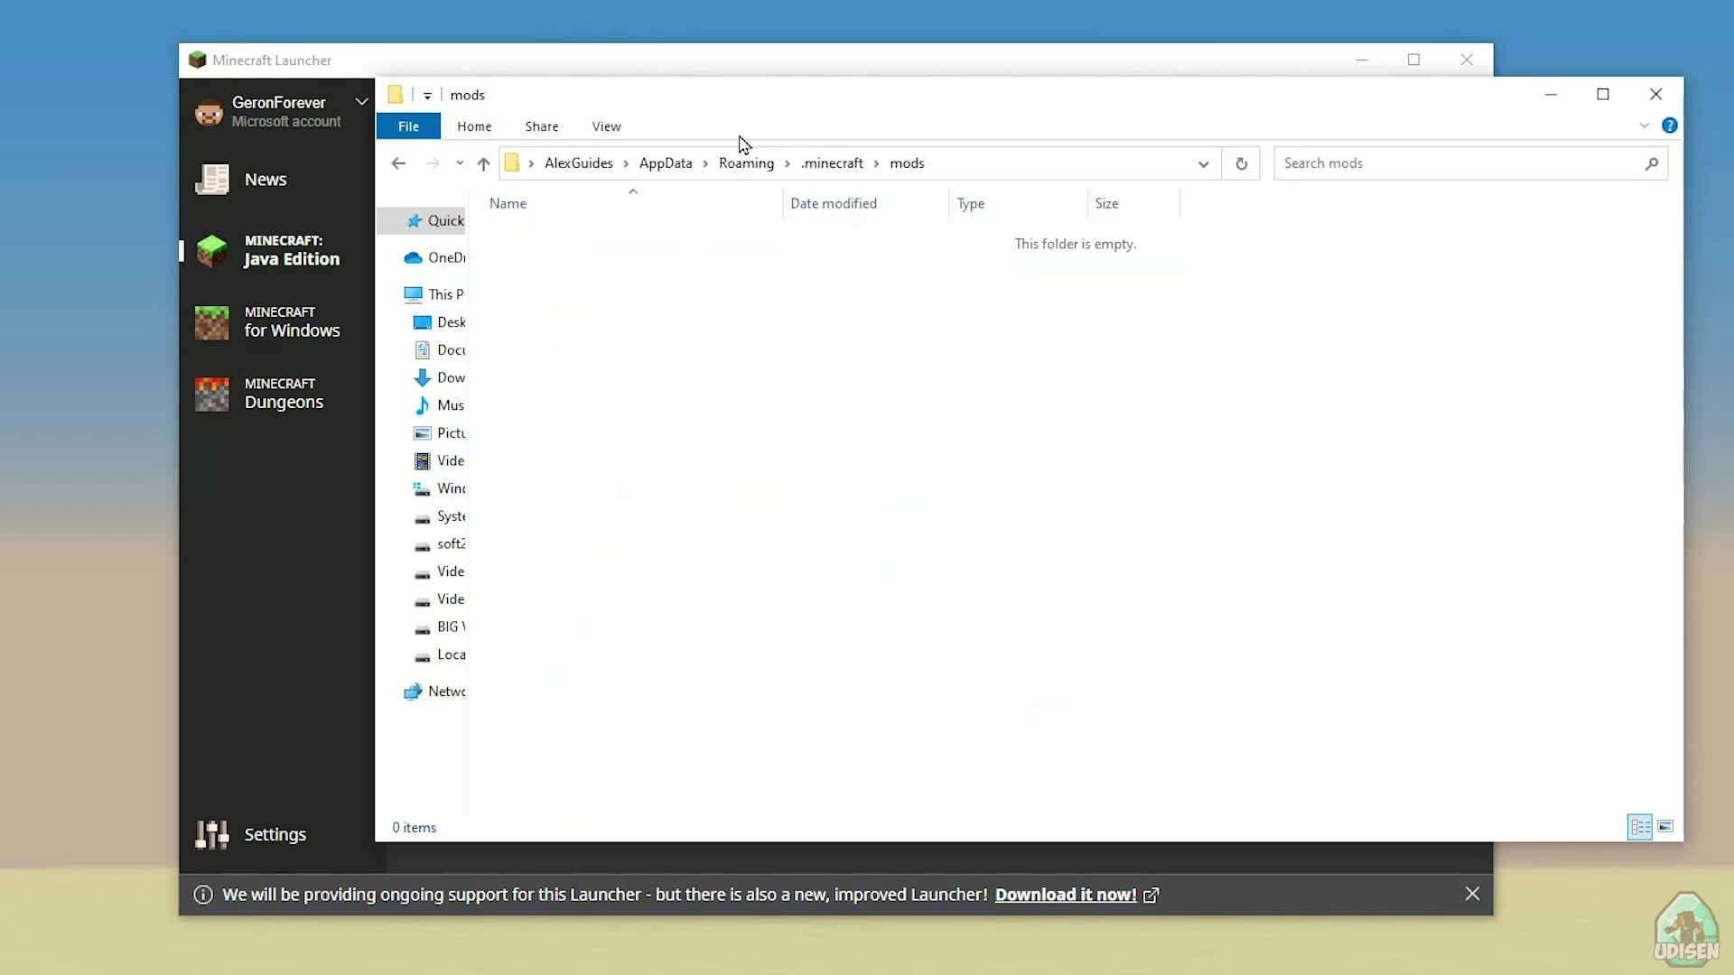
drag(747, 110, 415, 93)
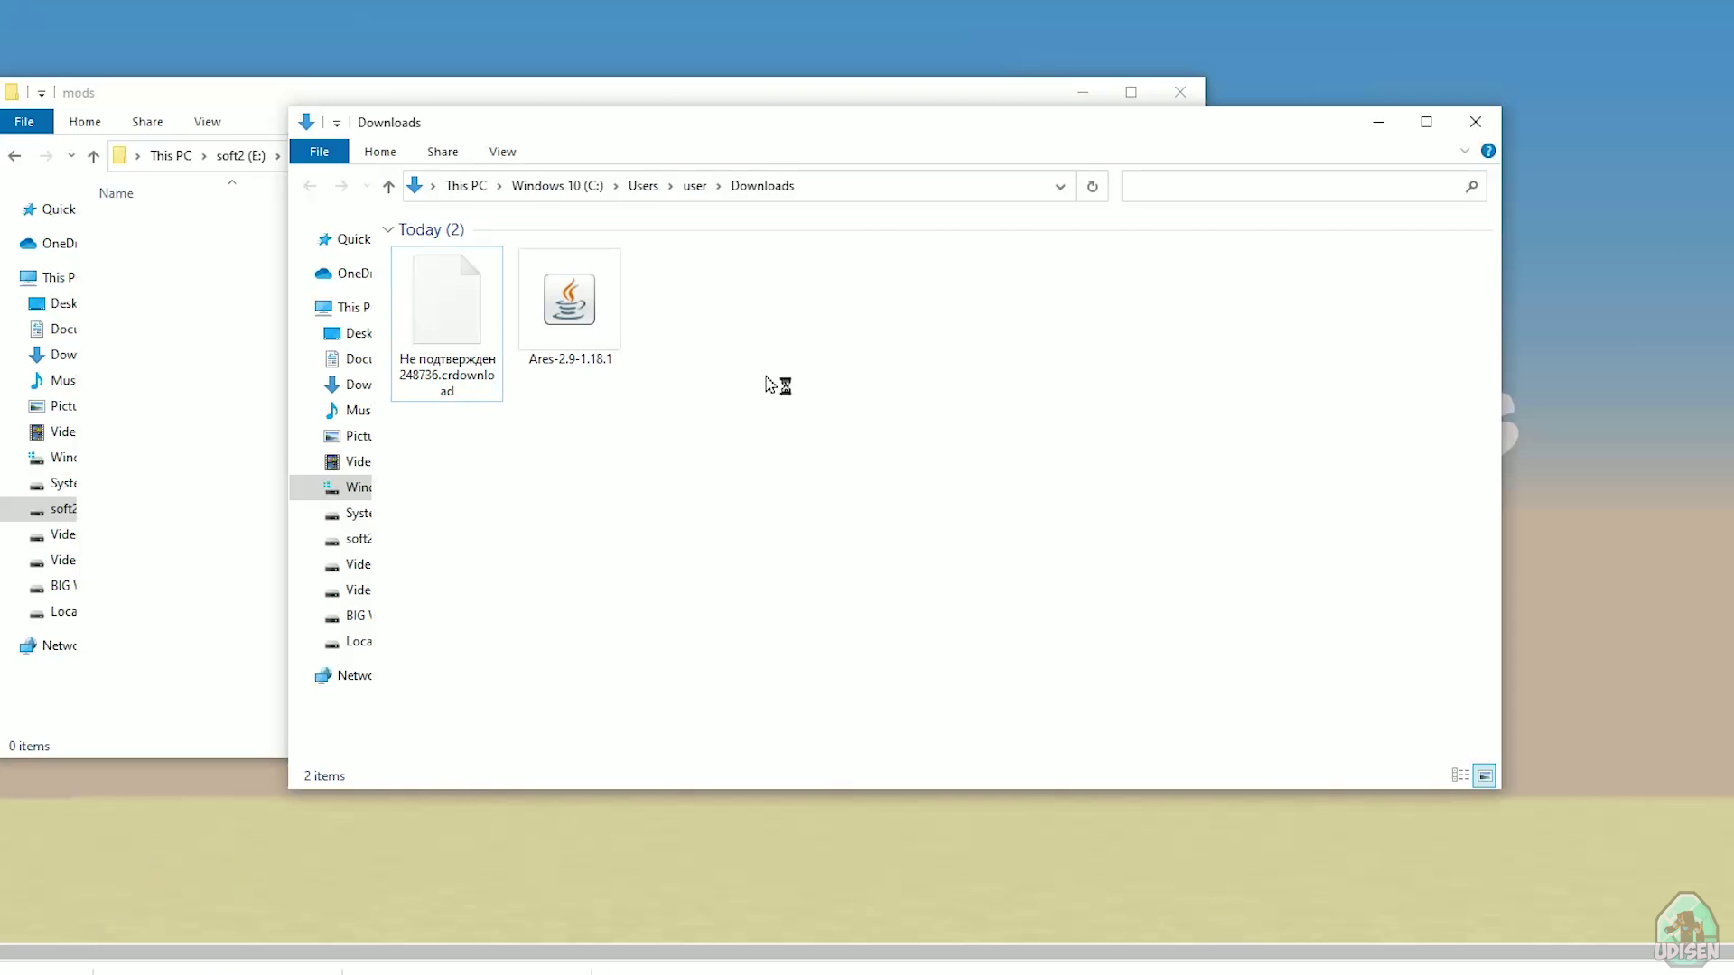
- Drag Ares-2.9-1.18.1 into mods and launch it, then minimize both windows and close the installer
click(567, 321)
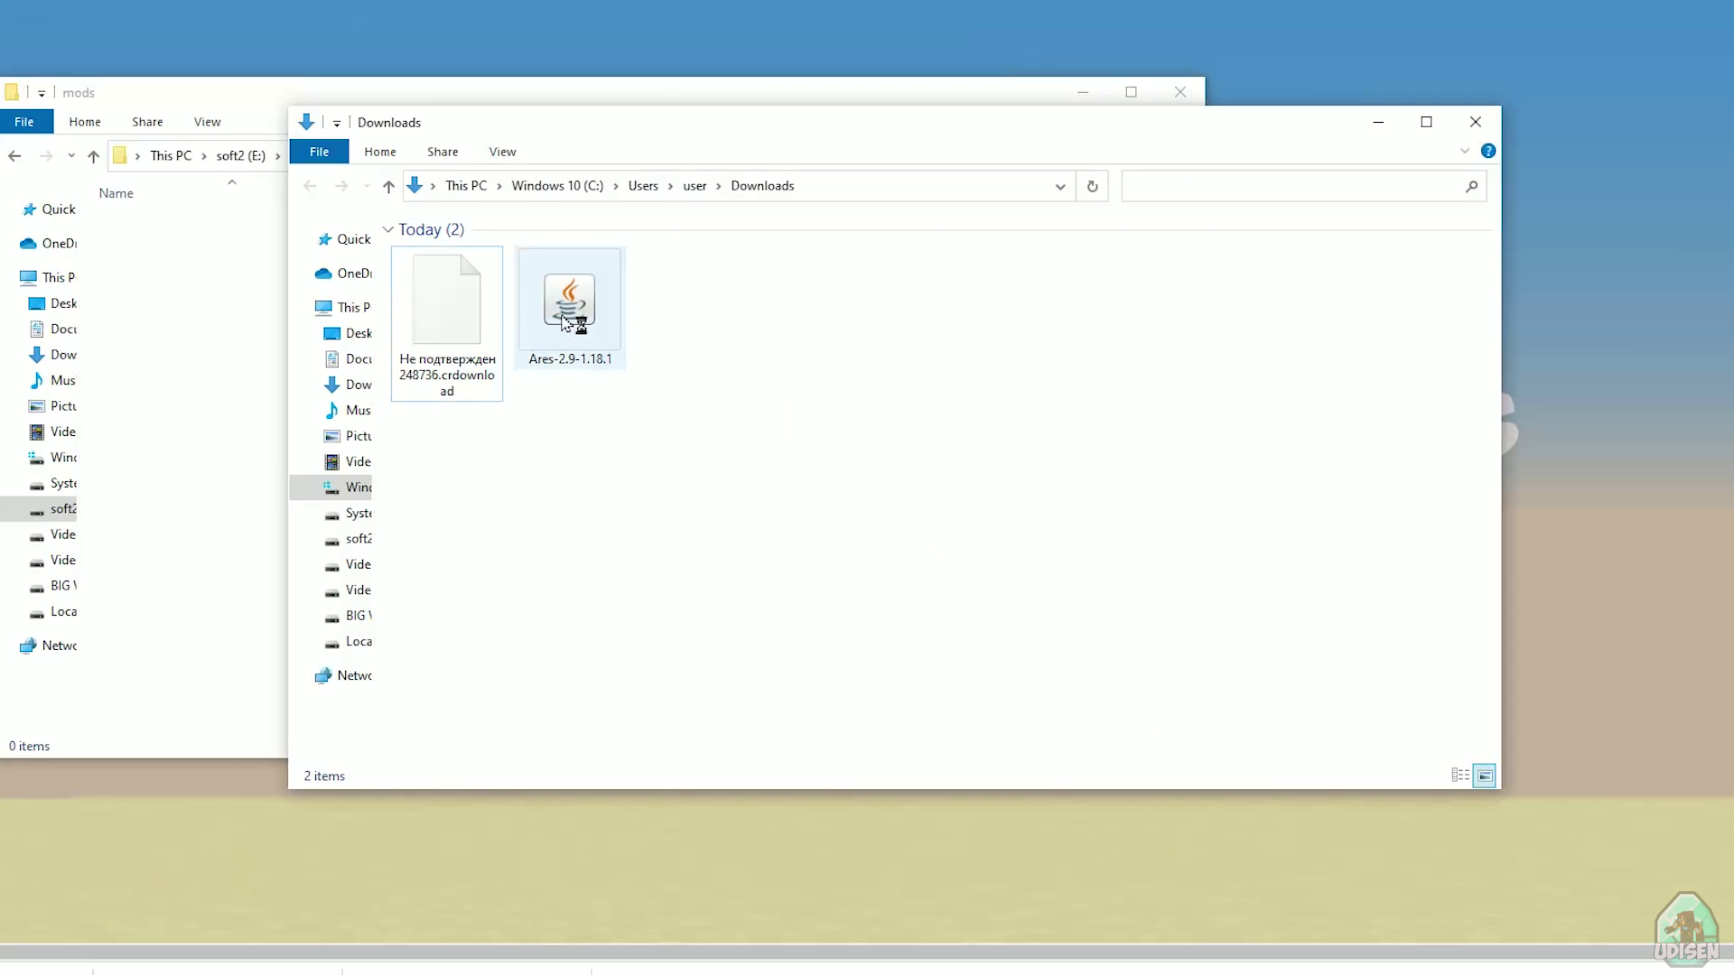
drag(567, 321, 213, 310)
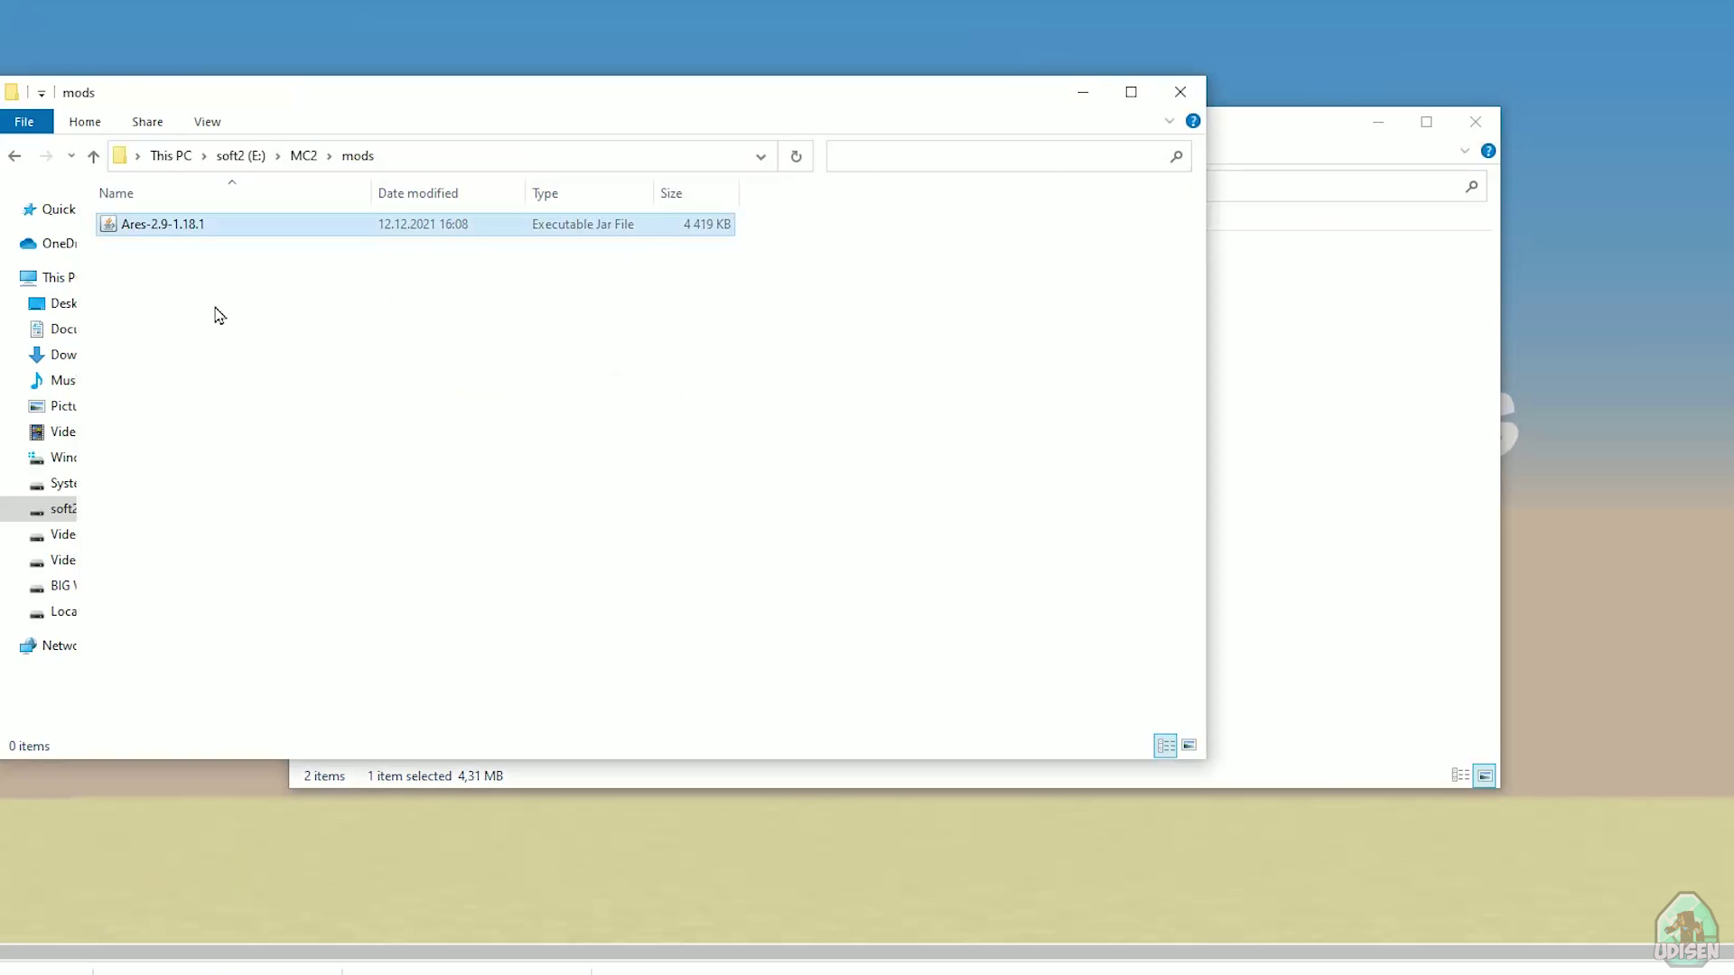
double_click(175, 232)
click(1083, 91)
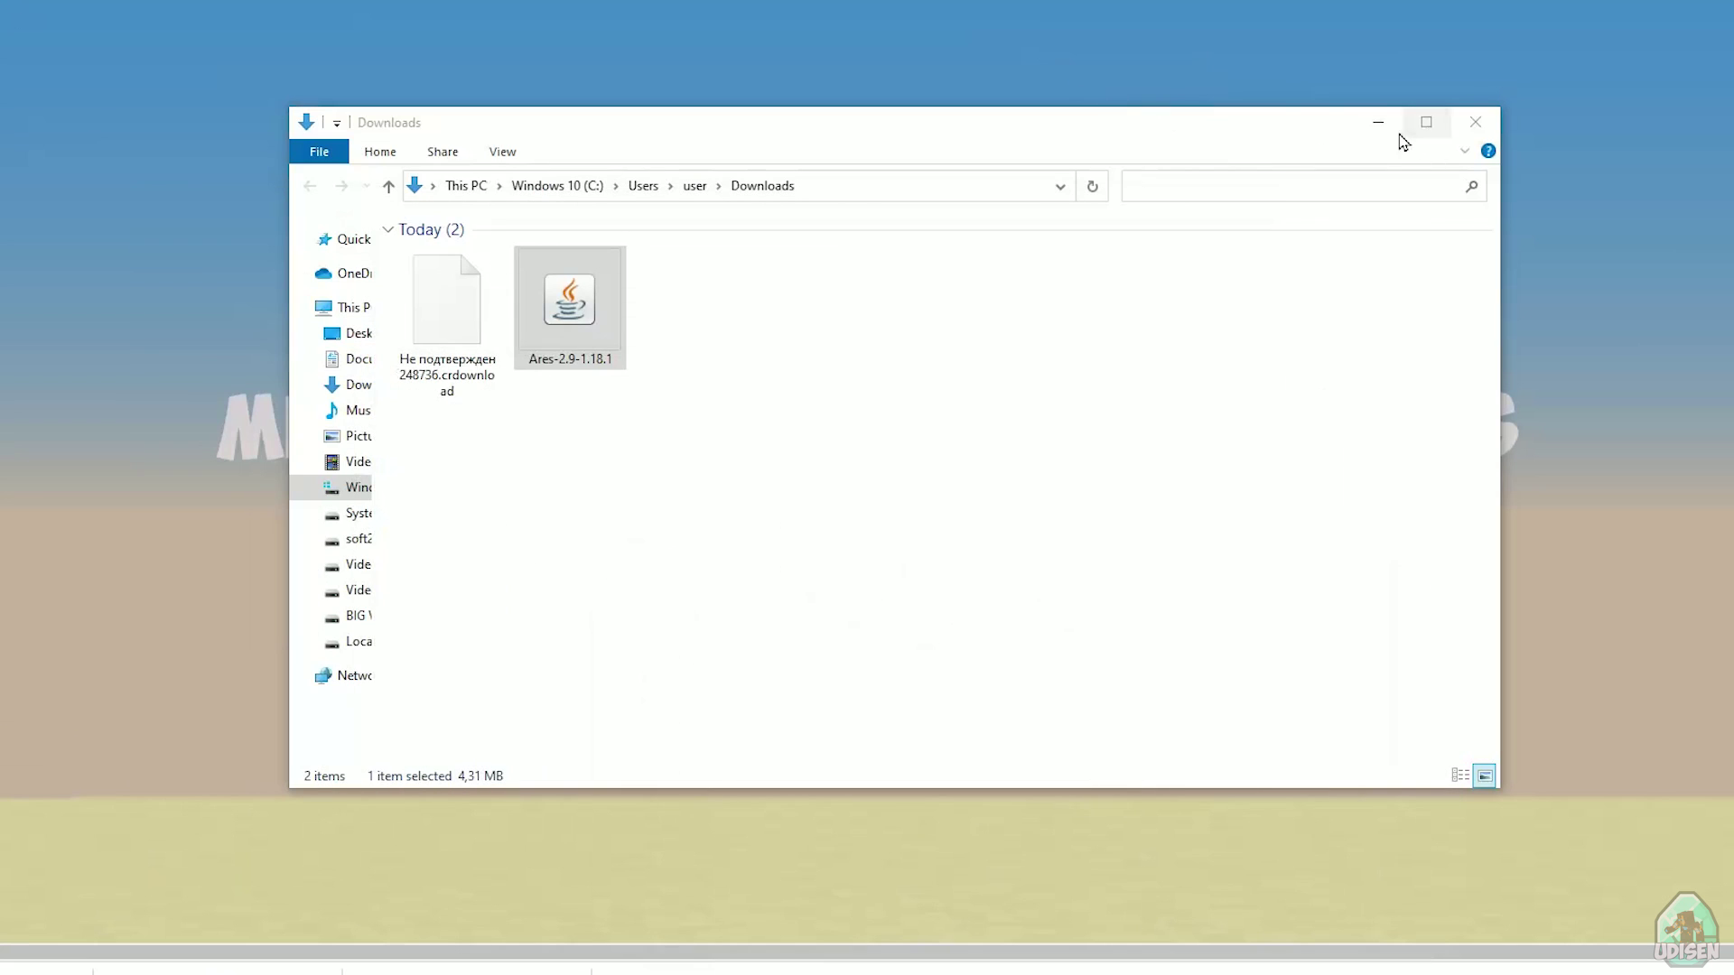
click(1378, 121)
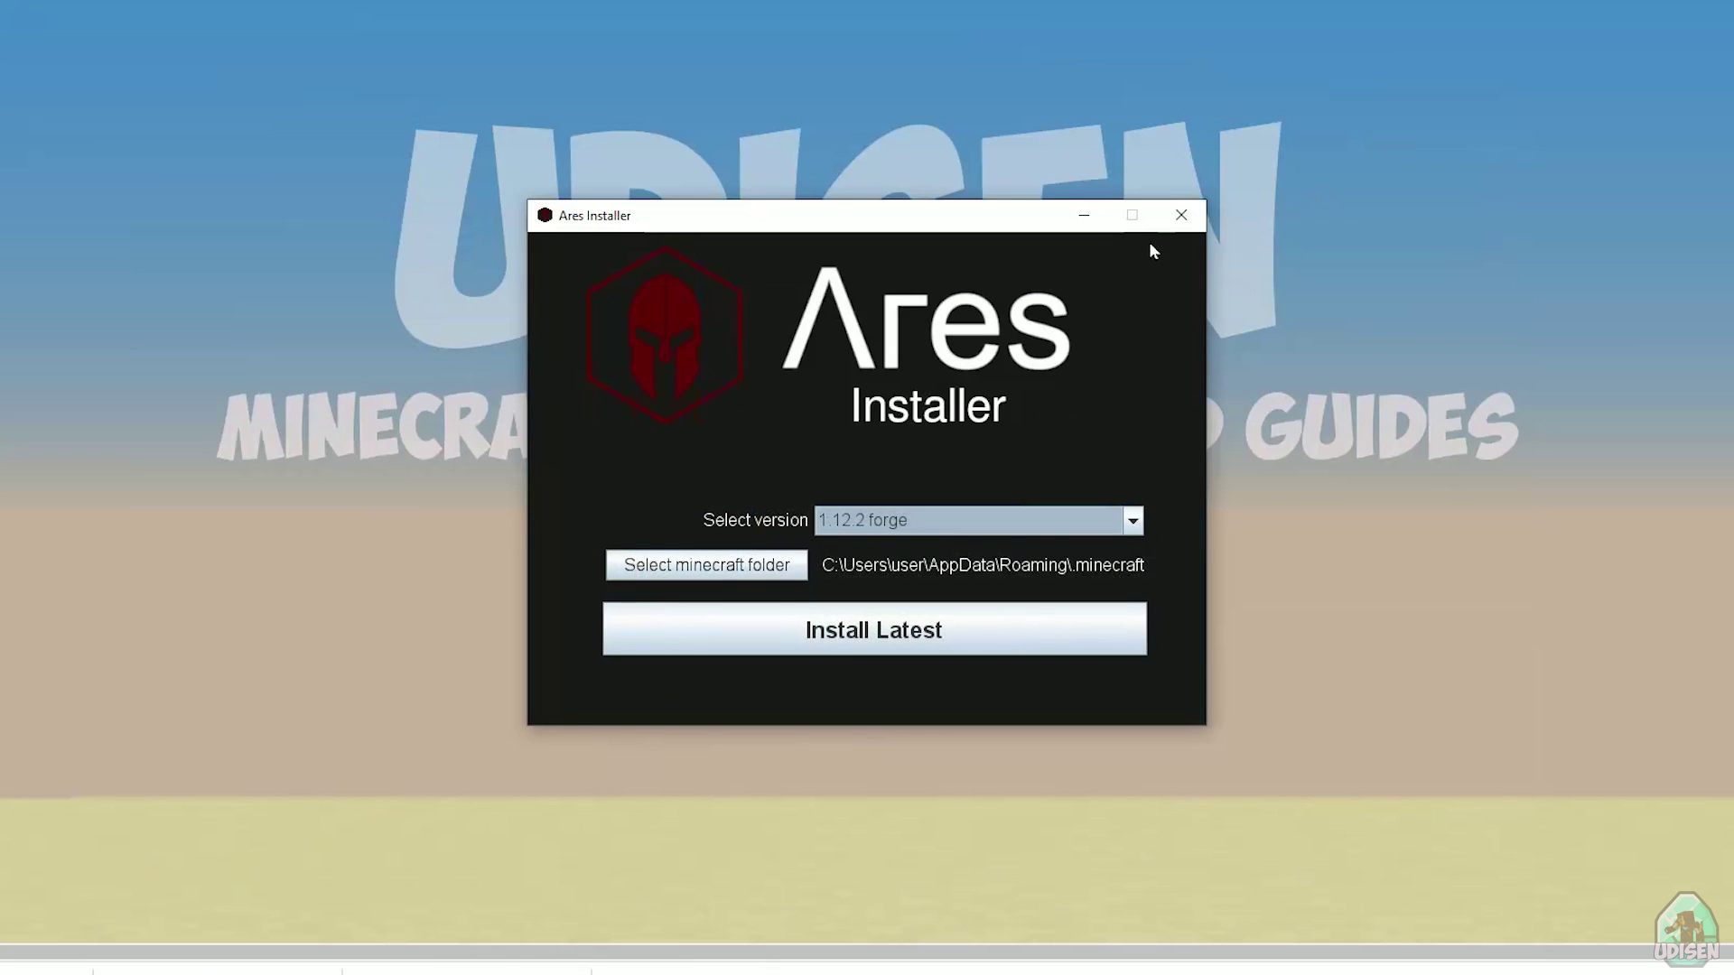
click(1181, 215)
- Bring up the launcher, review the fabric-loader-1.18.1 installation's name and game directory, and save
mouse_move(307, 968)
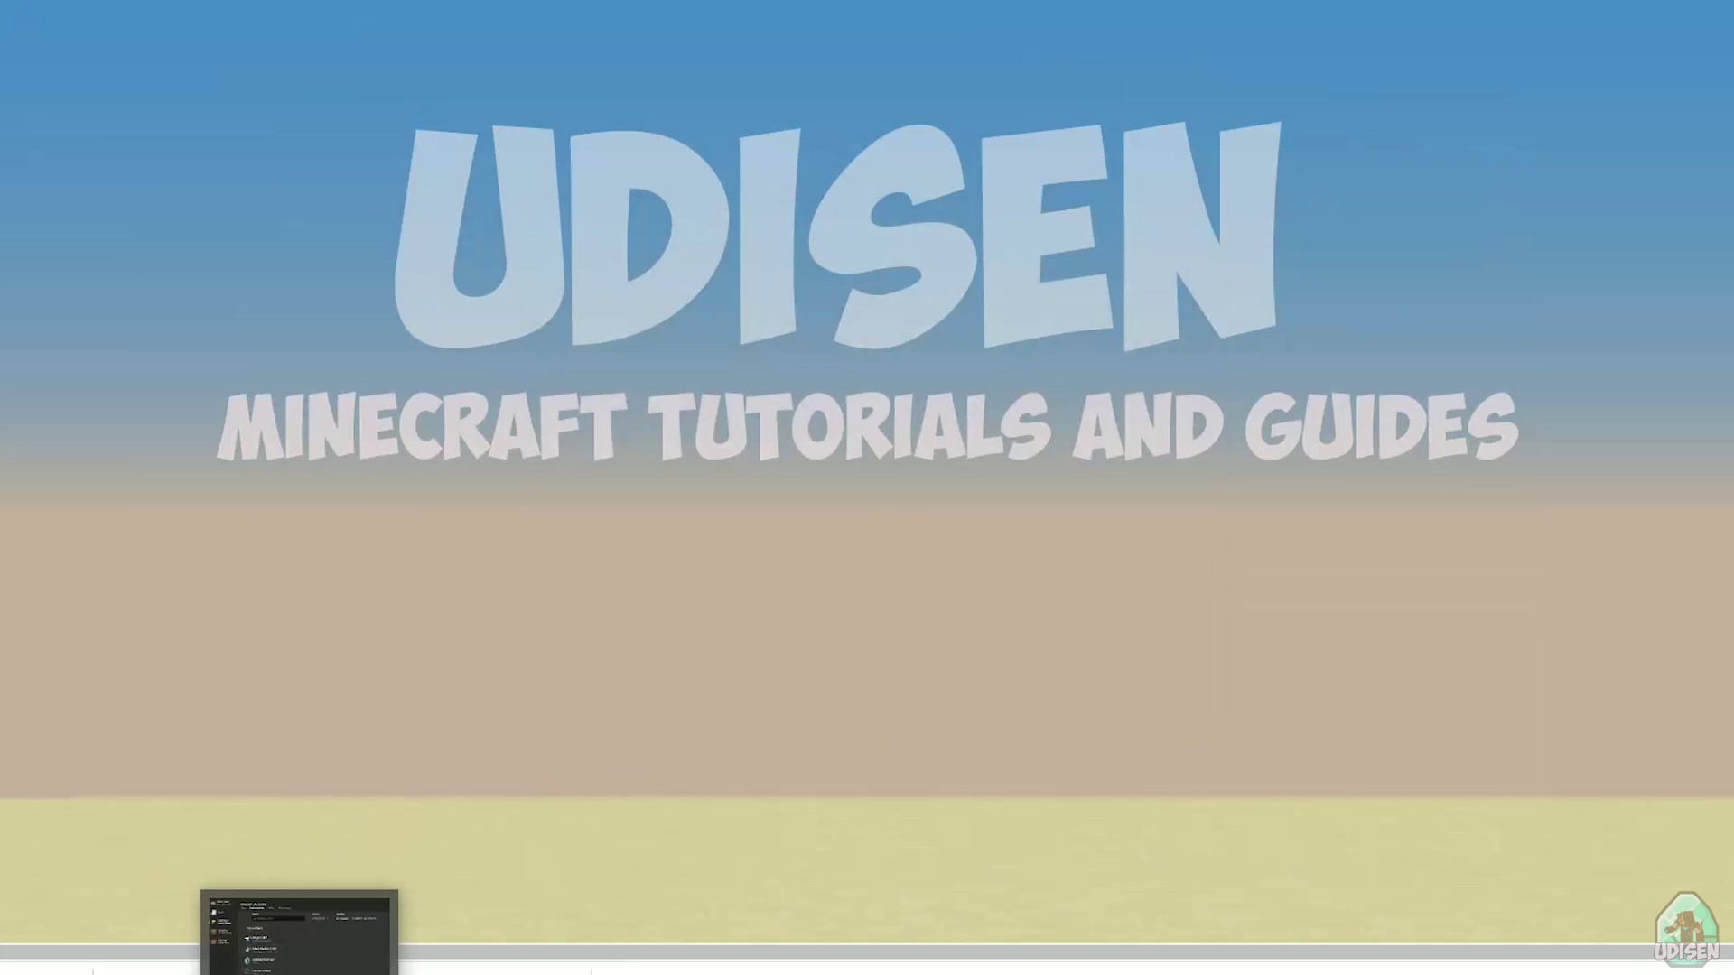
click(379, 906)
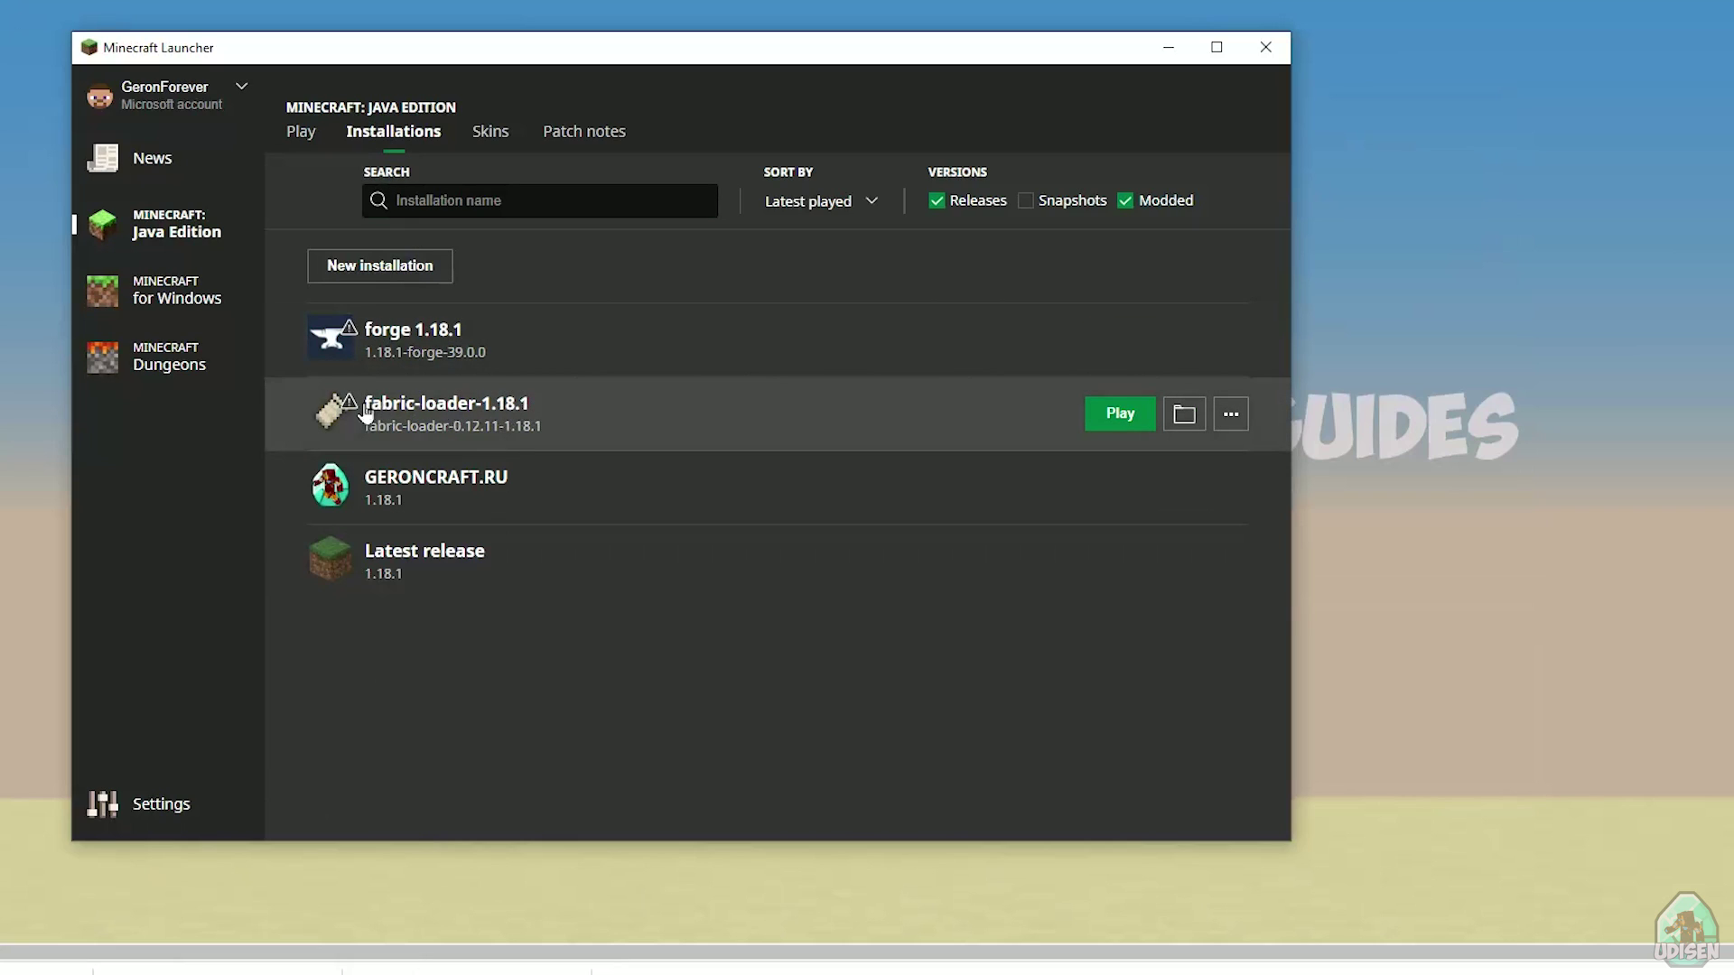
click(515, 433)
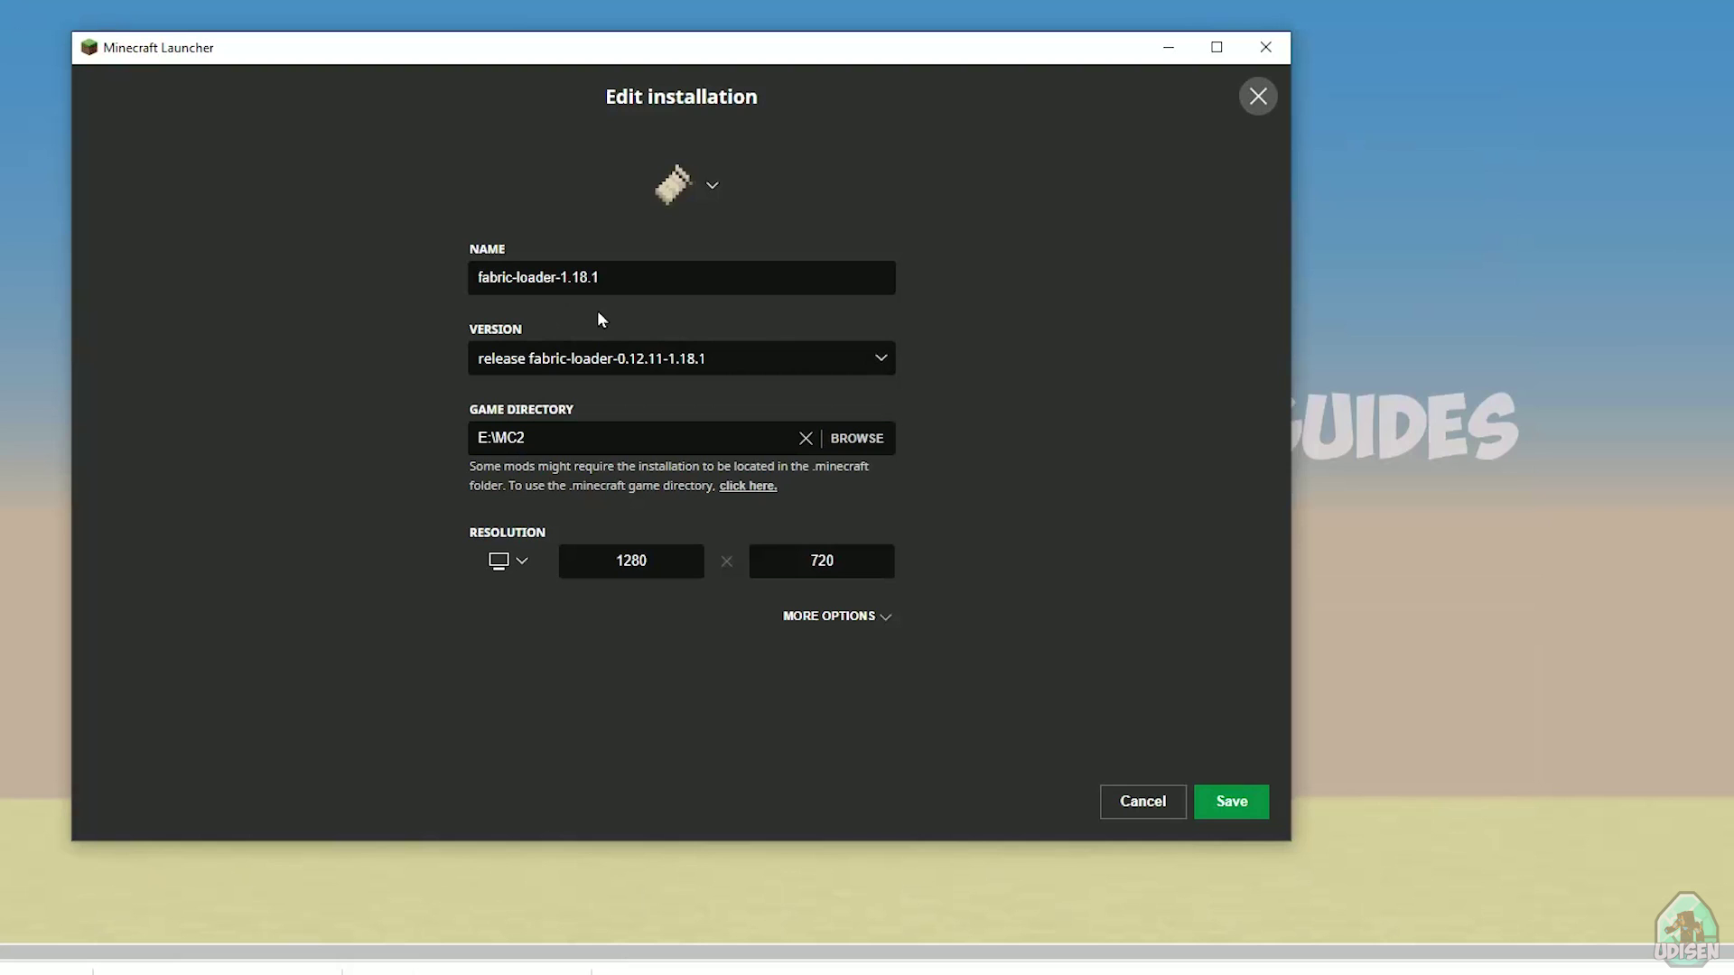
click(476, 280)
click(1235, 803)
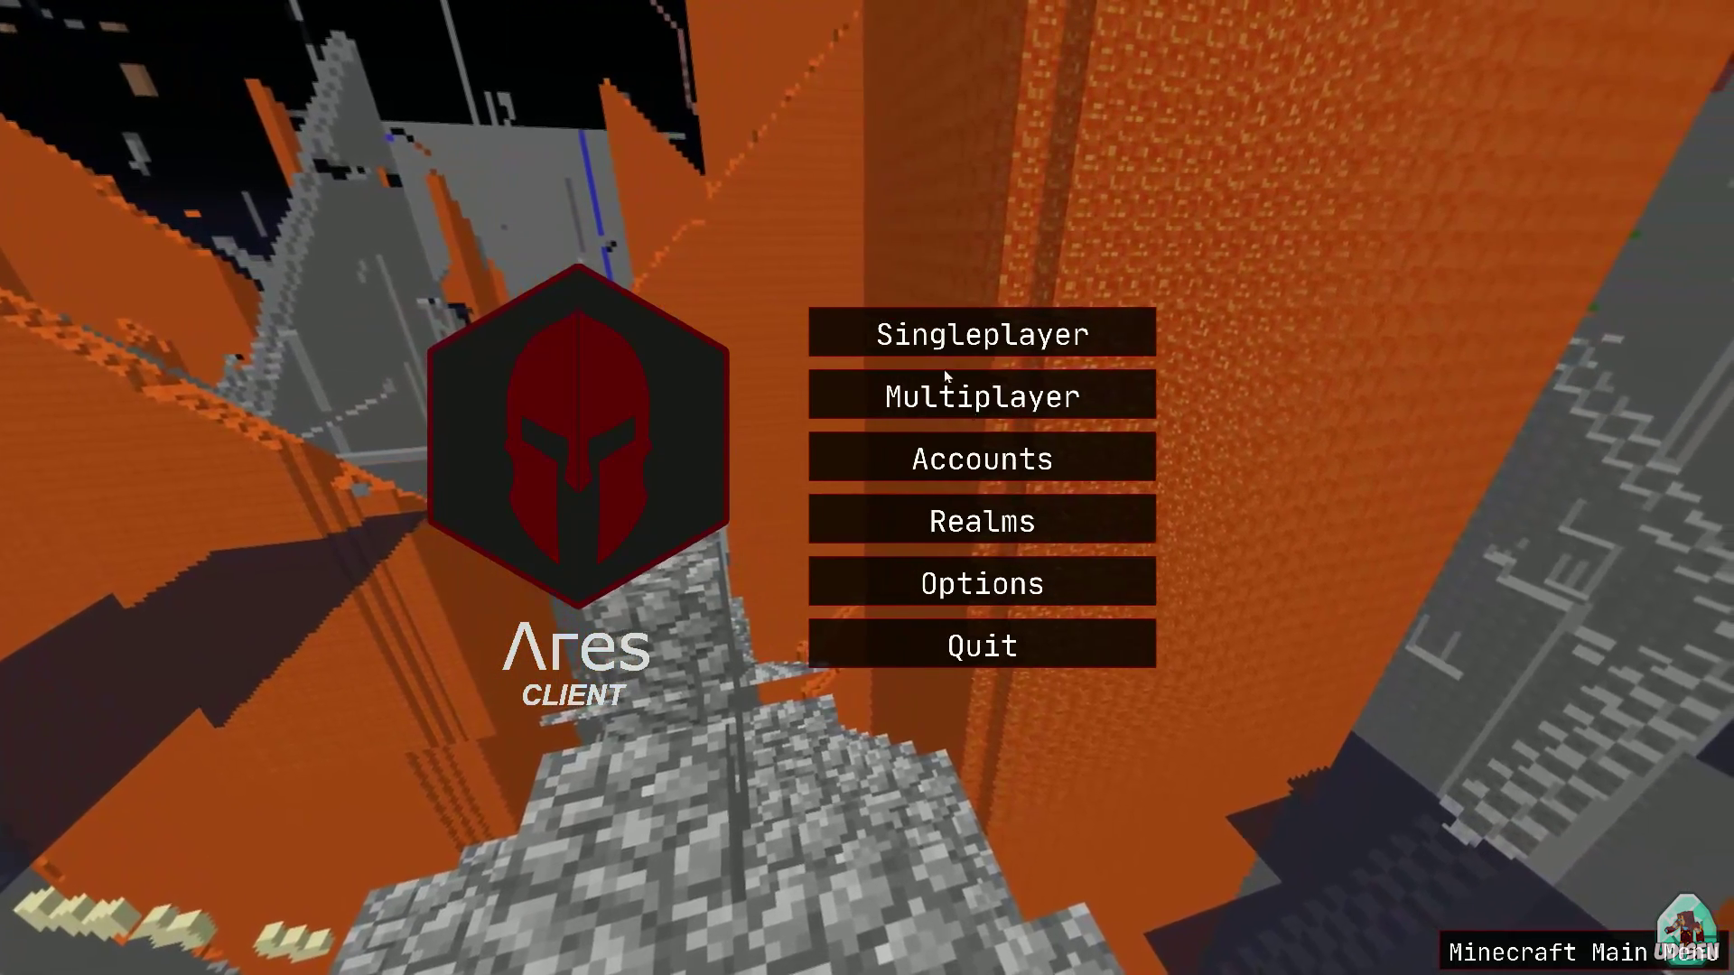
- From Singleplayer, view the multiplayer server list and the account manager, then escape to title
click(919, 336)
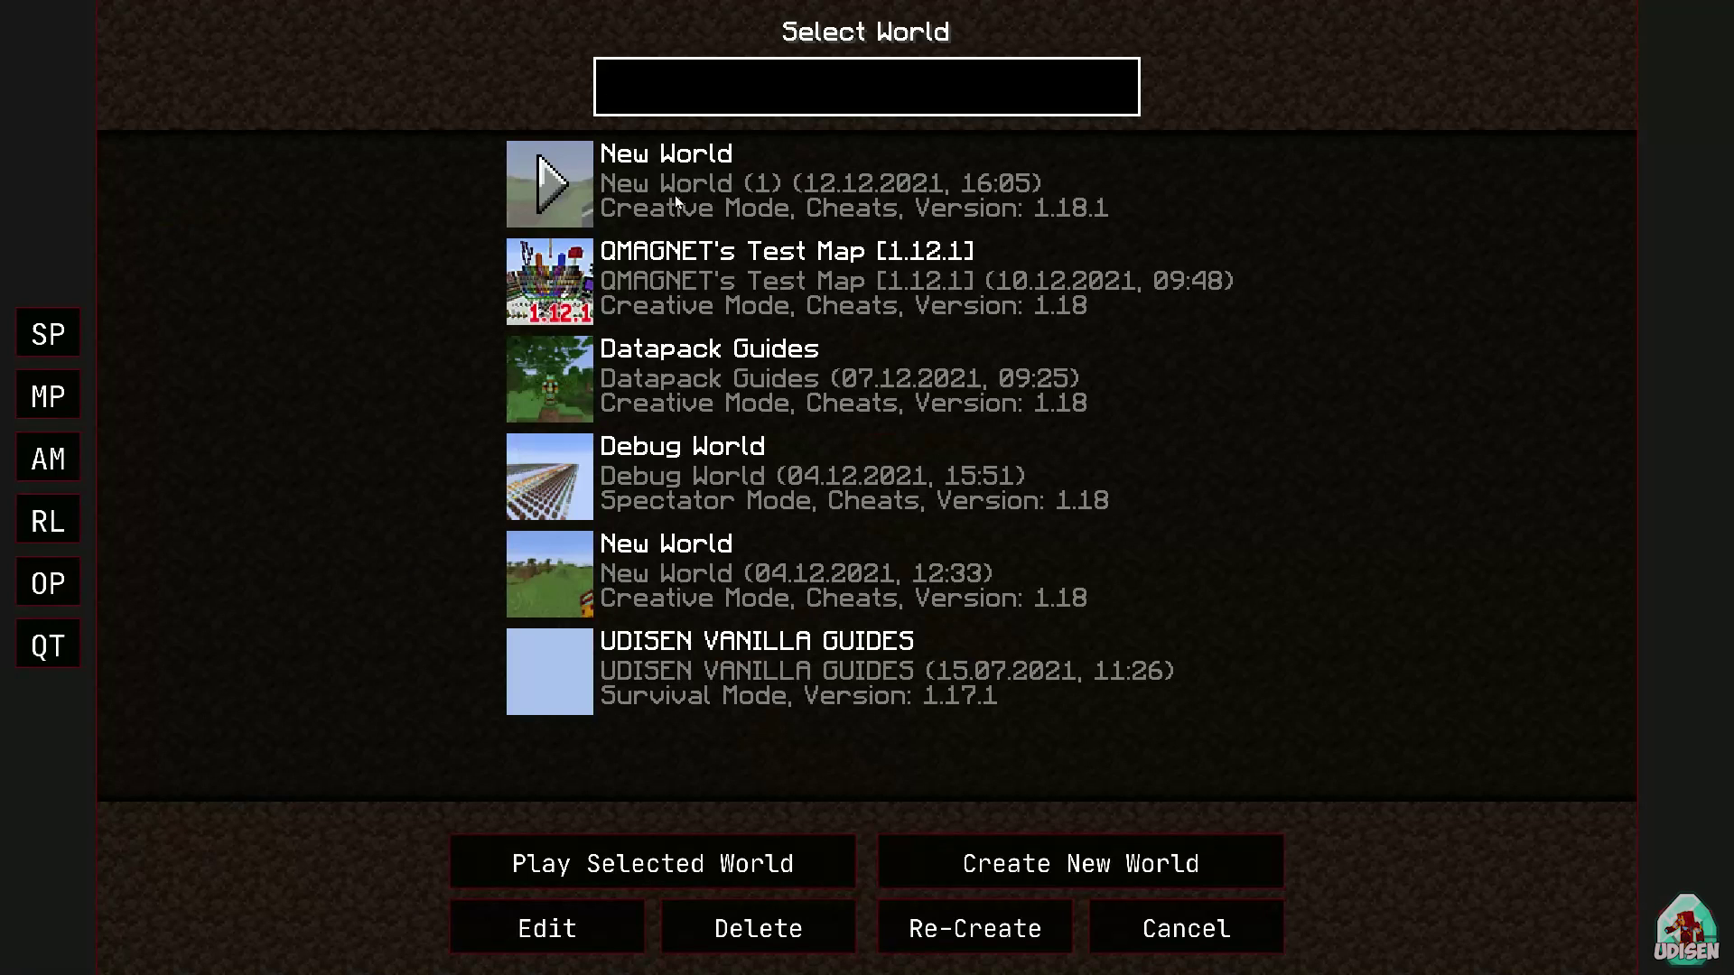
click(43, 404)
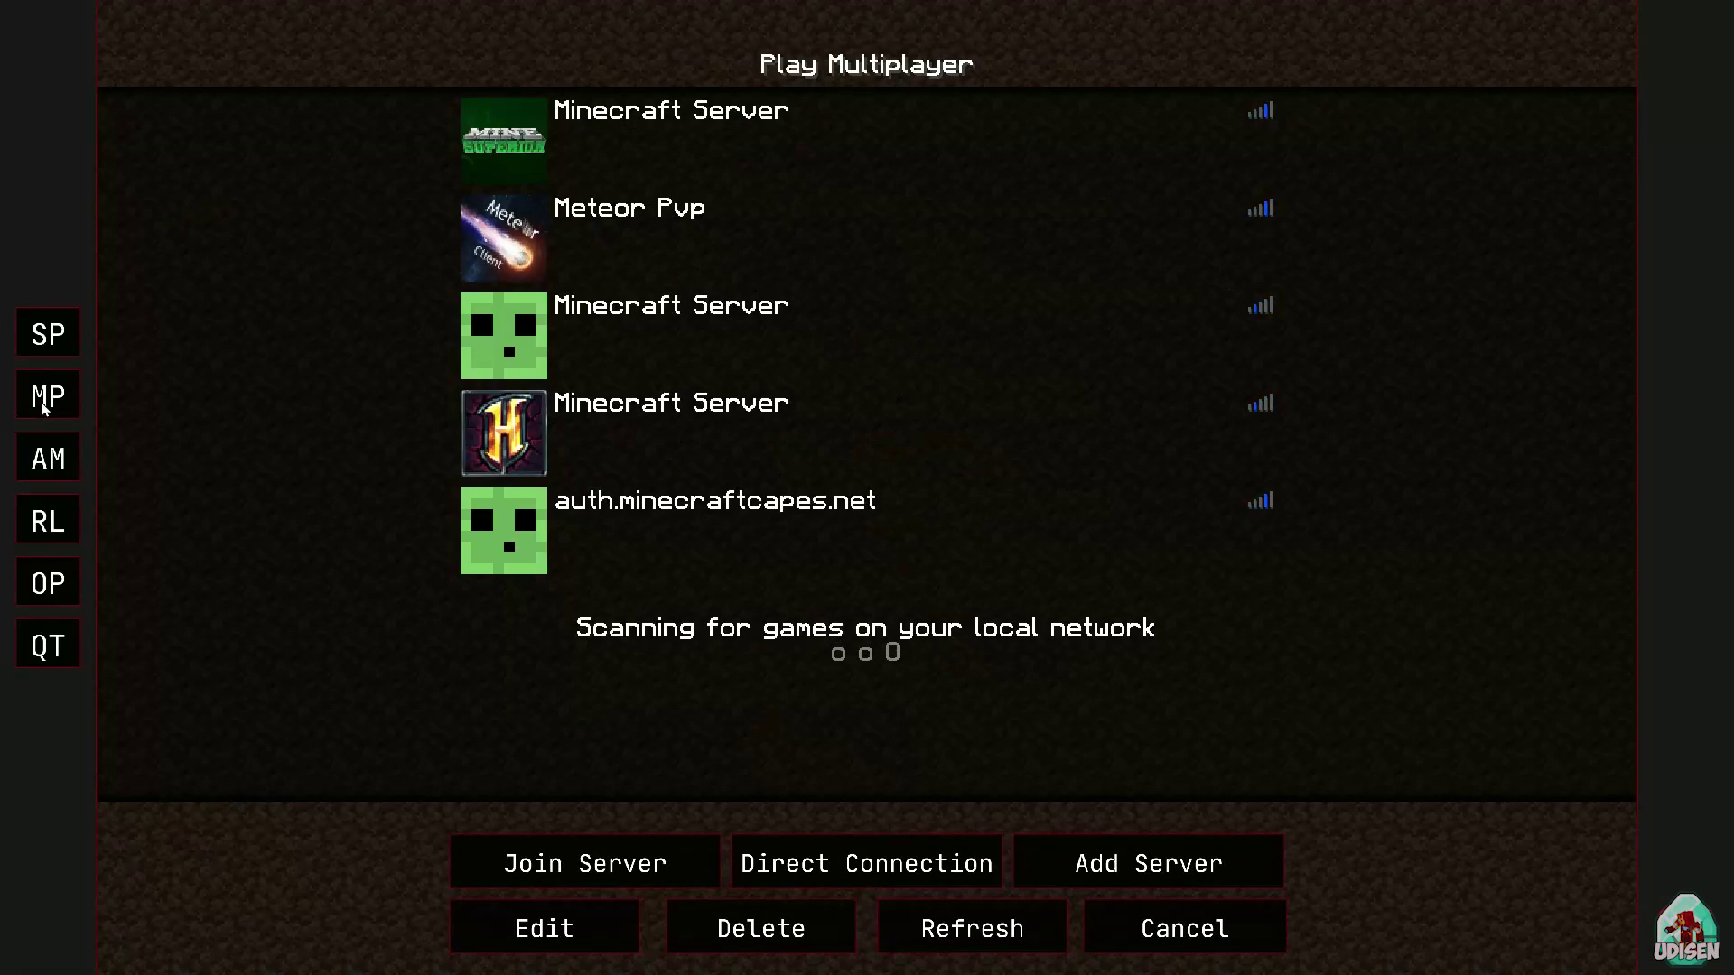
click(45, 451)
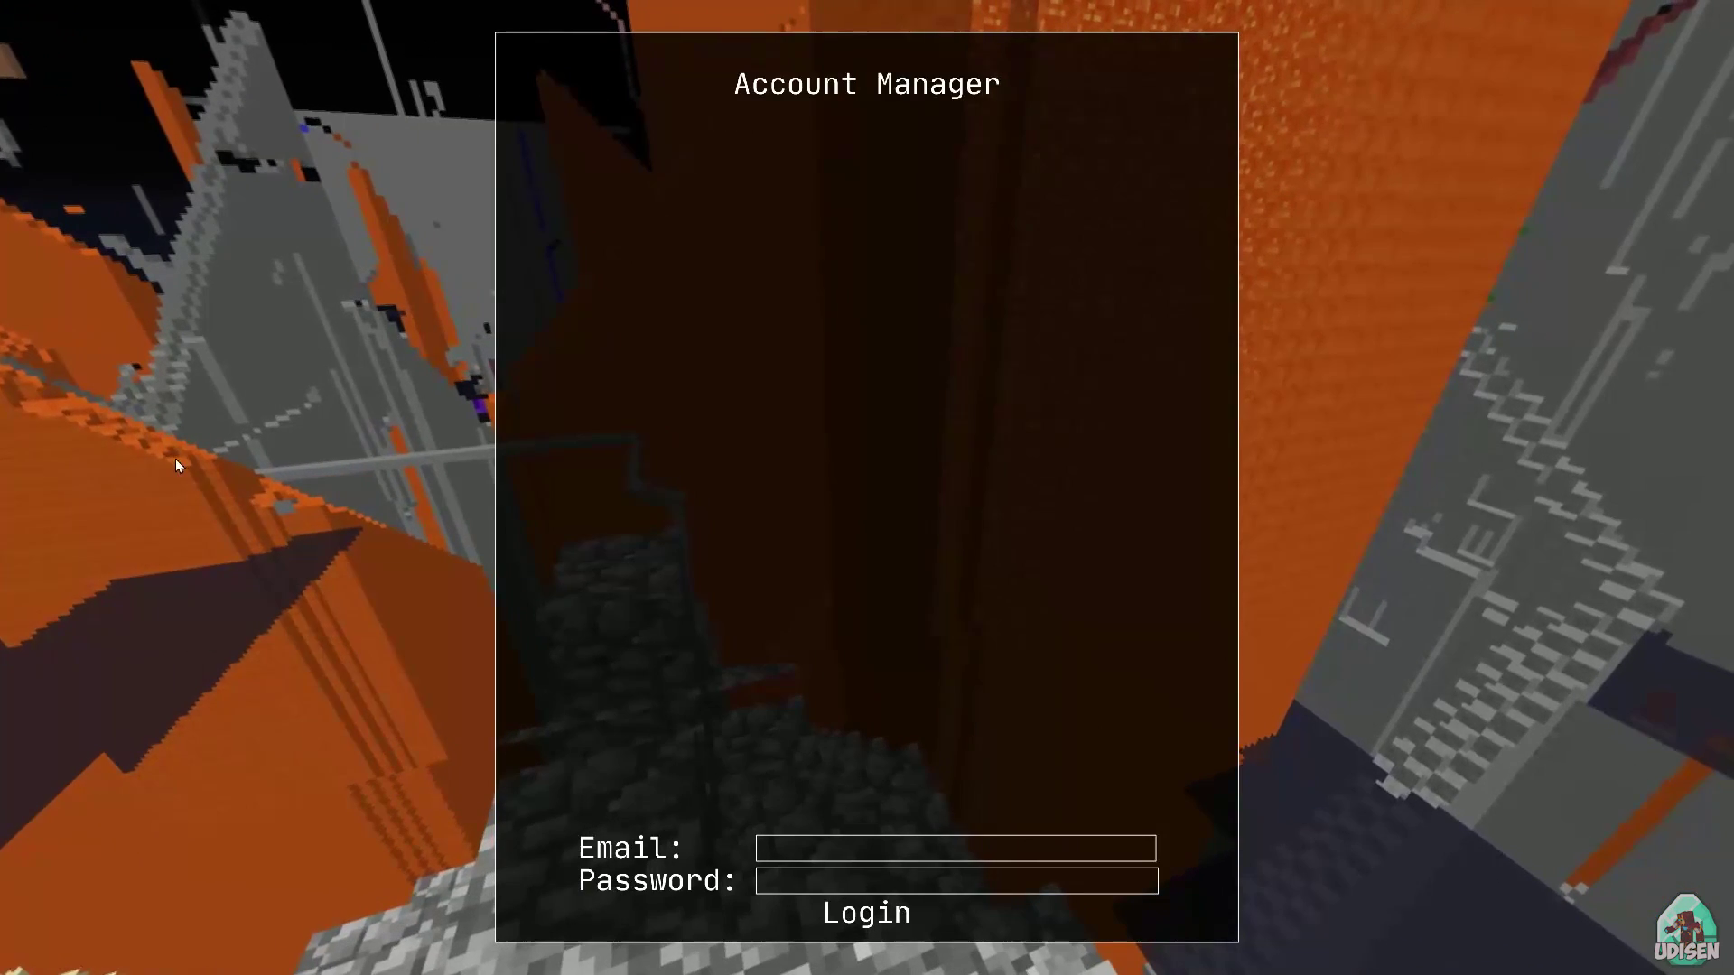
key(Escape)
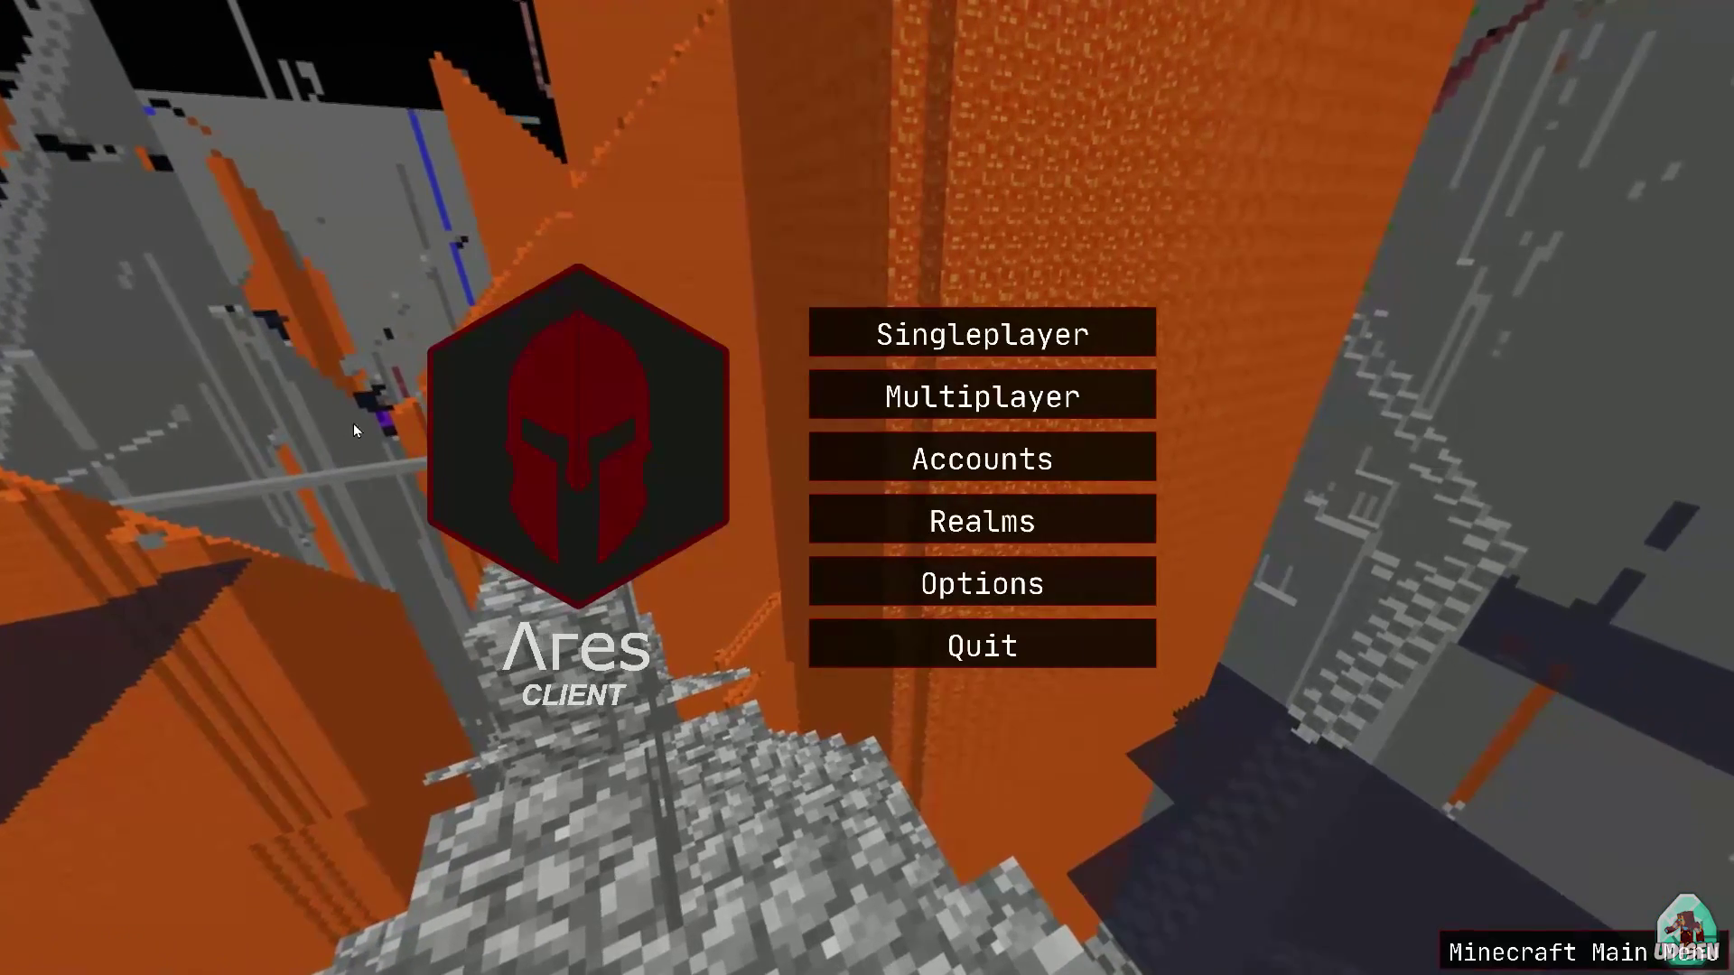
- Check the Realms screen, return to title, then reopen Singleplayer and select the 1.18.1 New World
click(967, 340)
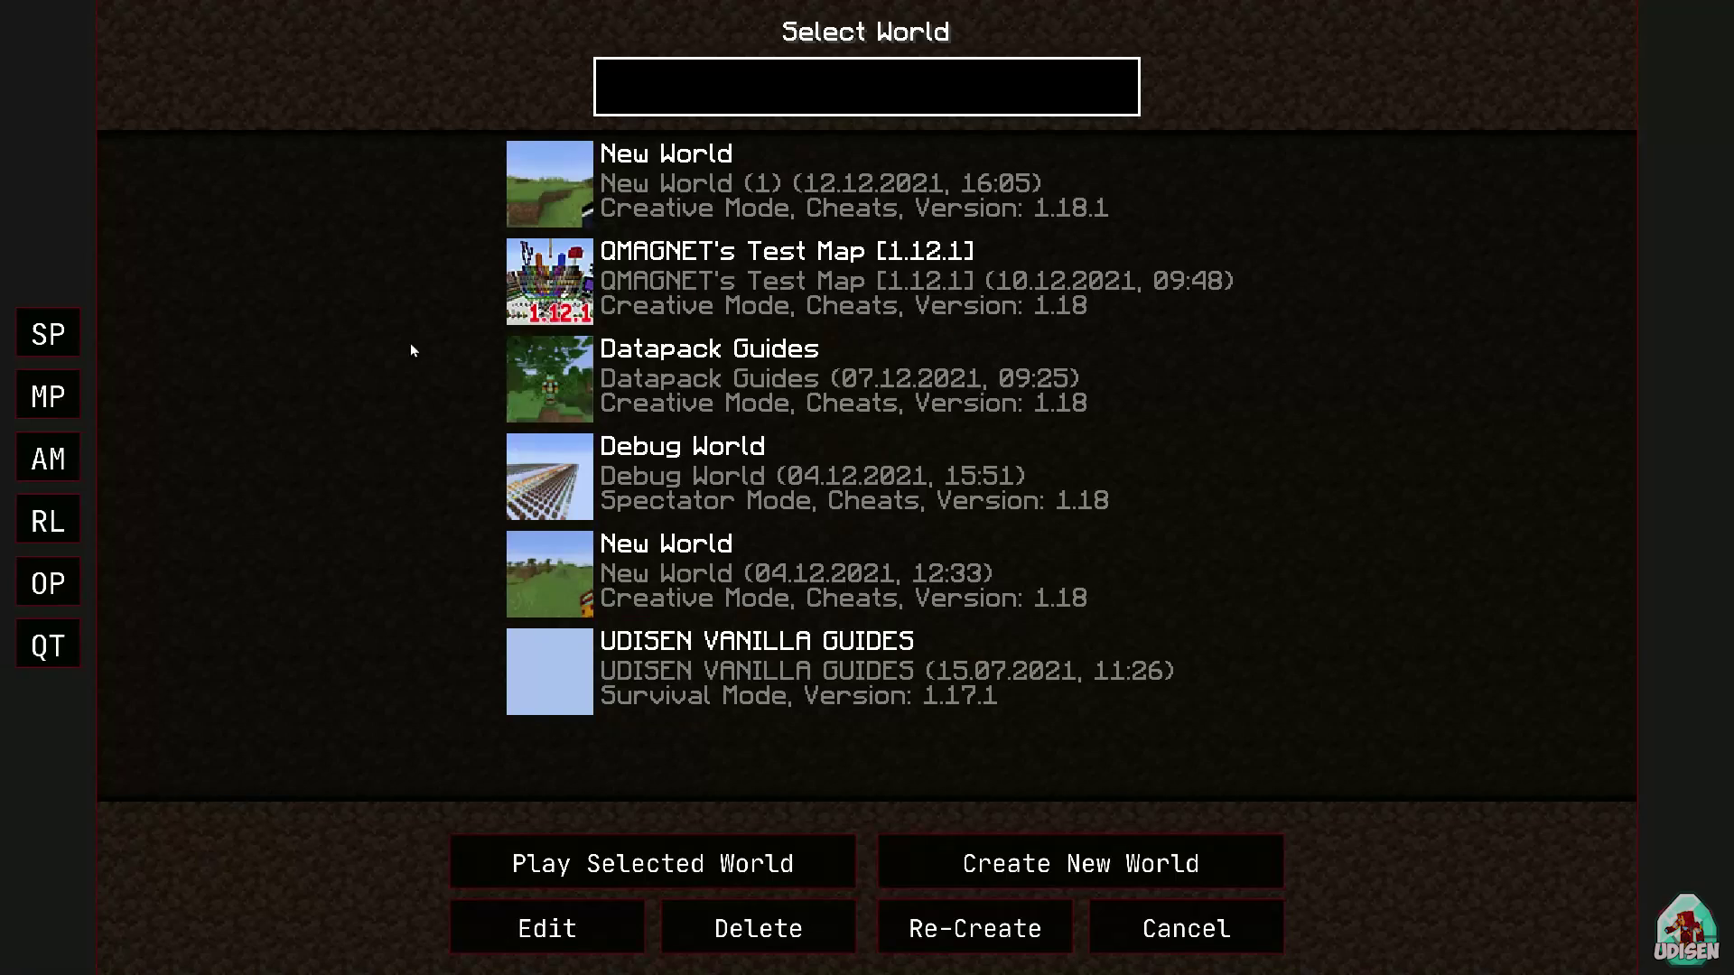
click(44, 524)
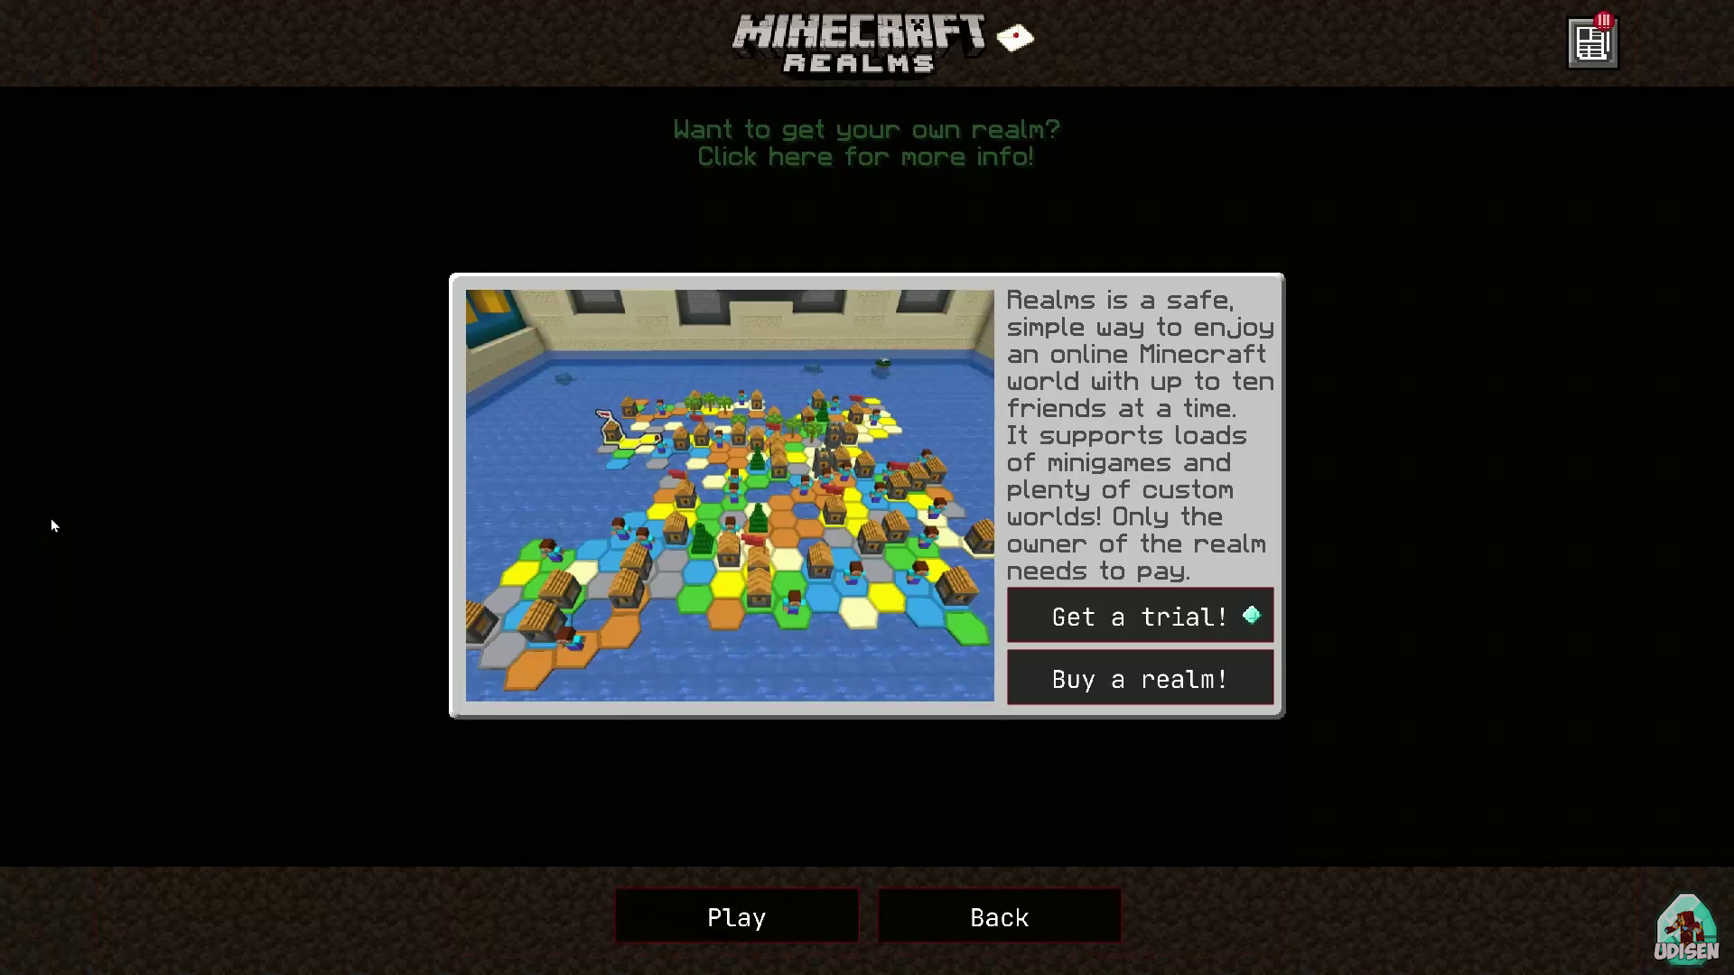
key(Escape)
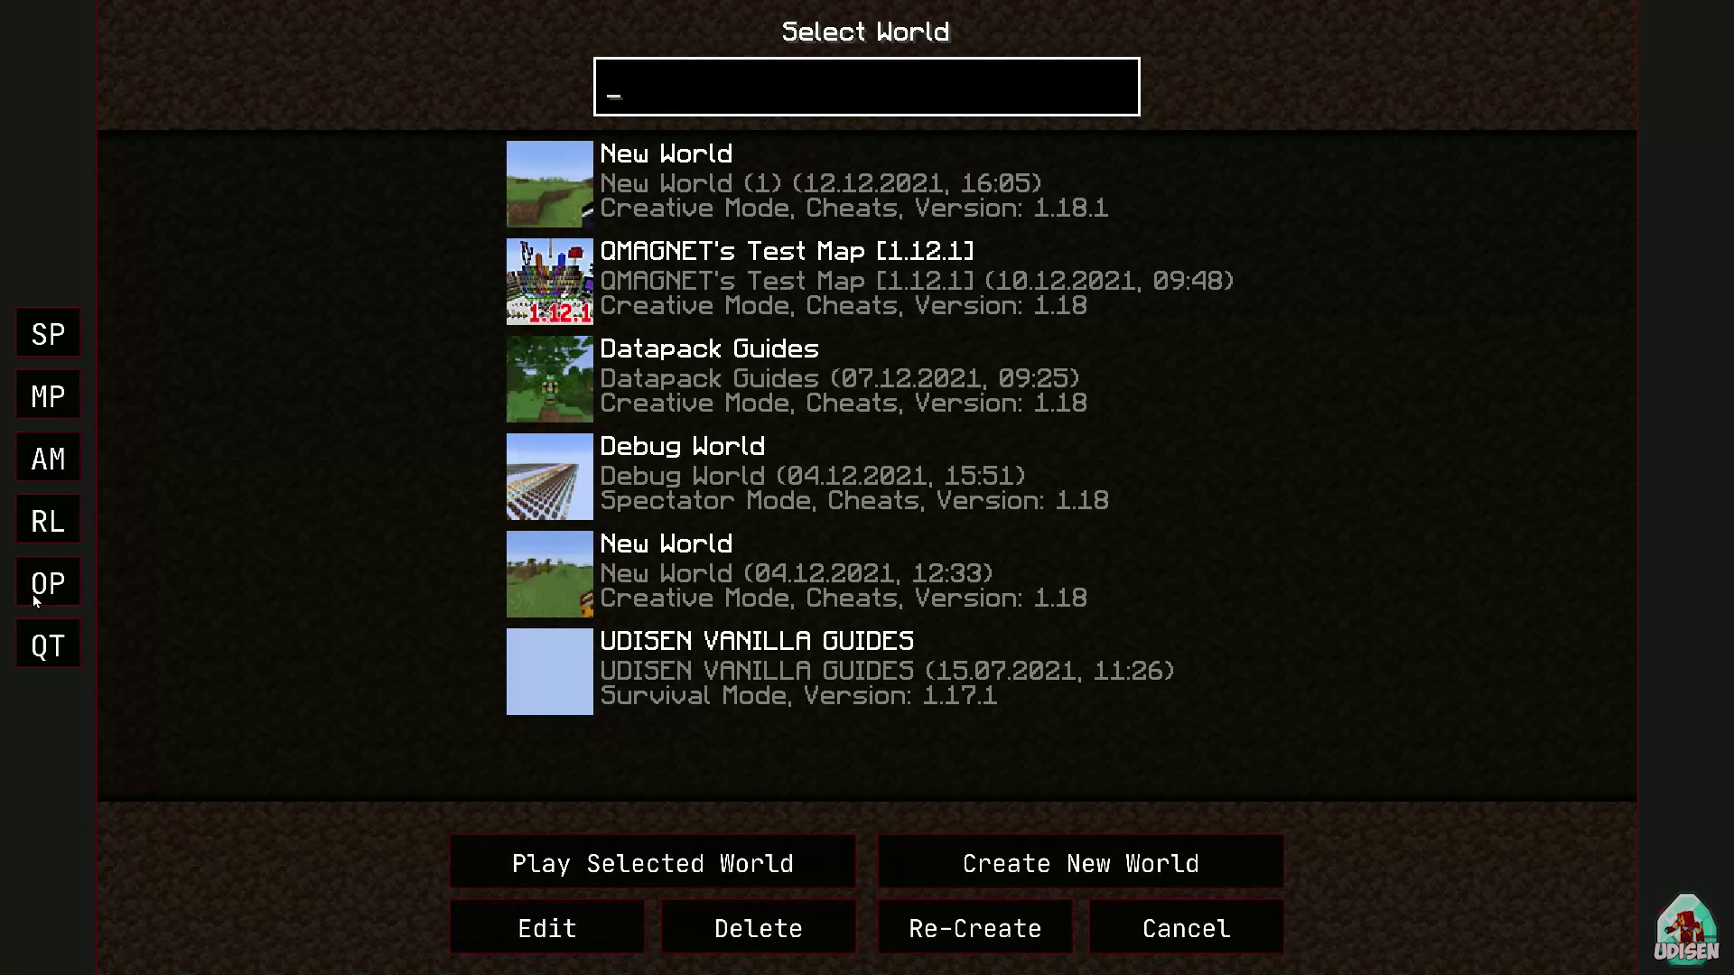
click(1276, 948)
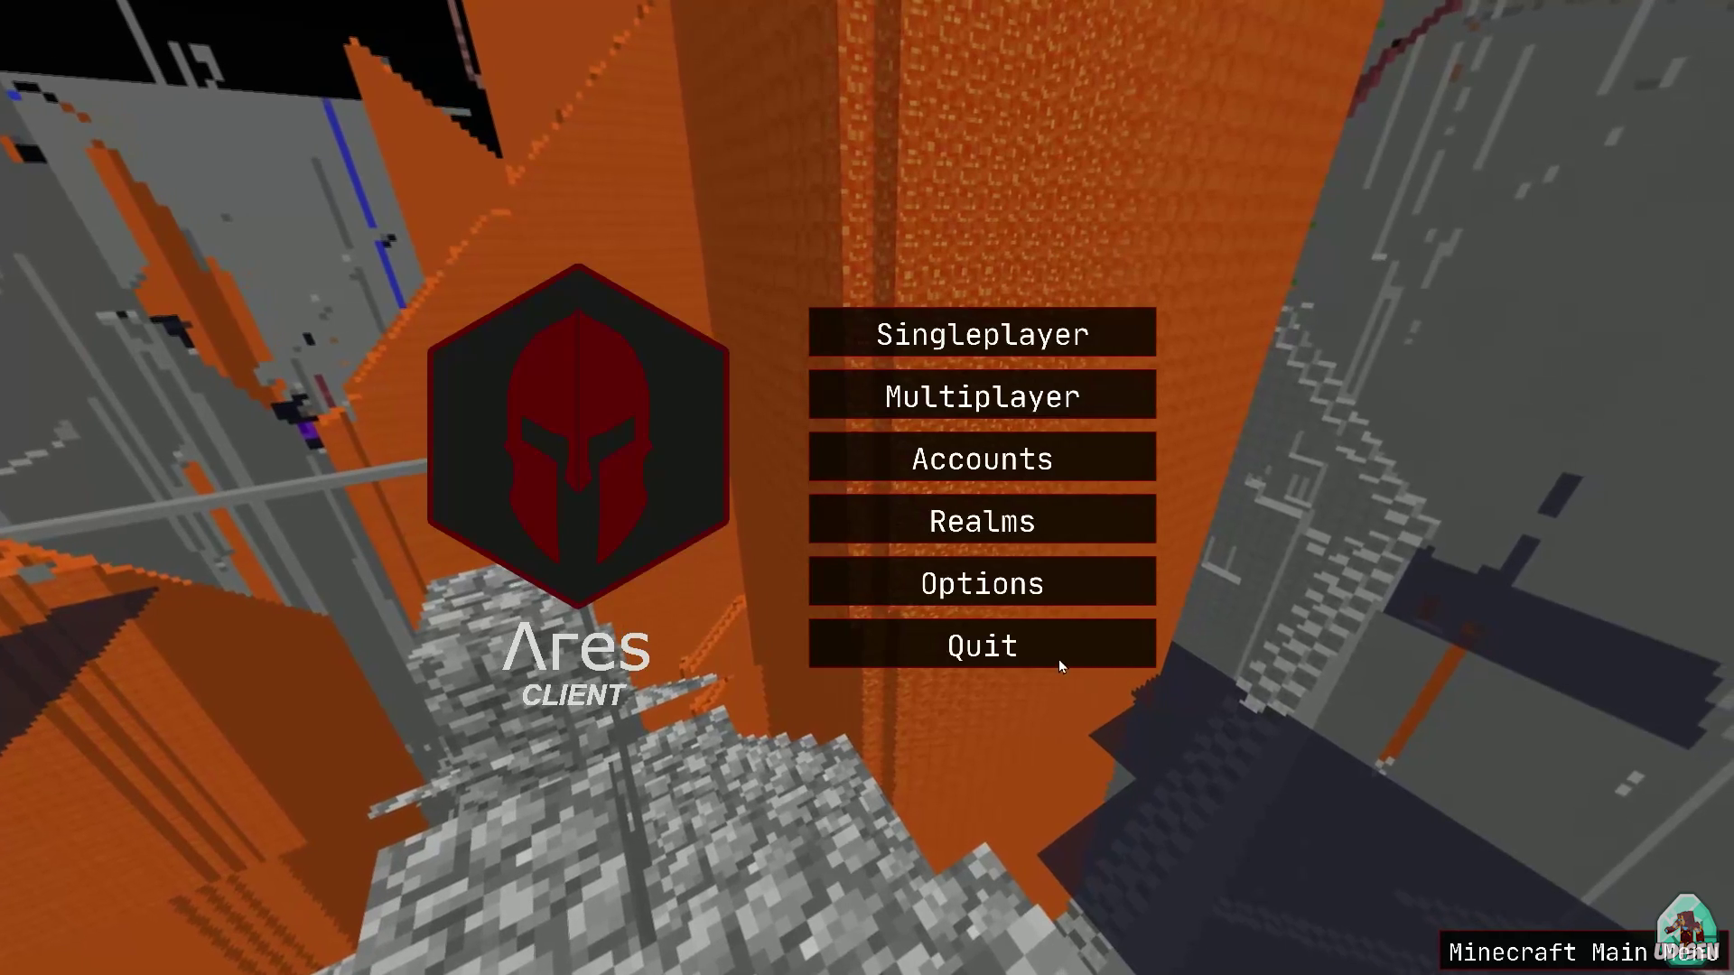
click(890, 332)
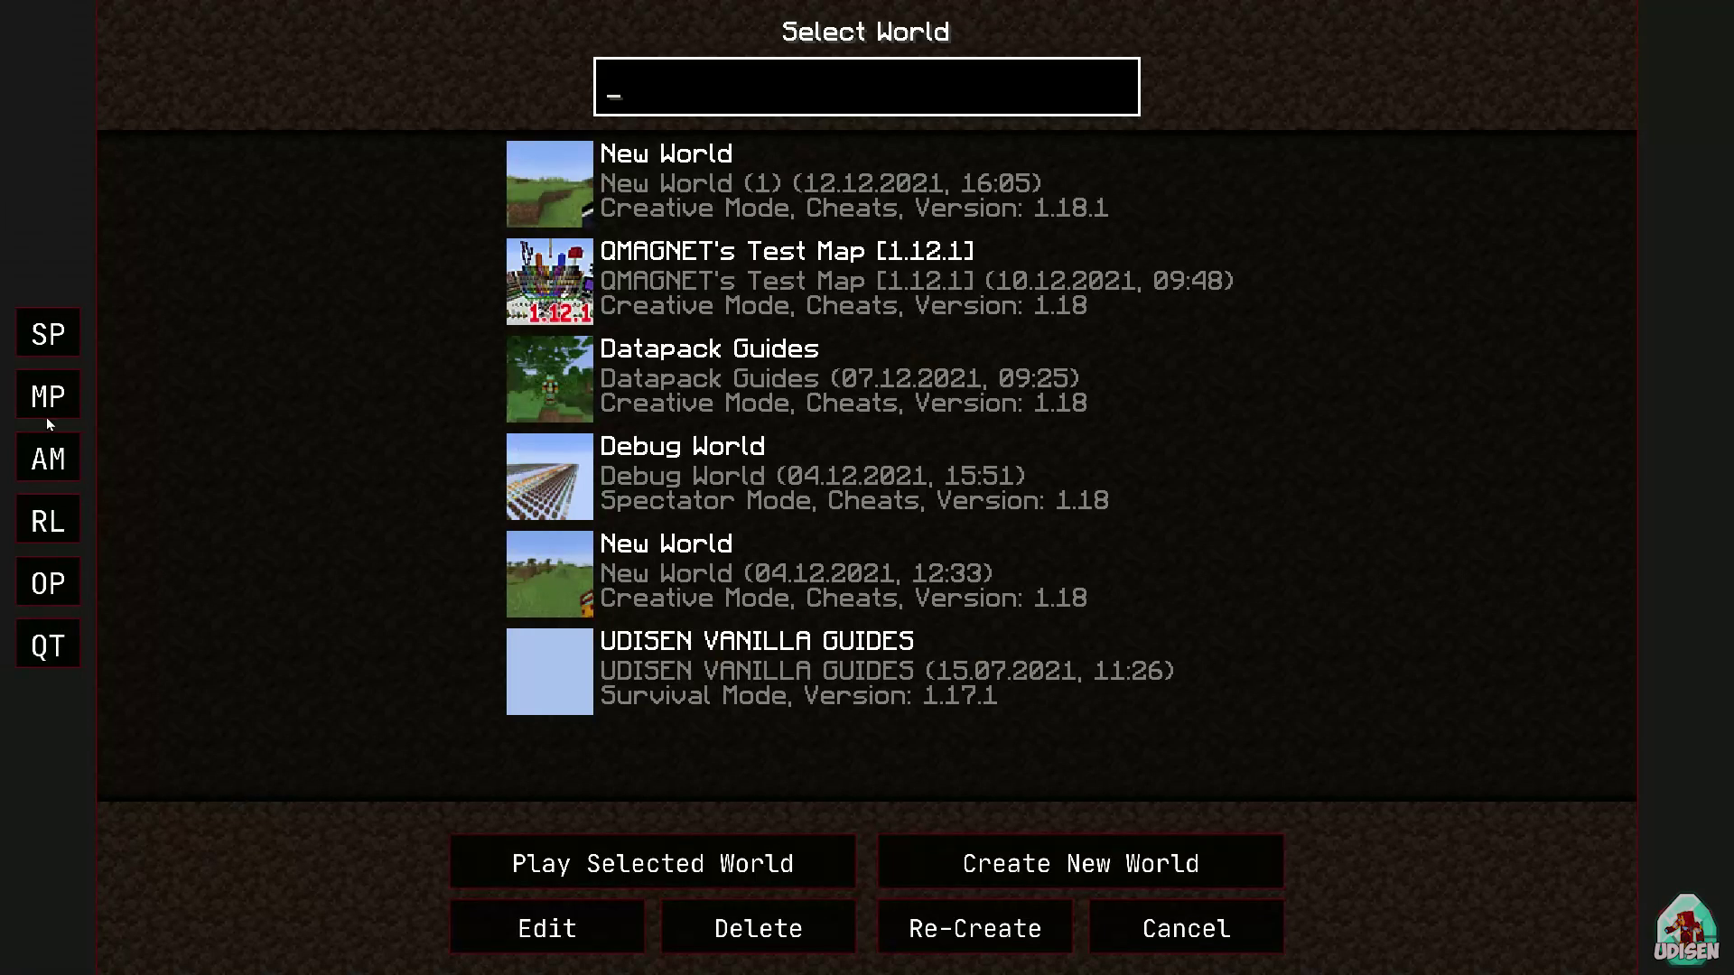
key(Escape)
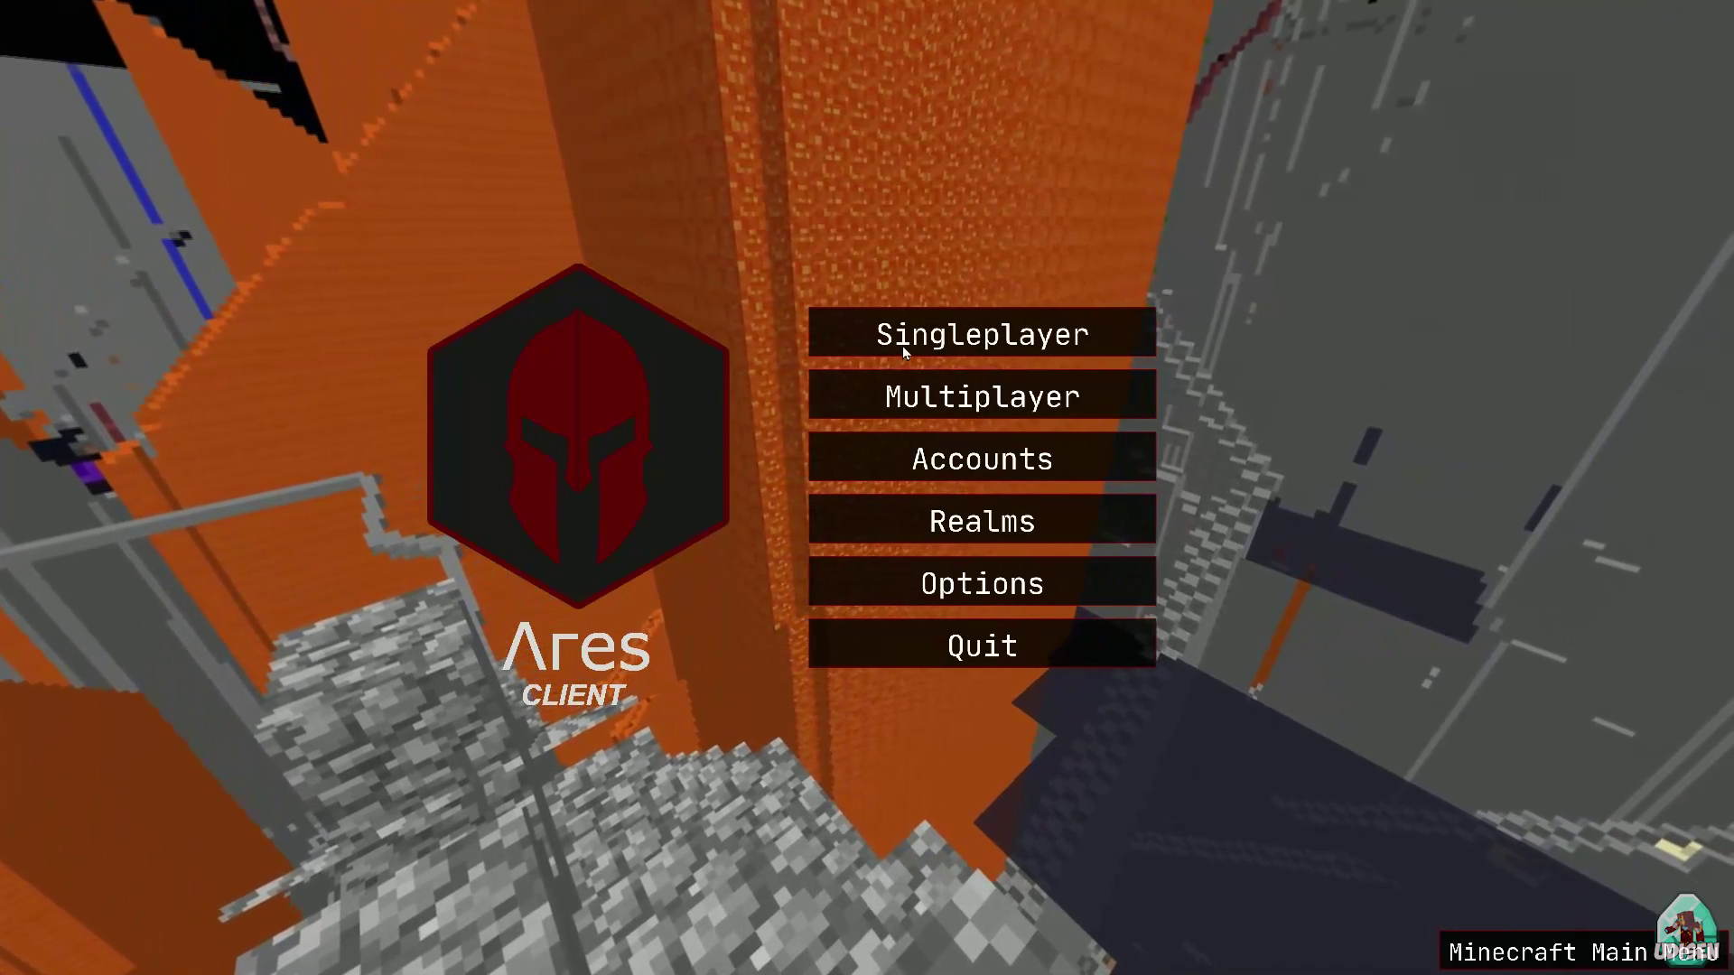
click(902, 345)
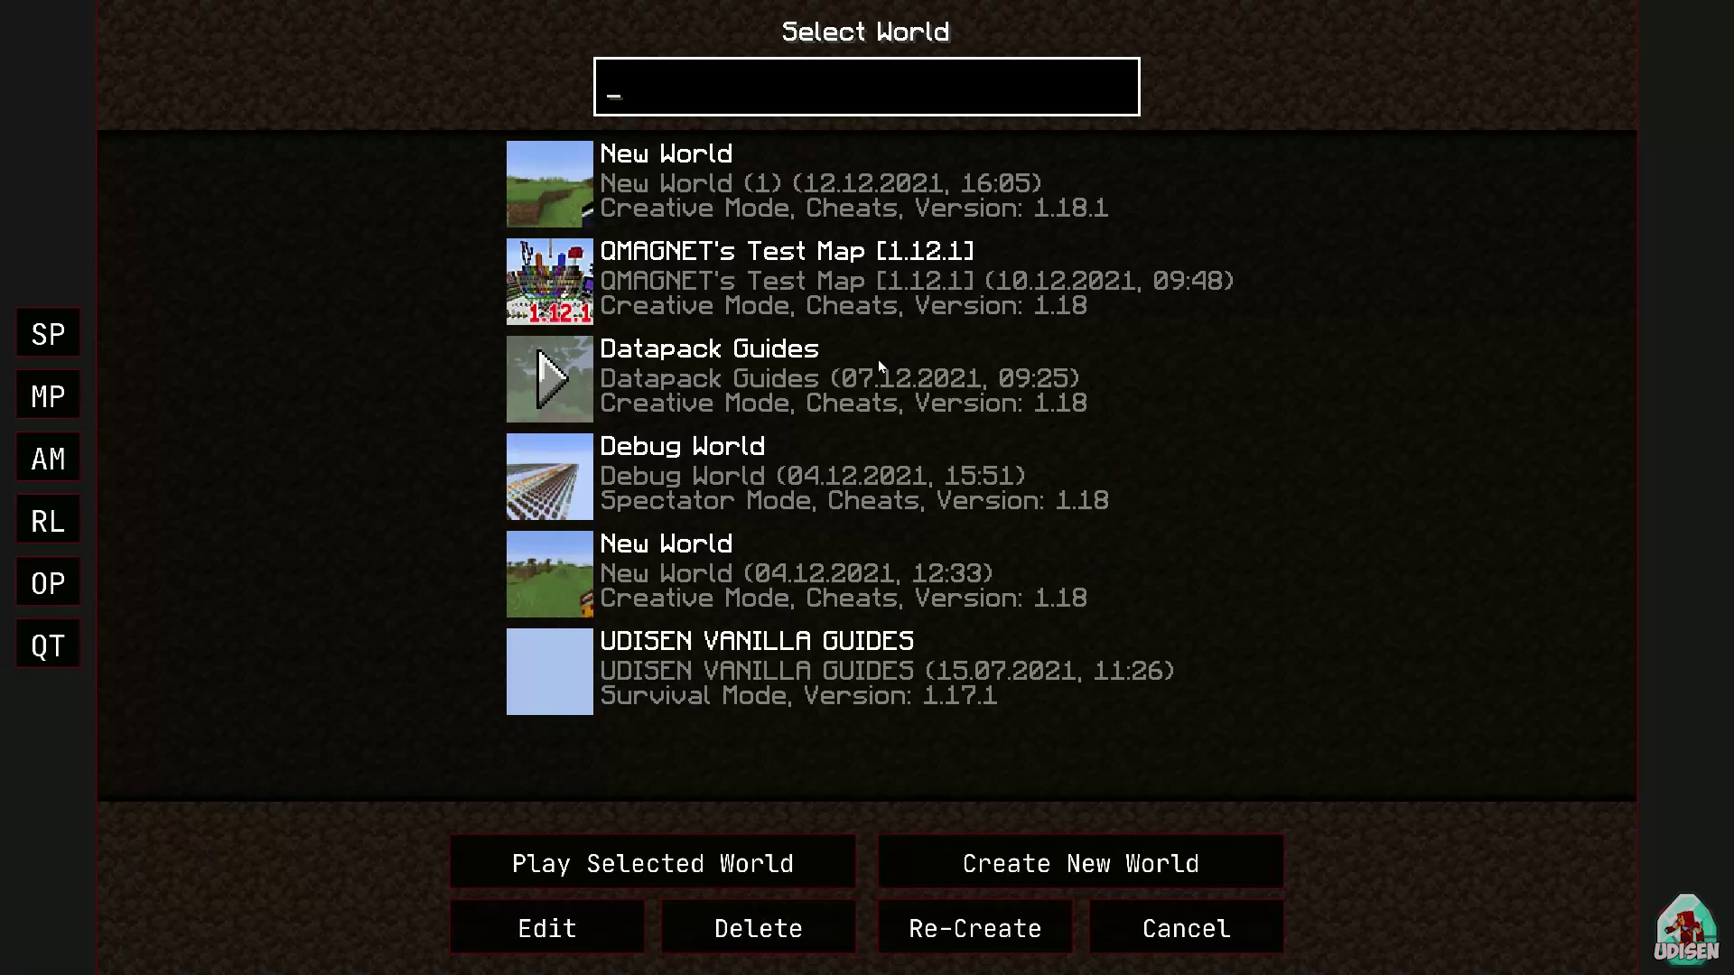
click(746, 175)
- Load 'New World' from Select World and wait to appear by the village houses
double_click(744, 174)
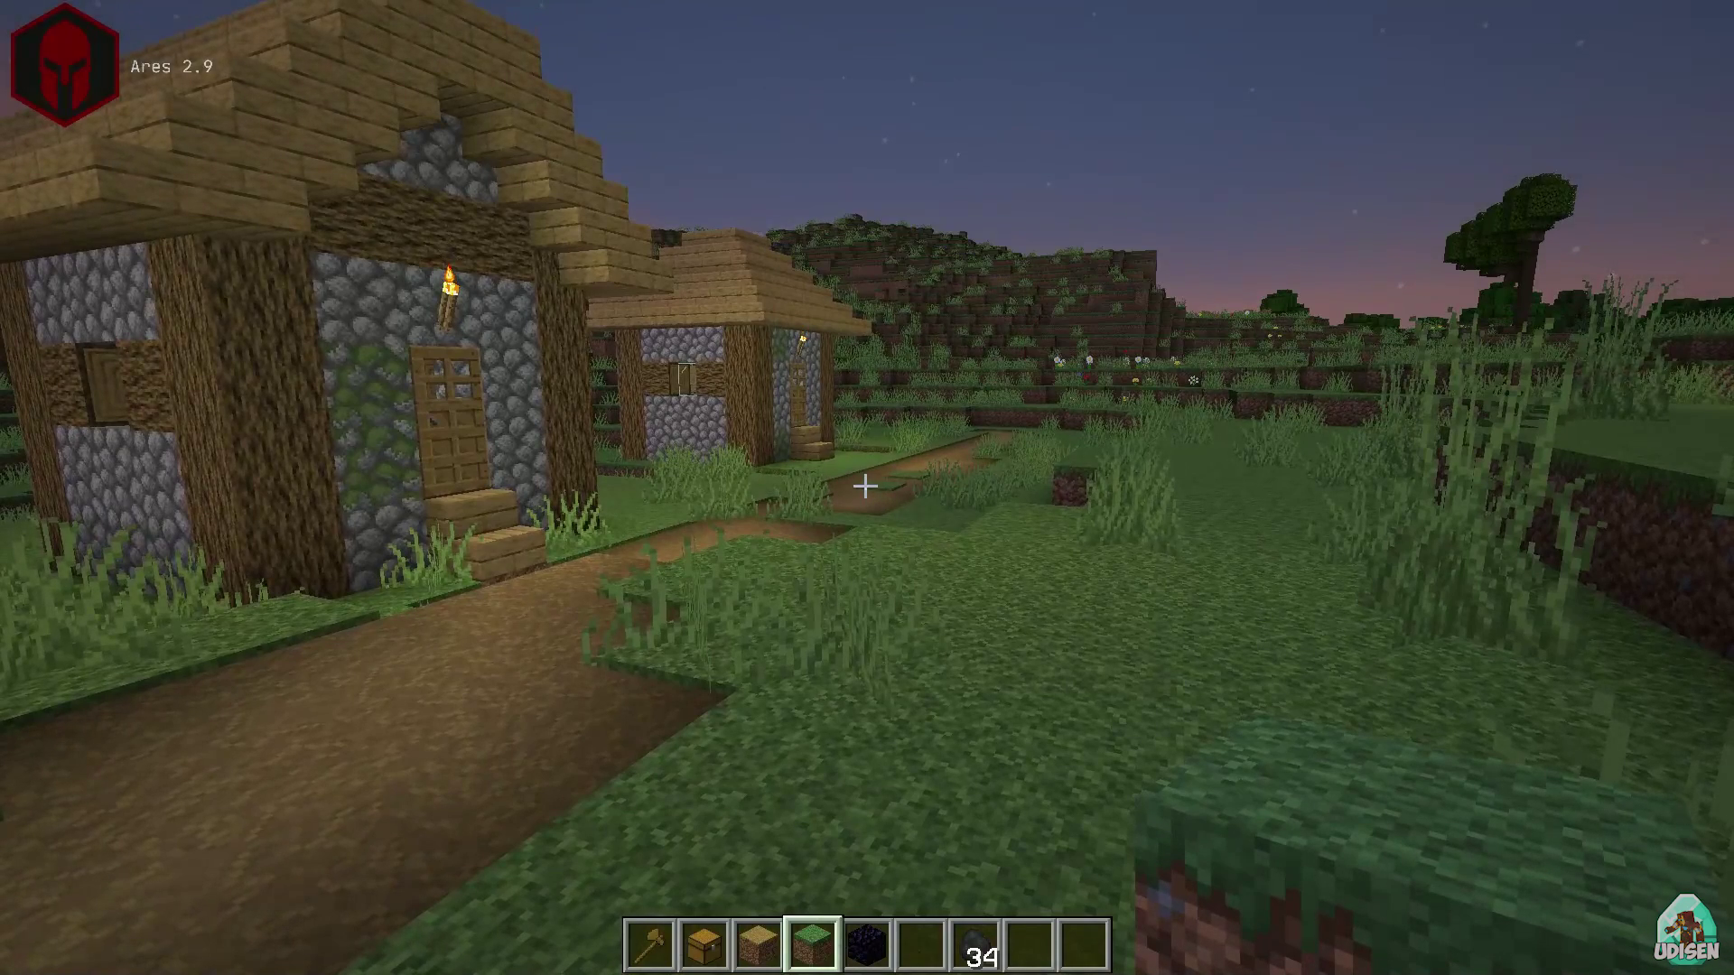
- Look at the Controls settings from the pause menu, then return to the game
key(Escape)
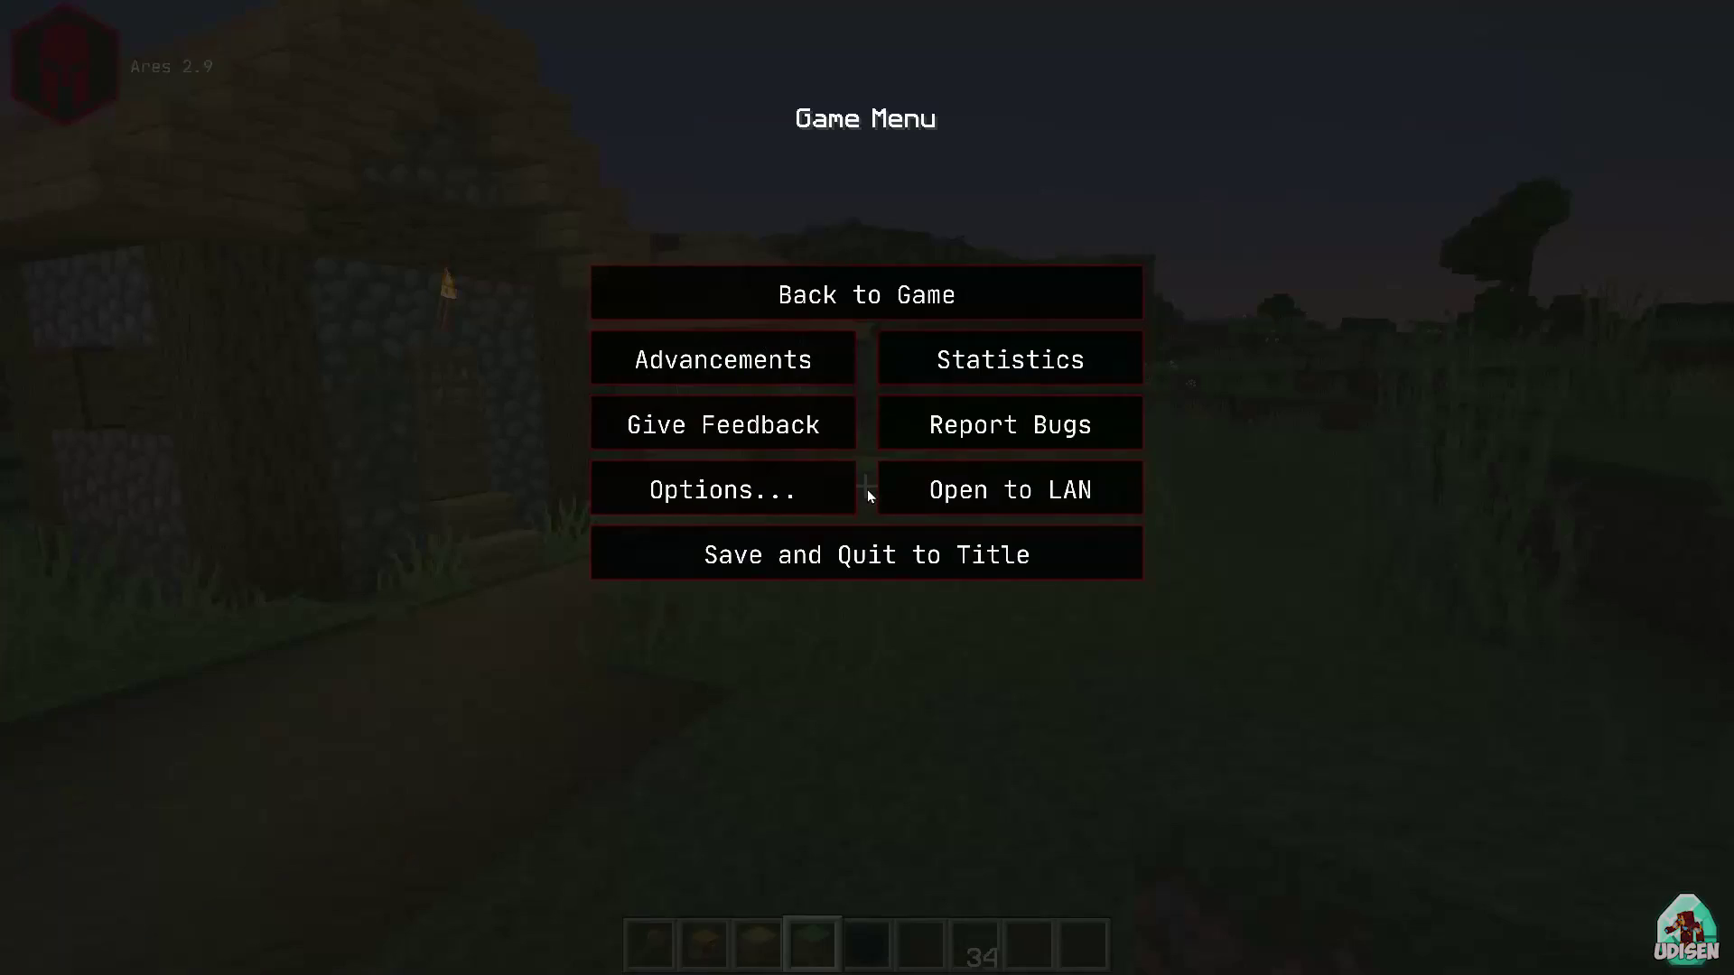
click(818, 474)
click(1012, 392)
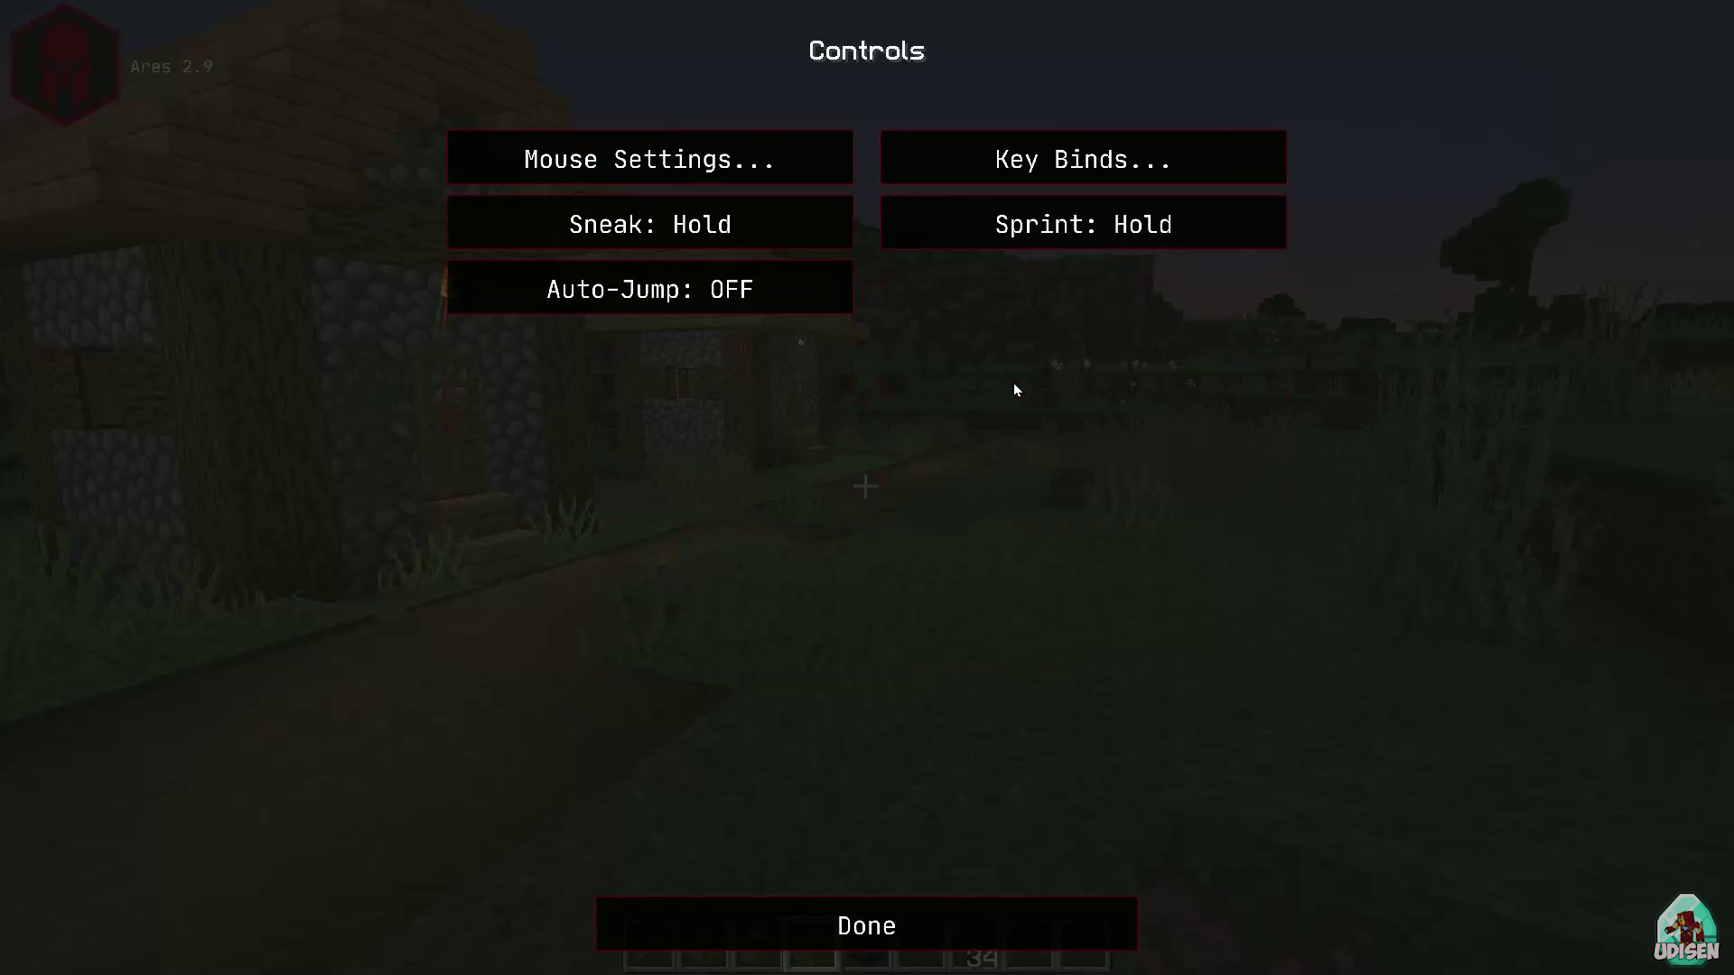
key(Escape)
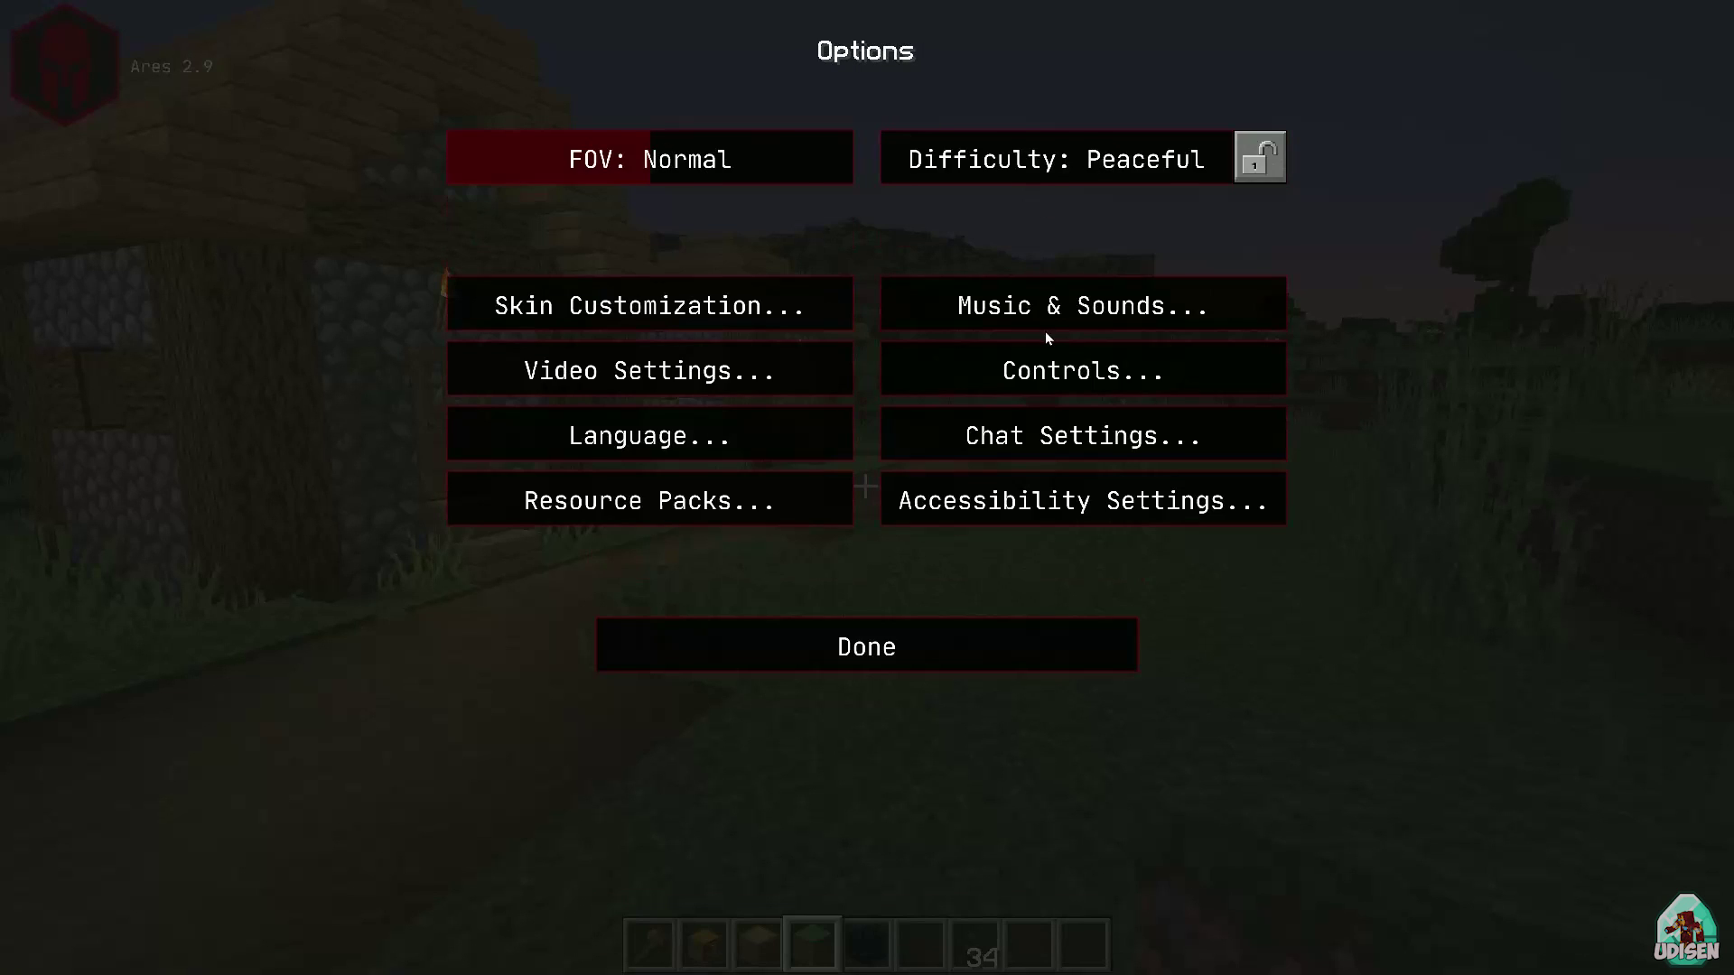
key(Escape)
key(Escape)
key(Escape)
- Scroll through the Key Binds list under Options > Controls, then return to the village
click(813, 466)
click(988, 359)
click(1069, 168)
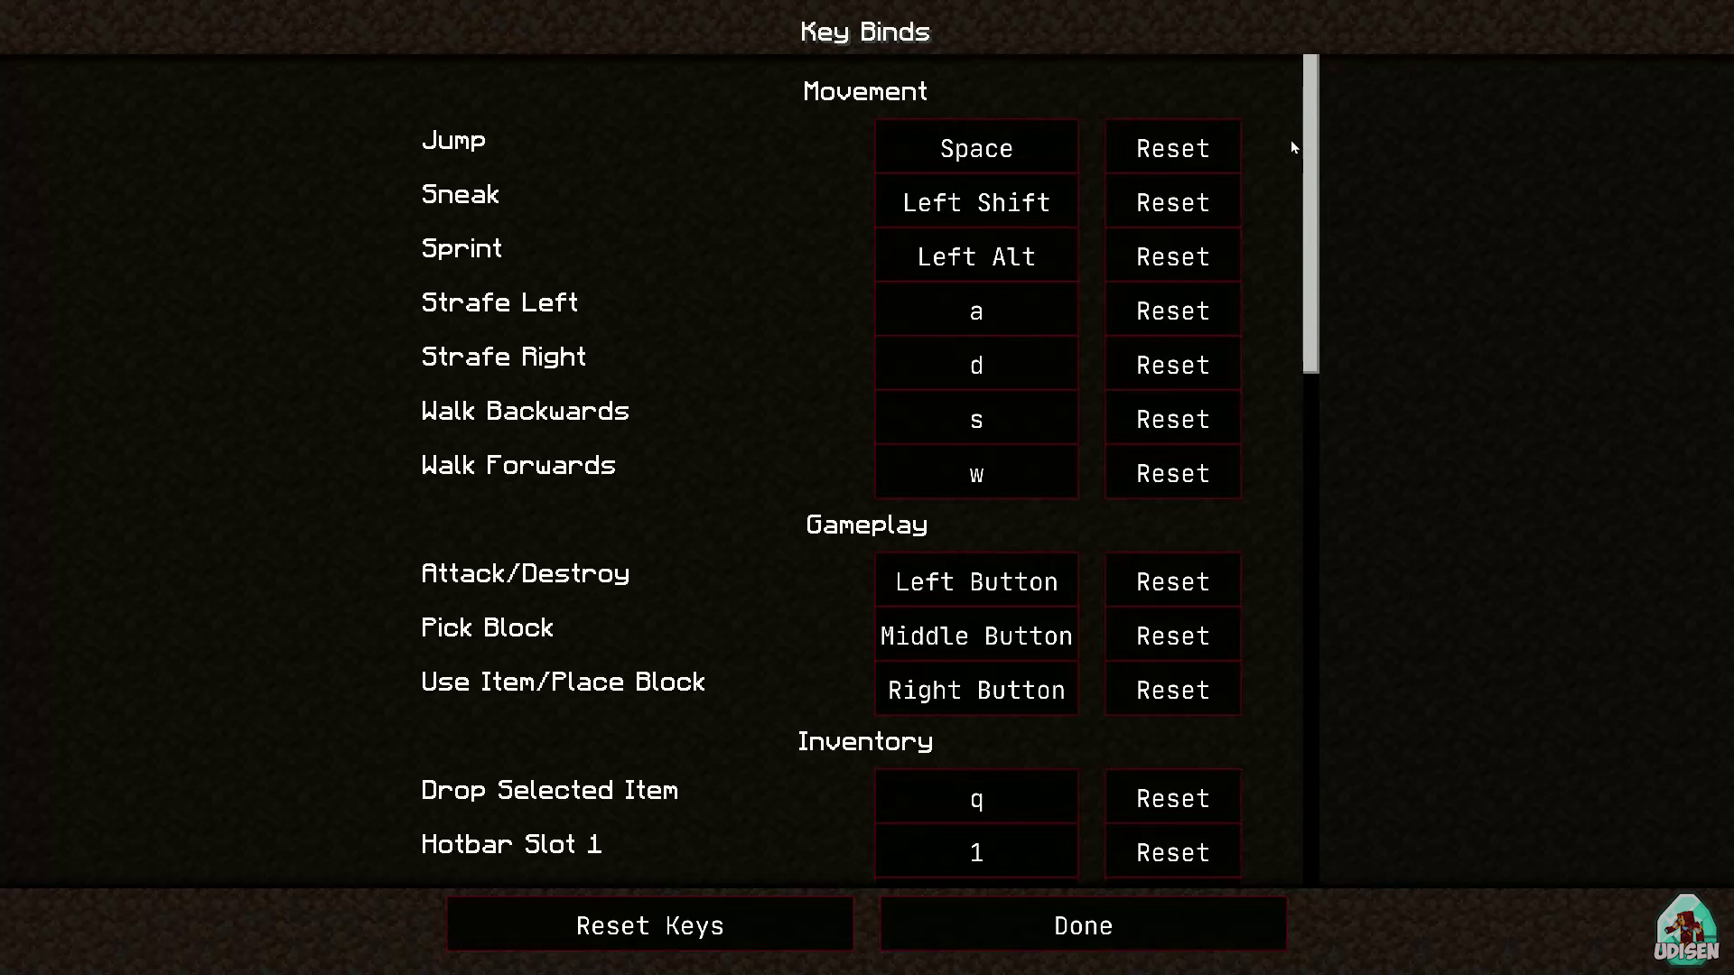
drag(1311, 152, 1310, 228)
key(Escape)
key(Escape)
key(Escape)
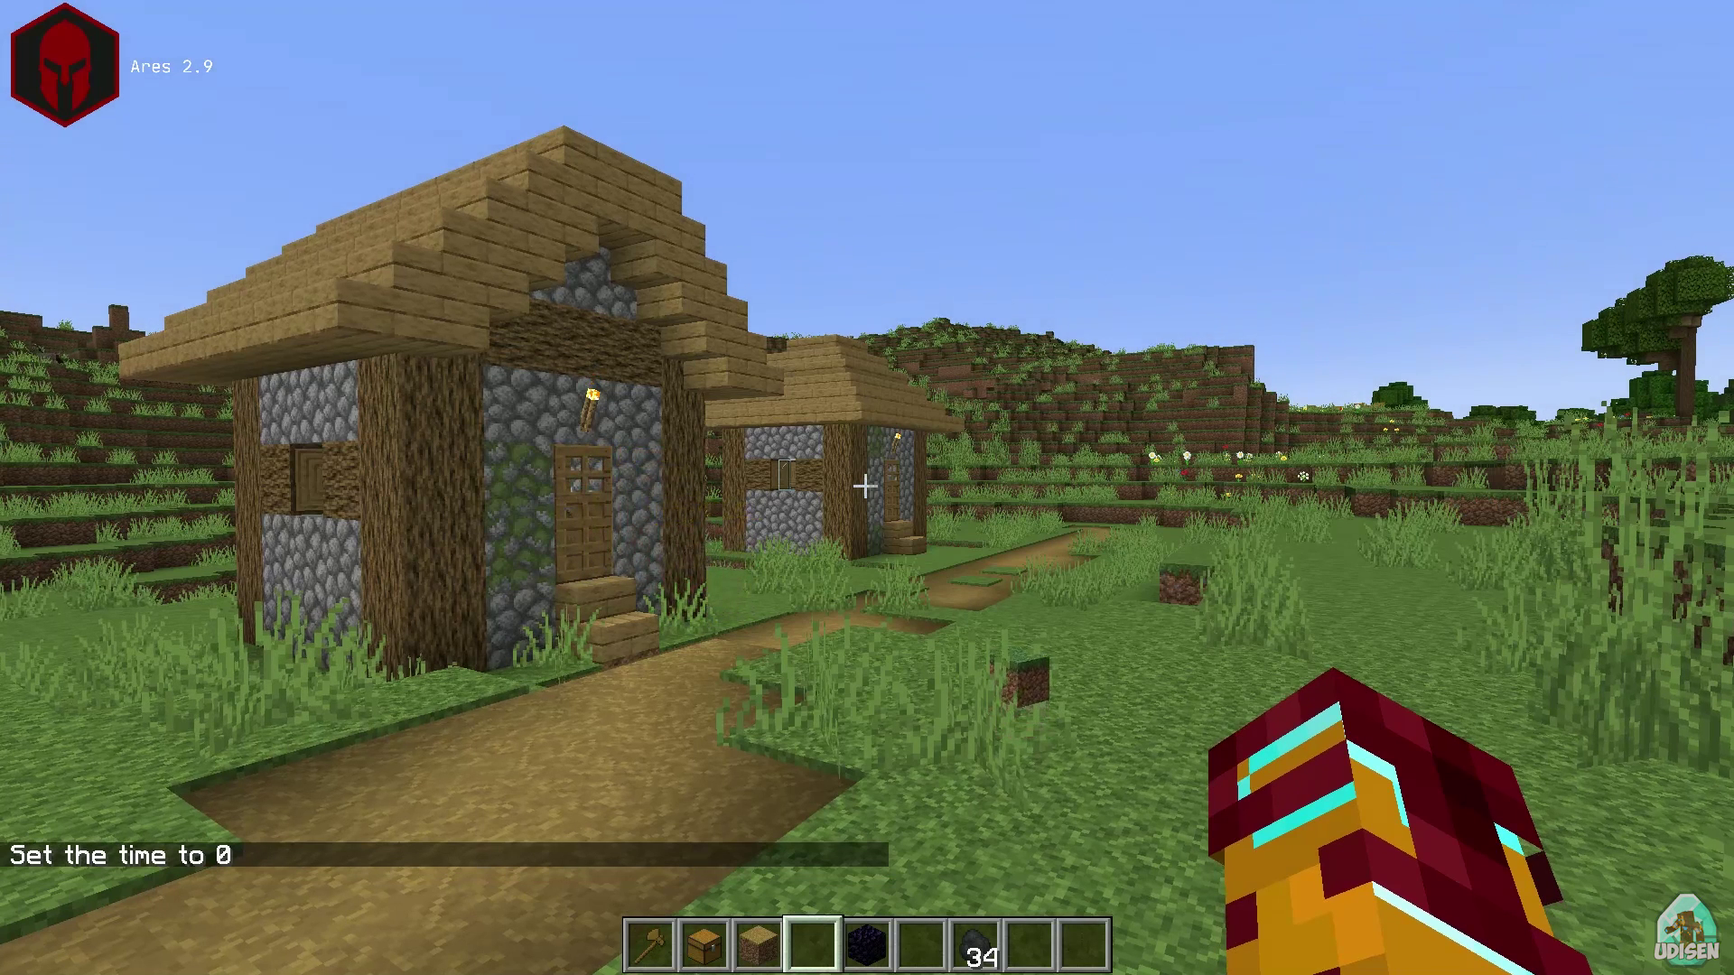
- Toggle the Ares 2.9 menu with Right Shift, closing and reopening it to show the welcome panel
key(Shift_R)
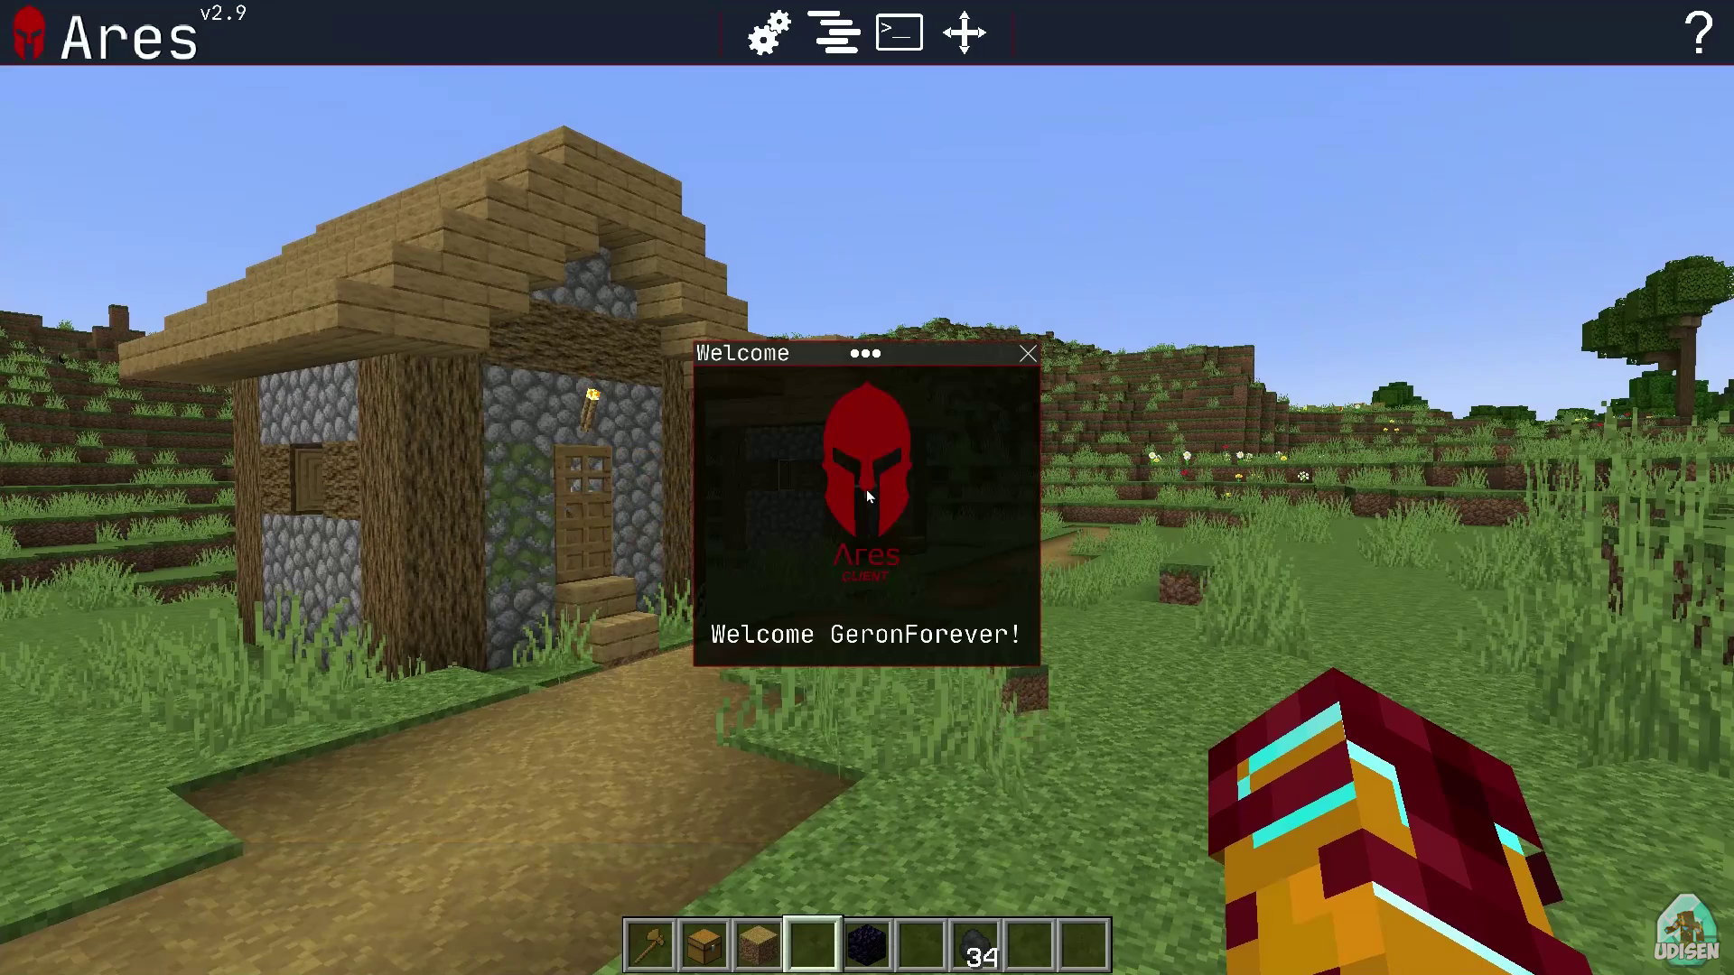
key(Shift_R)
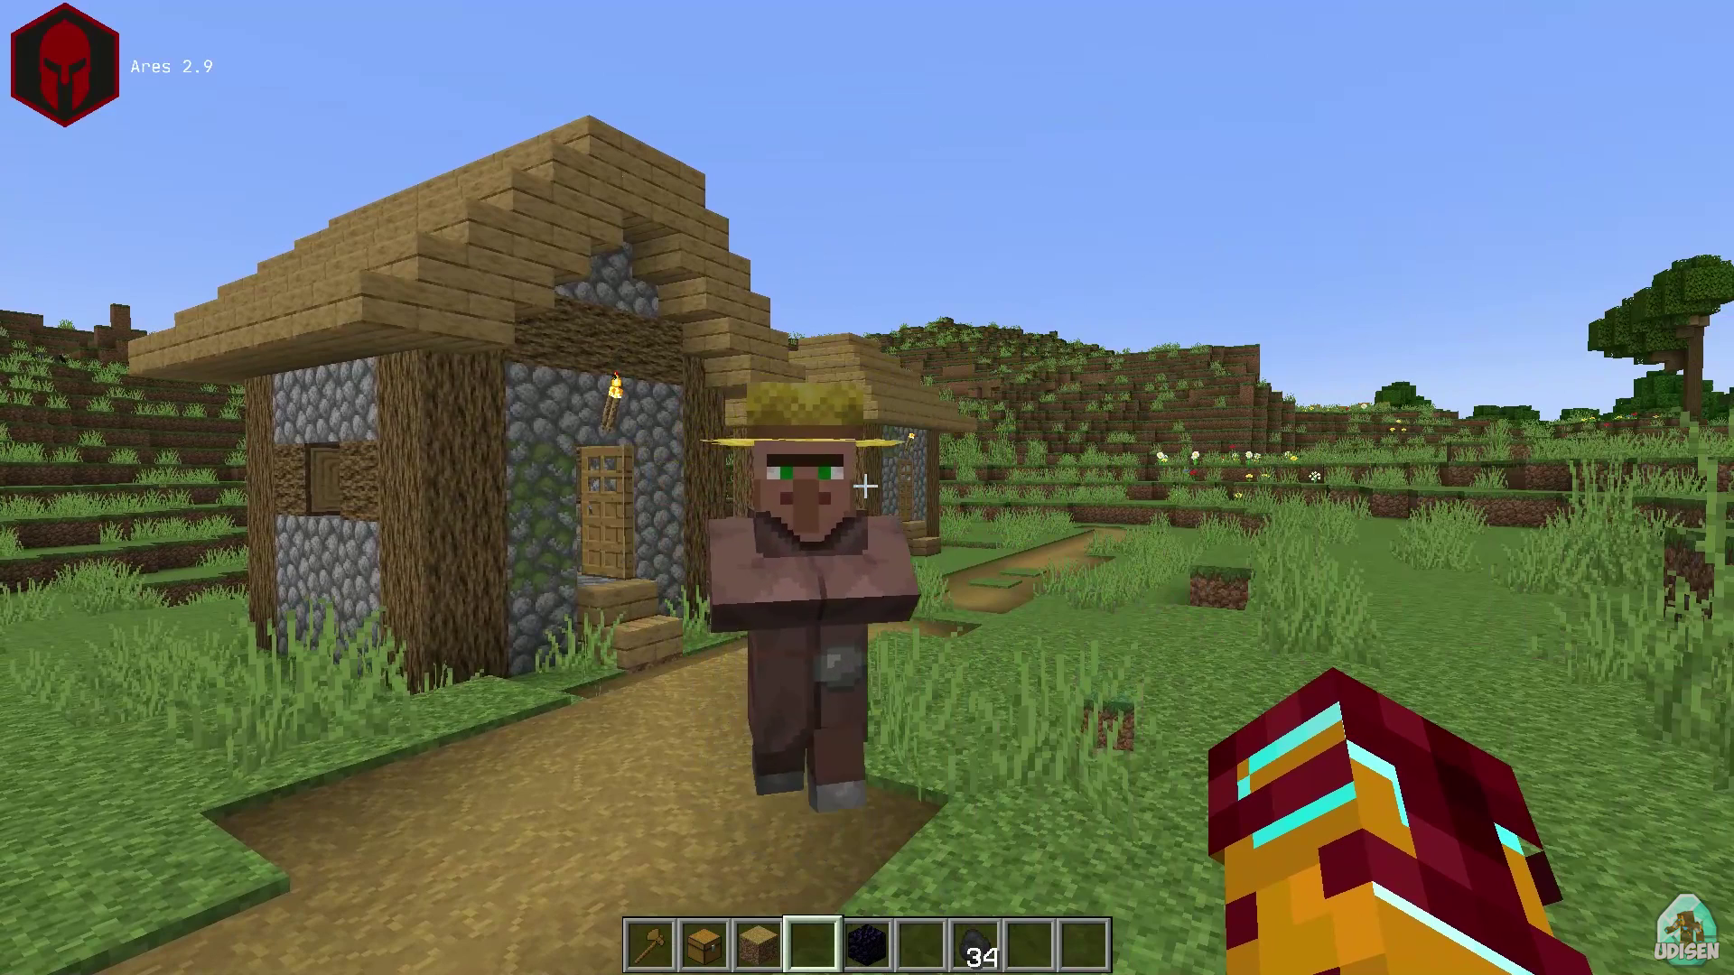
key(Shift_R)
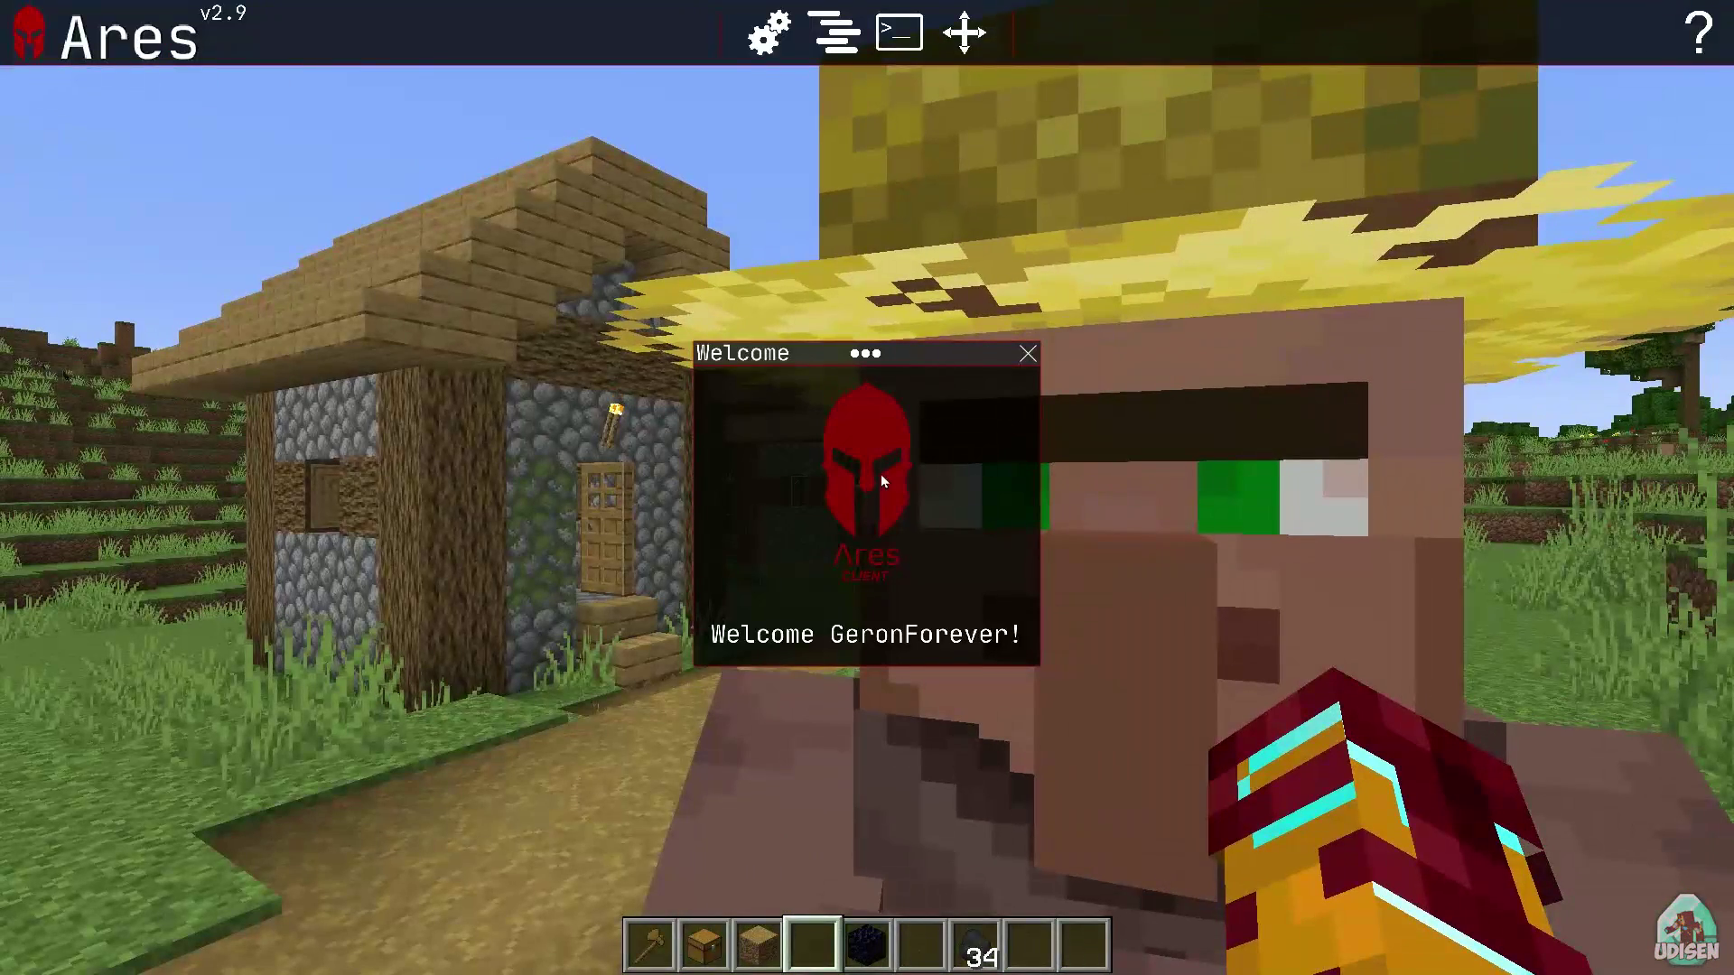